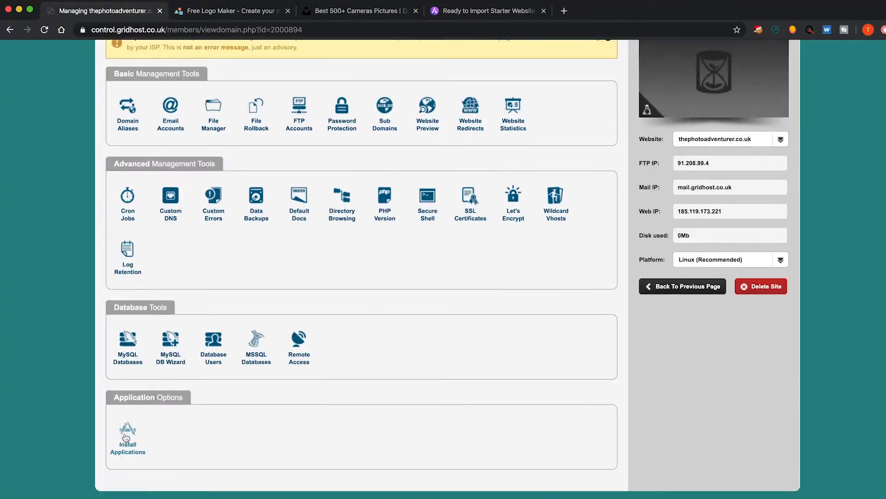
- Preview the Interior Designer starter site and start importing it
click(125, 439)
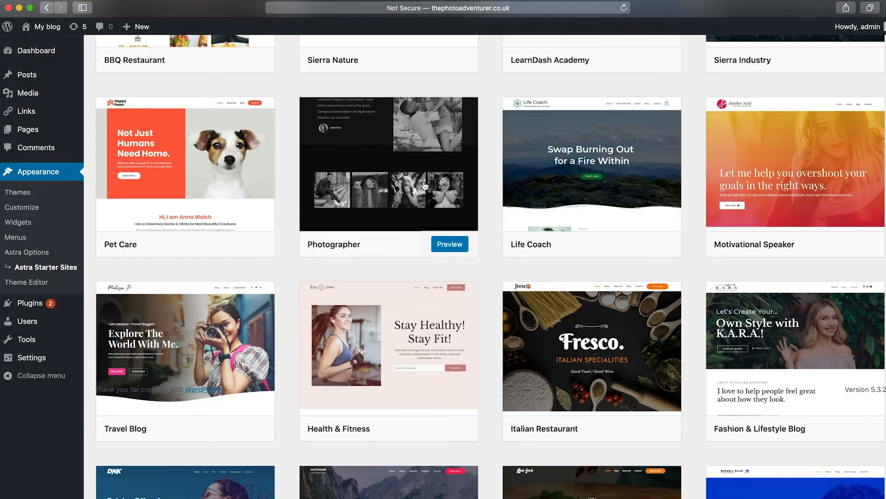
scroll(489, 187, down, 5)
scroll(489, 187, down, 5)
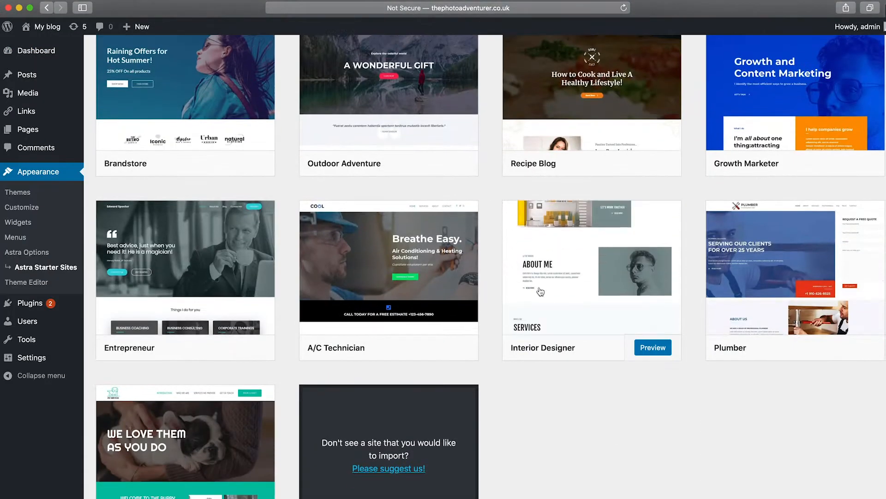
click(596, 272)
click(78, 481)
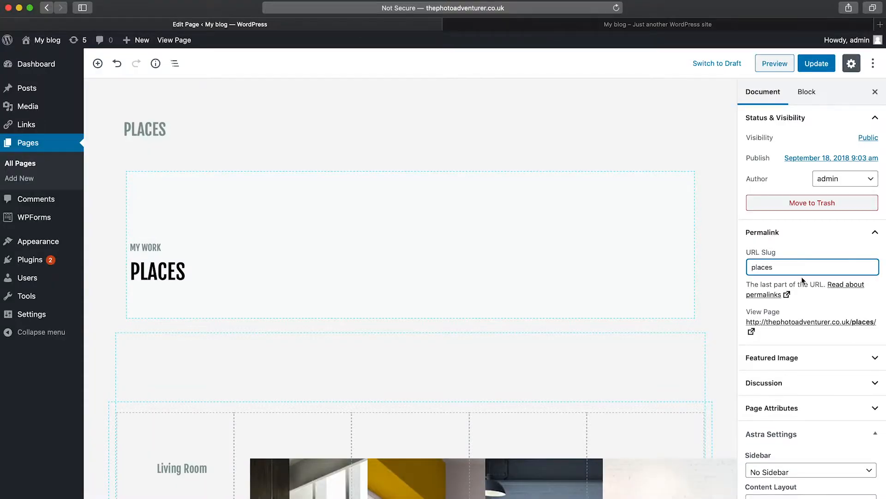
- On the Places page, rename the first column heading to Paris and enlarge its photo
click(816, 64)
scroll(536, 201, down, 4)
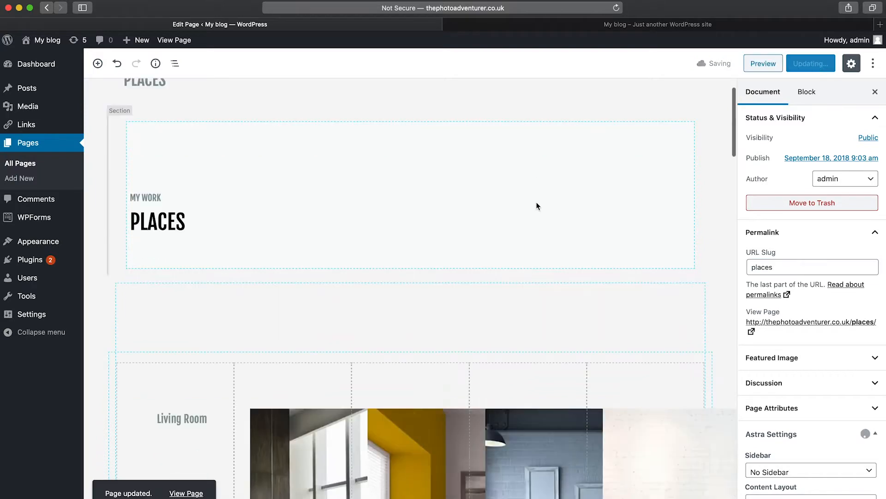
drag(149, 281, 217, 282)
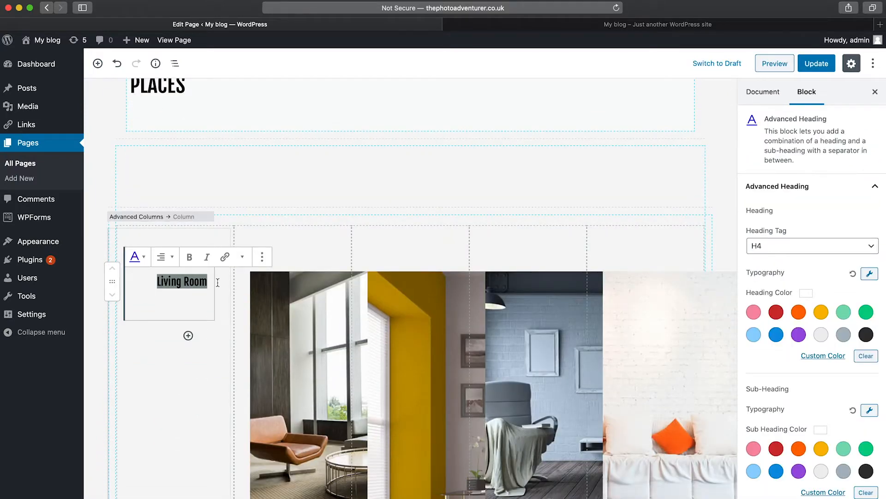
click(289, 332)
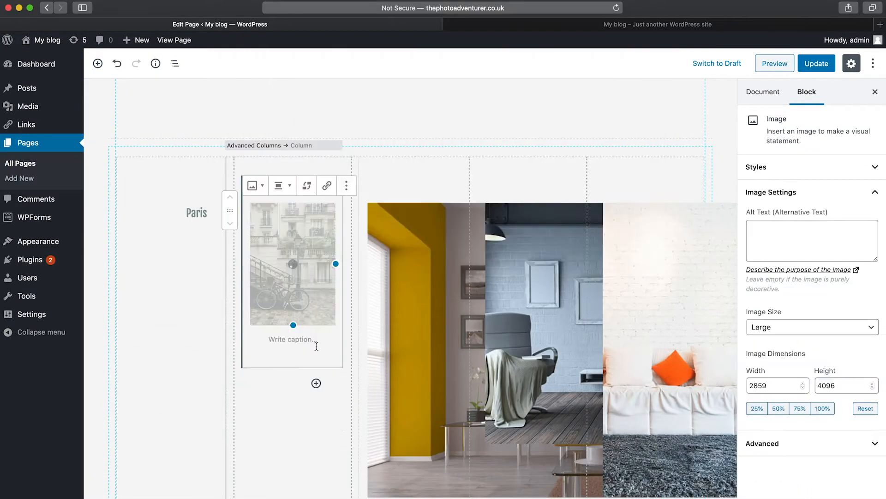
drag(303, 325, 439, 351)
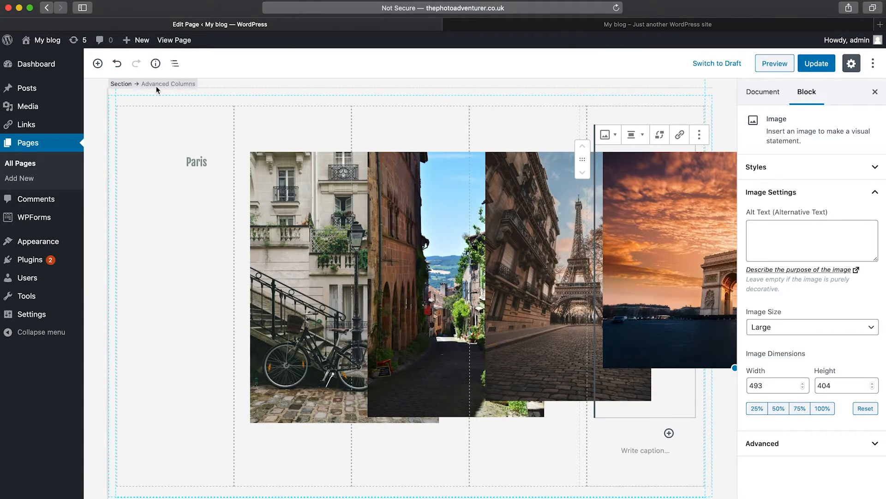
- View the Places page on the live site in a new tab
mouse_move(46, 40)
click(28, 61)
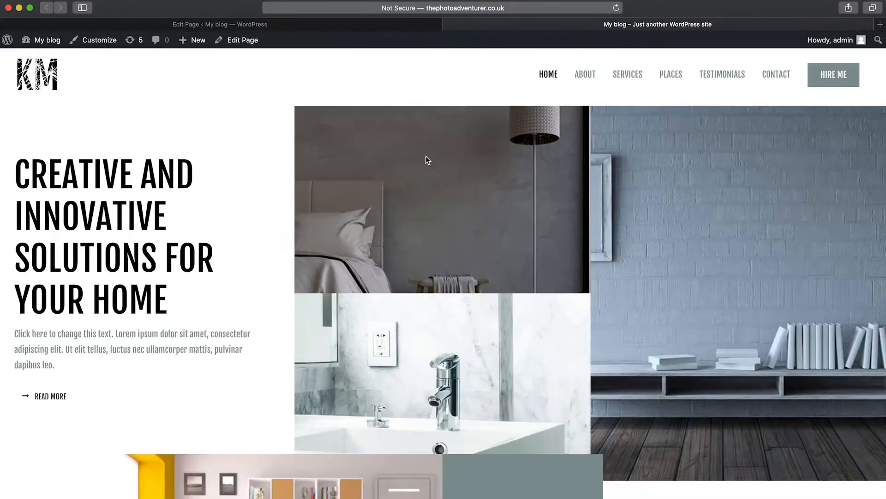
click(671, 75)
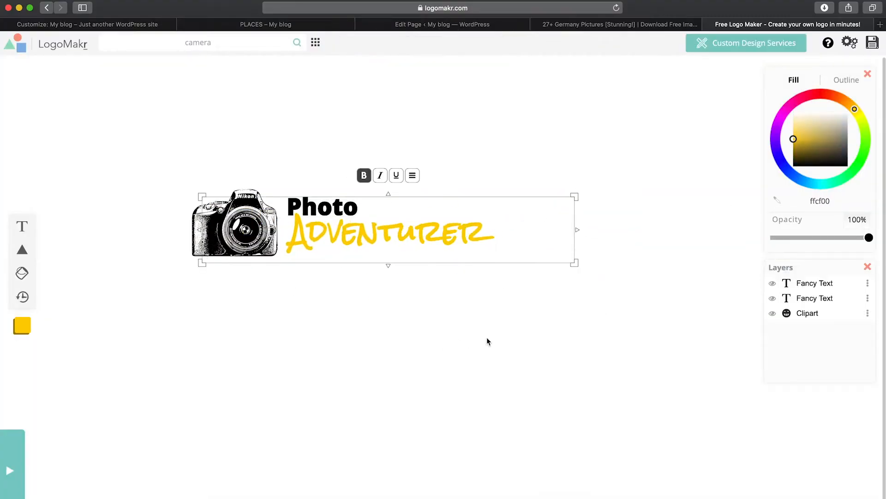
click(488, 342)
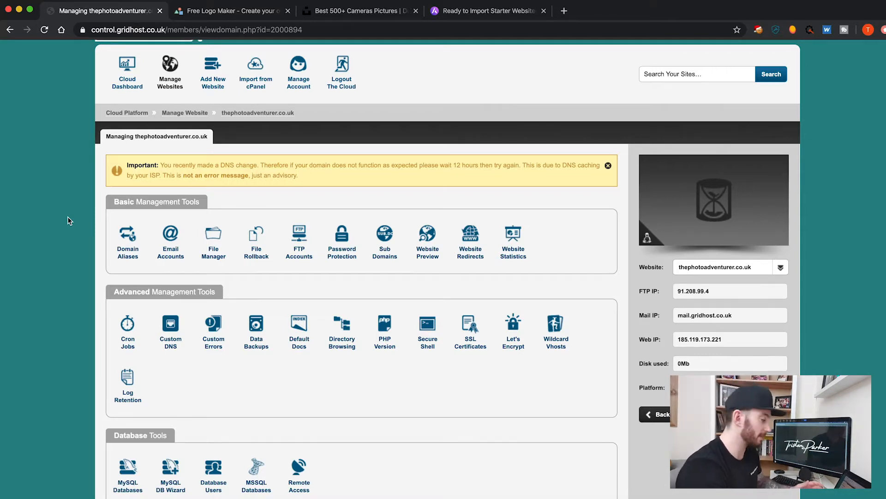
- Scroll down the thephotoadventurer.co.uk management page toward Application Options
scroll(67, 217, down, 3)
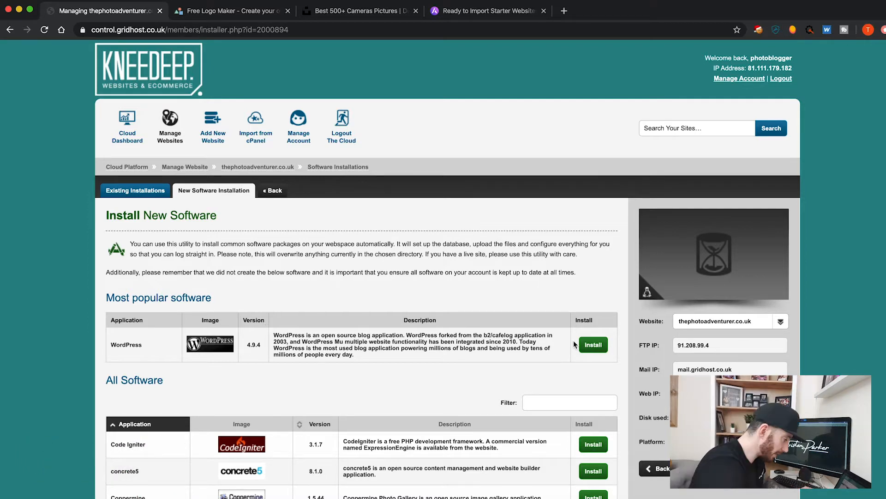
- Install WordPress at the root path '/' of thephotoadventurer.co.uk
click(599, 347)
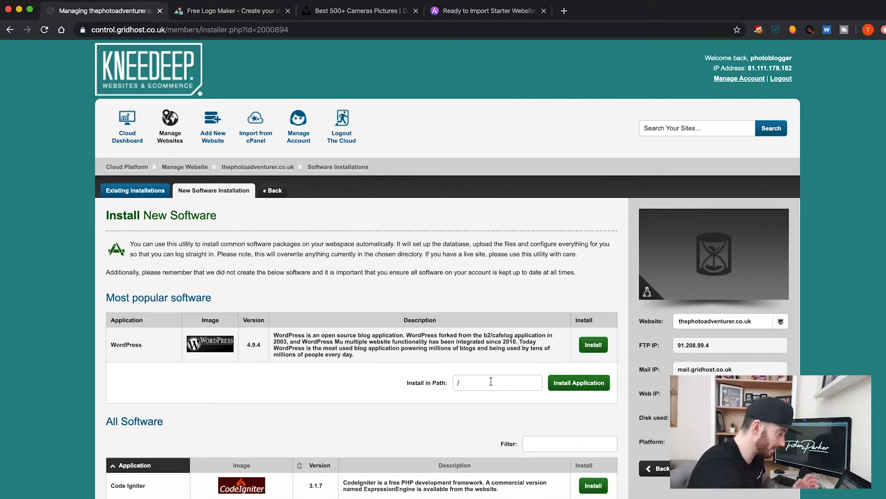
click(555, 385)
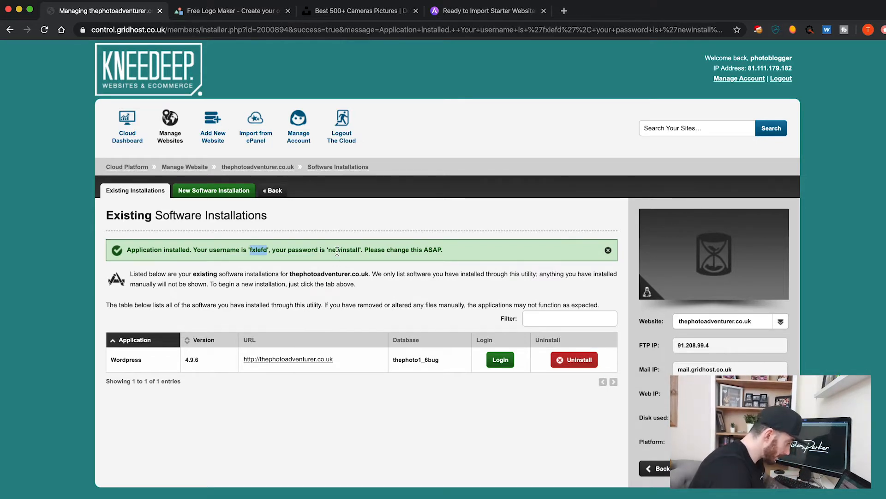
click(295, 498)
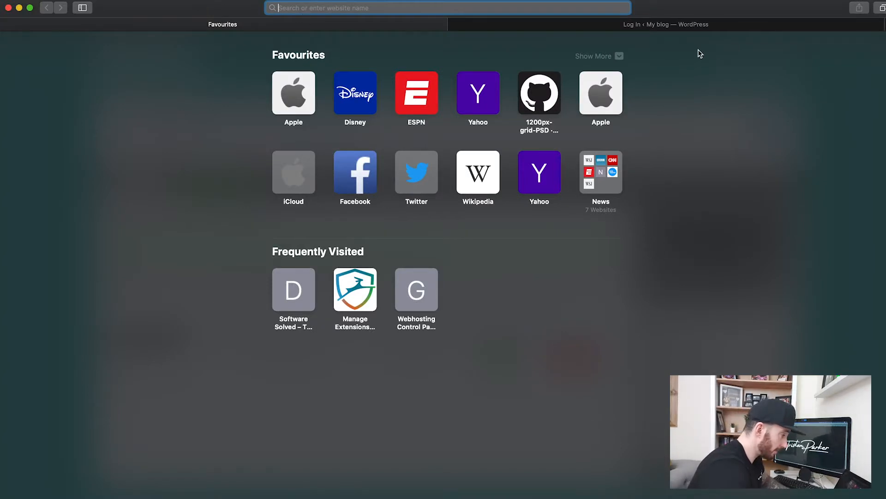
- Load the new blog in Safari and go to its /wp-admin login page
click(298, 498)
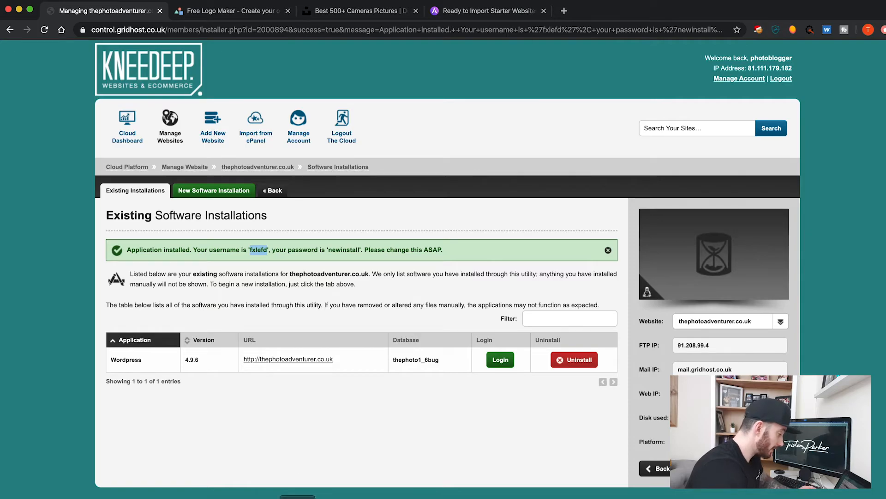
click(298, 498)
click(457, 8)
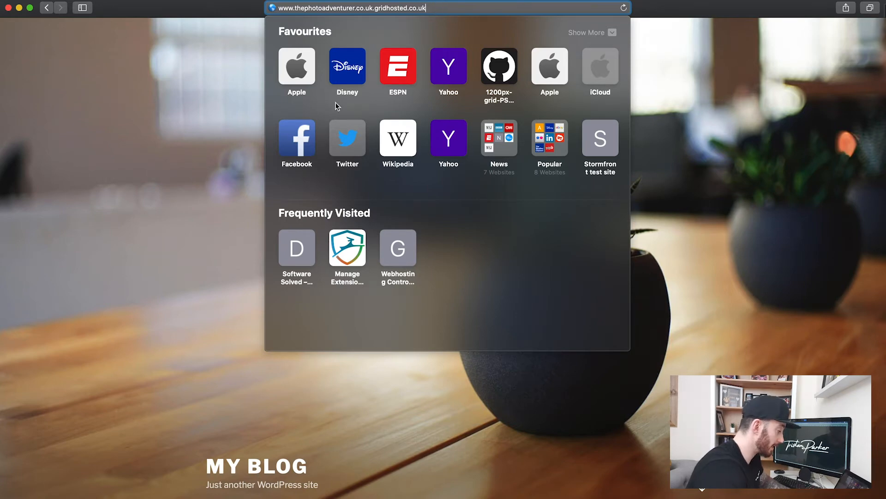
key(Return)
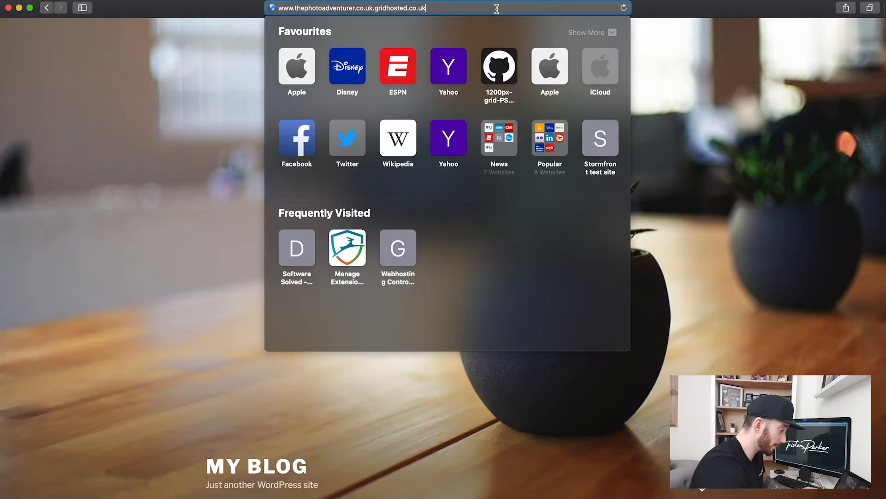
text(/wp-admin)
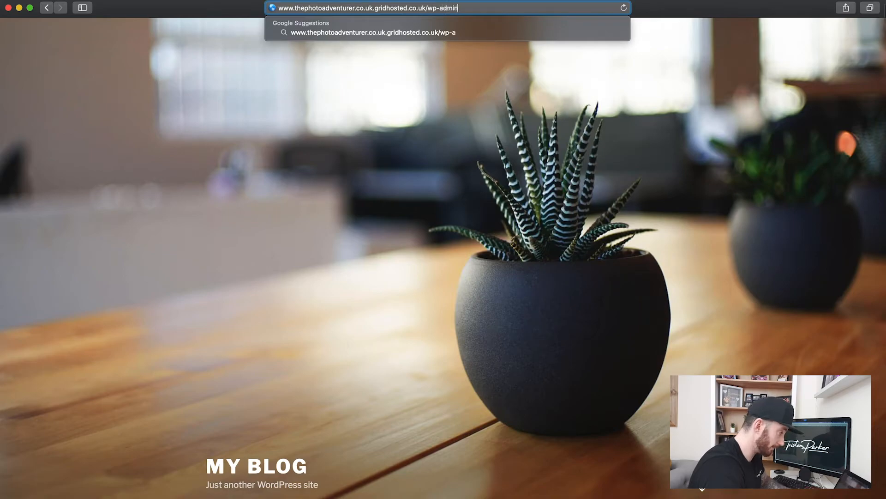
key(Return)
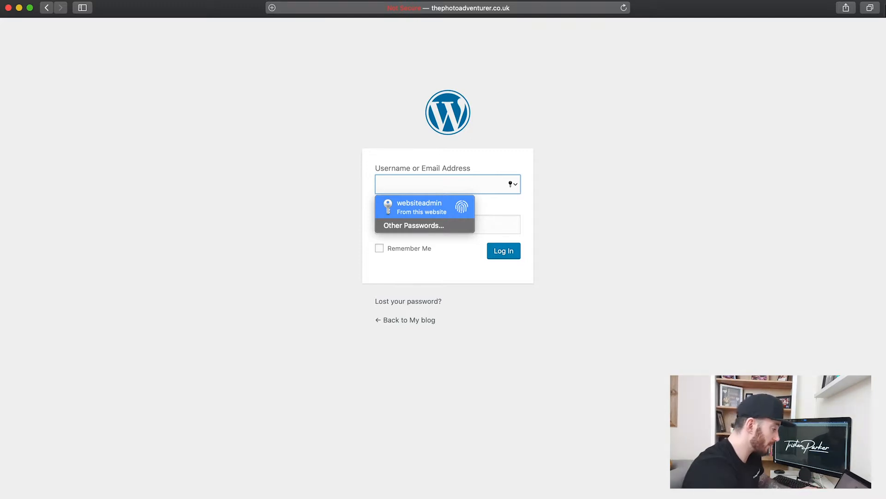
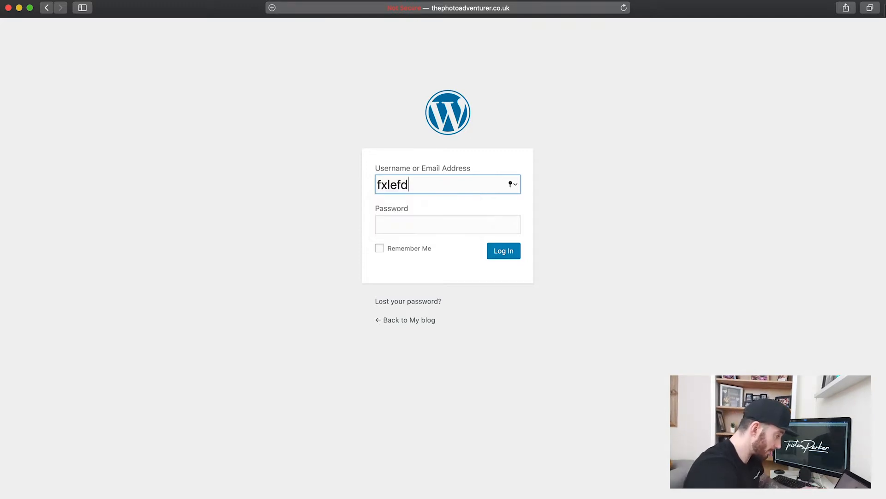
- Log in with the installer's username and password, declining to save the password
click(448, 223)
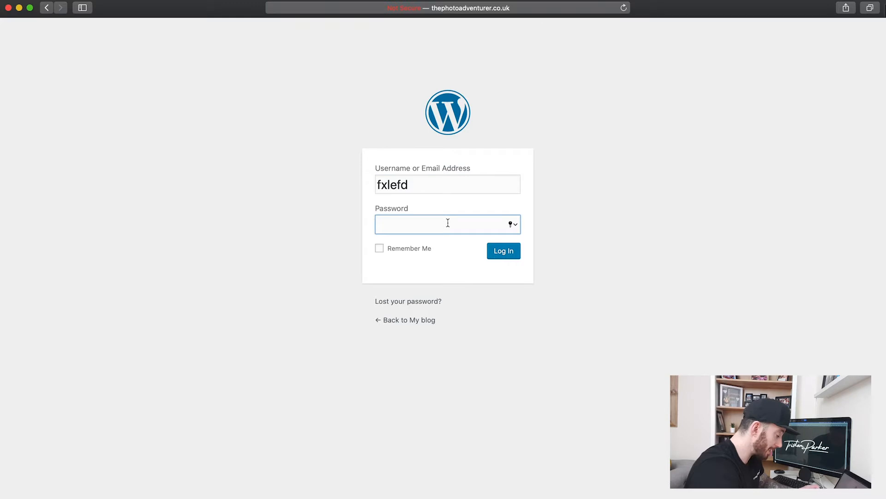
click(500, 251)
click(442, 82)
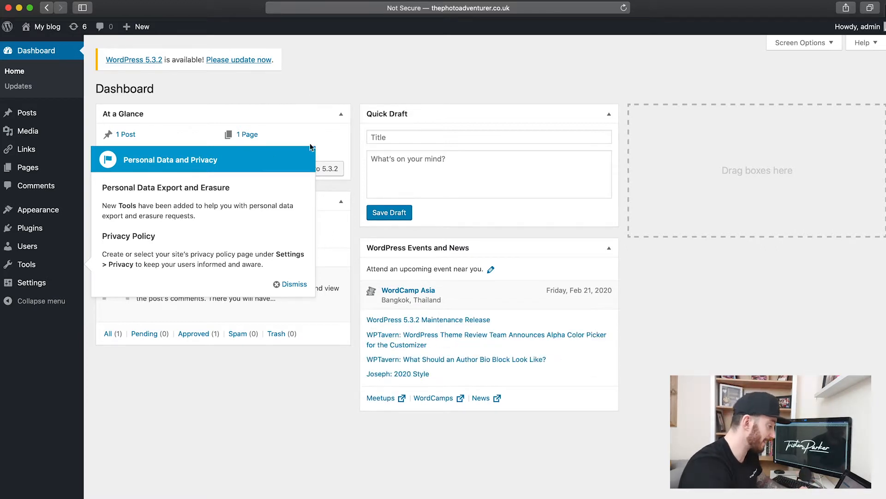
- Dismiss the privacy notice and show the site's Users list
click(291, 284)
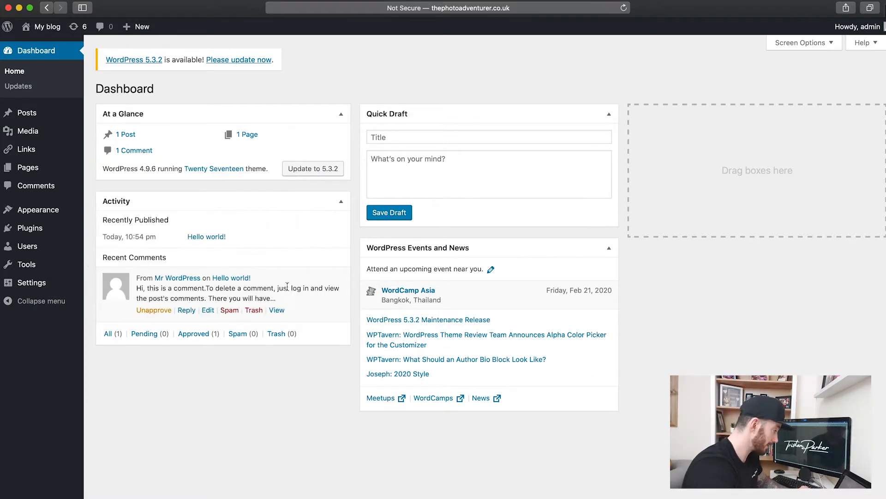
mouse_move(53, 234)
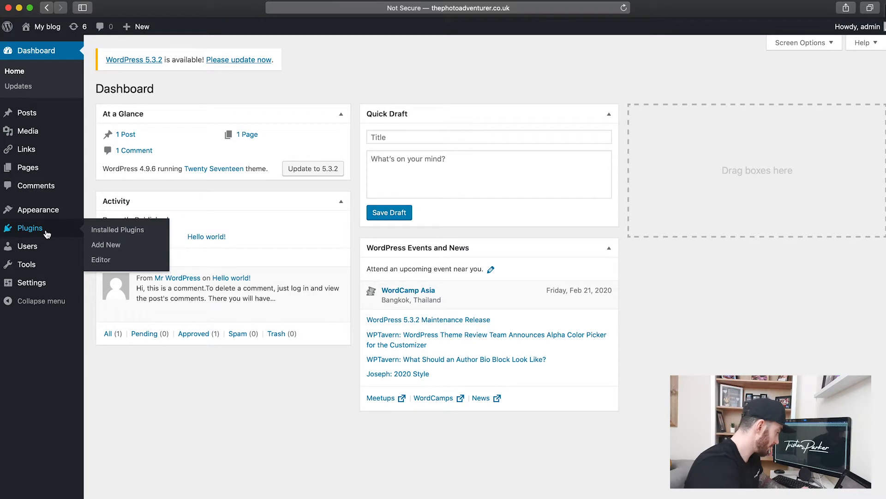
click(37, 248)
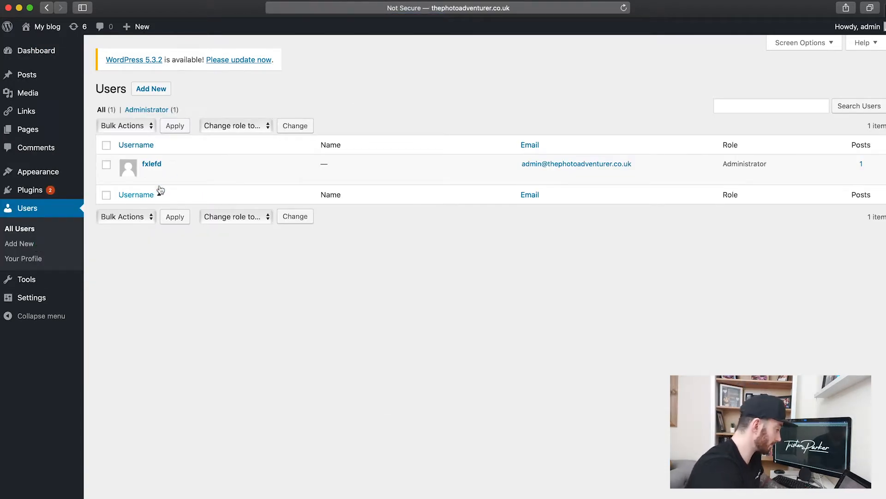
mouse_move(151, 169)
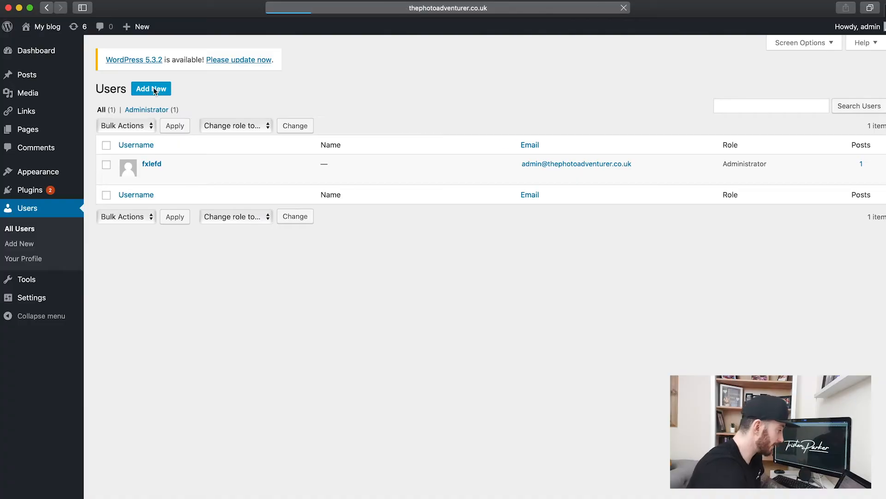
- Start a new user 'siteadmin' and fill in the user's e-mail, first and last name
click(235, 138)
text(siteadmin)
key(Tab)
key(Tab)
key(Tab)
key(Tab)
- Give the new user a strong password and the Administrator role, then create the account
click(238, 298)
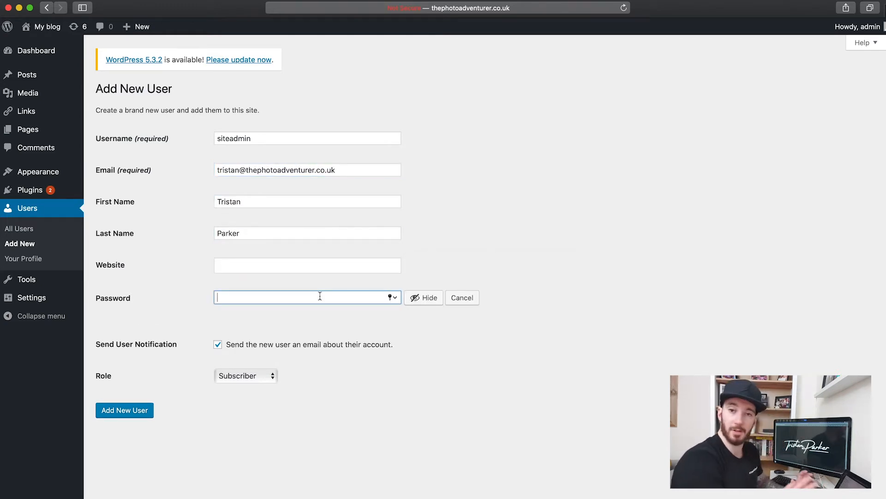
text(password)
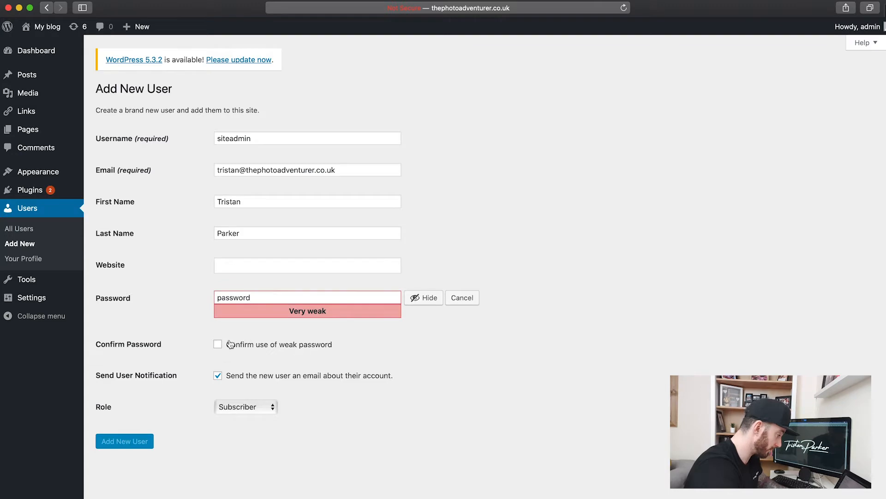
click(217, 344)
click(233, 409)
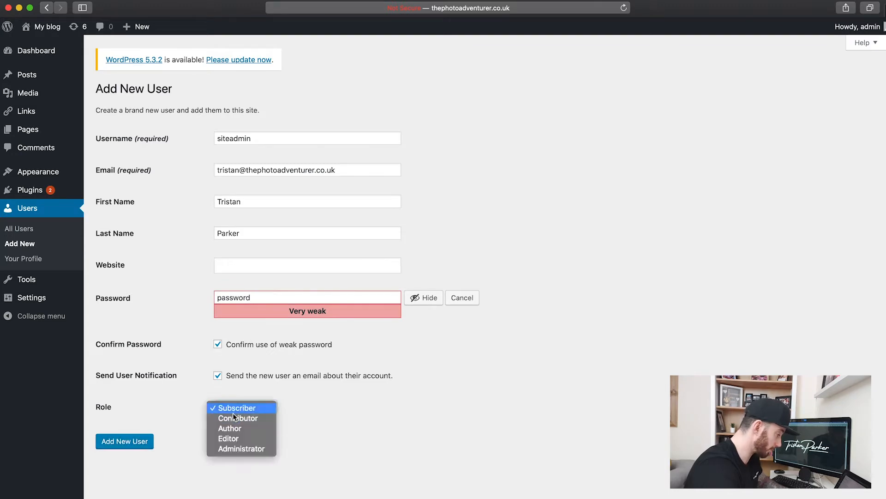
click(230, 450)
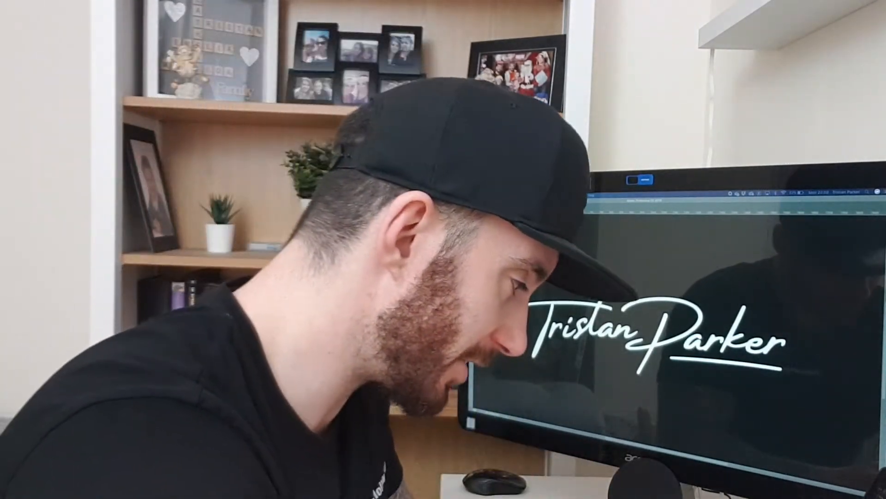
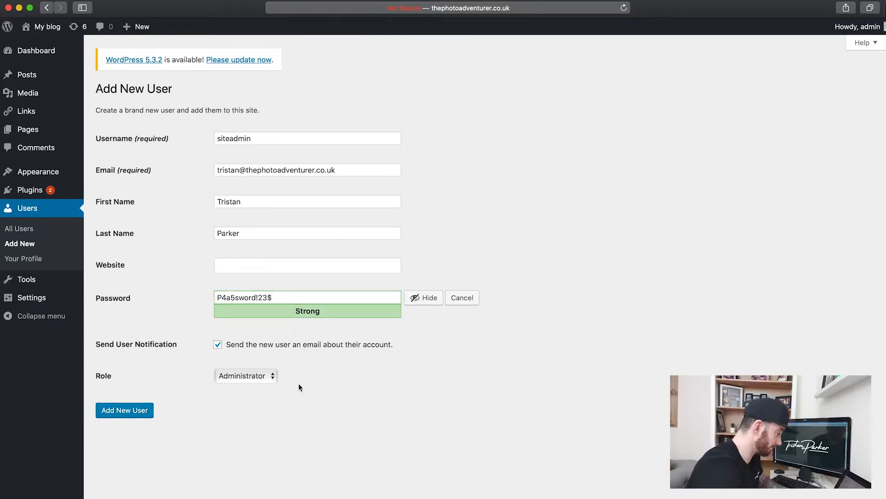
click(125, 410)
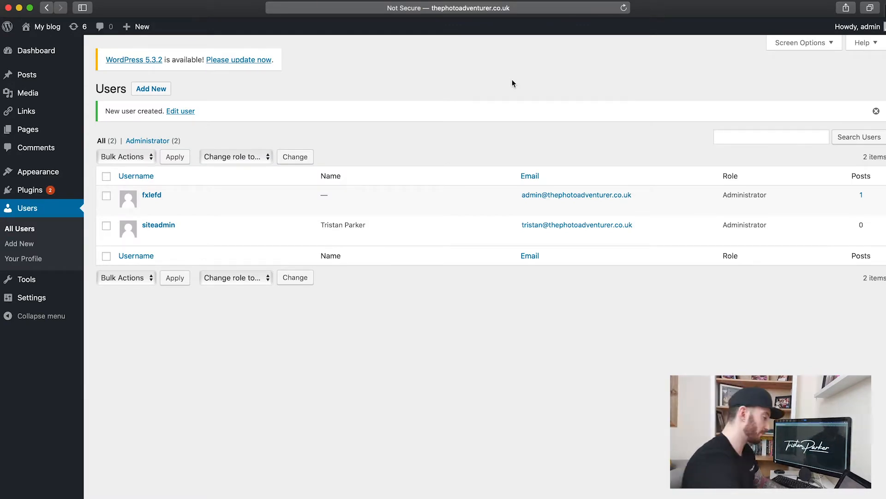
mouse_move(228, 209)
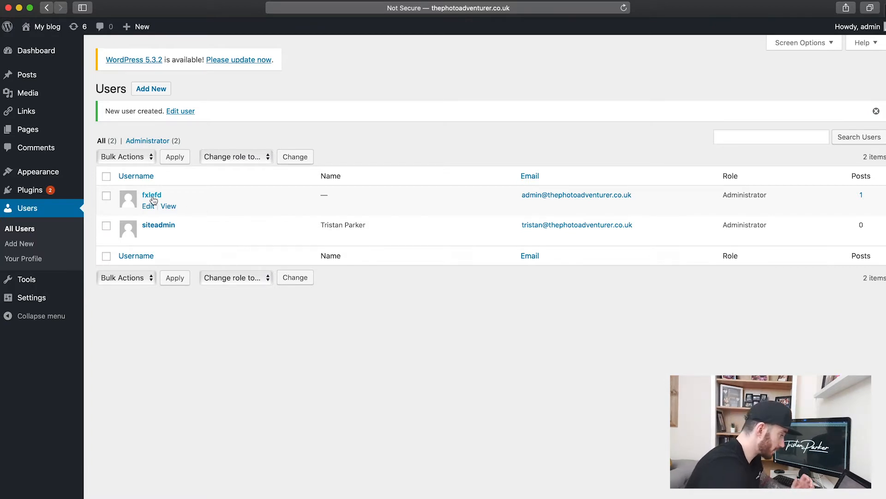
mouse_move(150, 235)
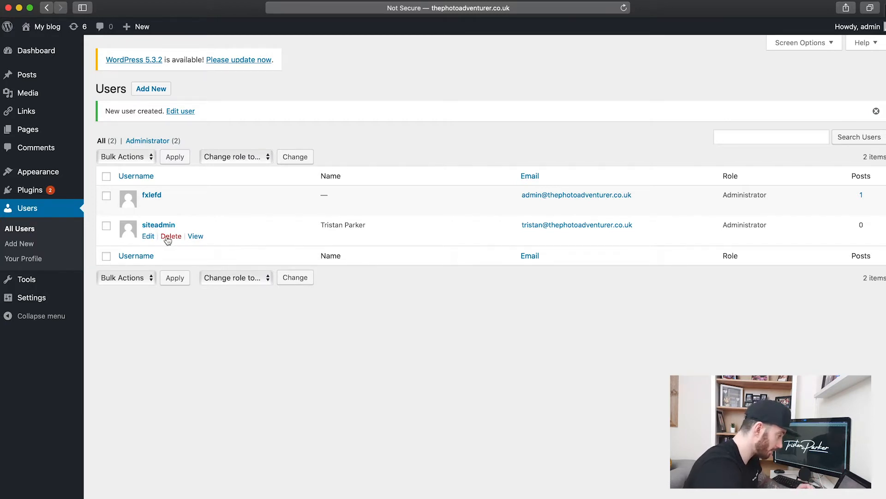
mouse_move(161, 206)
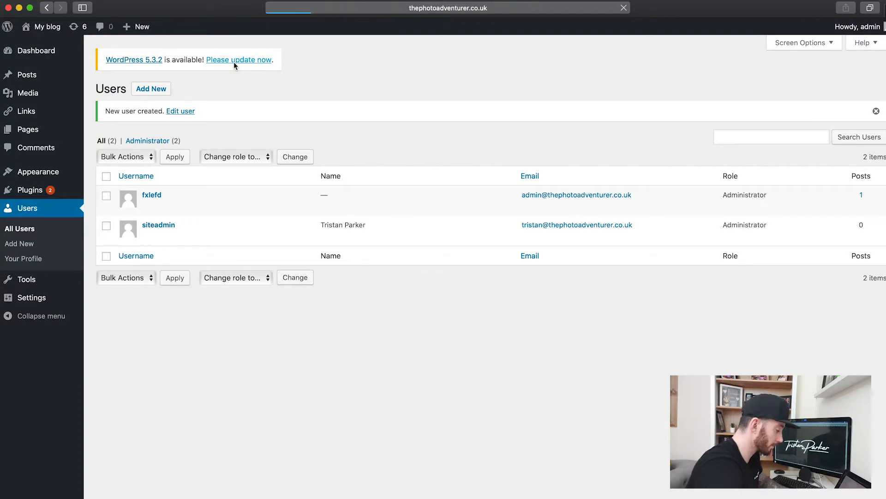
- Update WordPress from 4.9.6 to 5.3.2 and upgrade its database
click(234, 62)
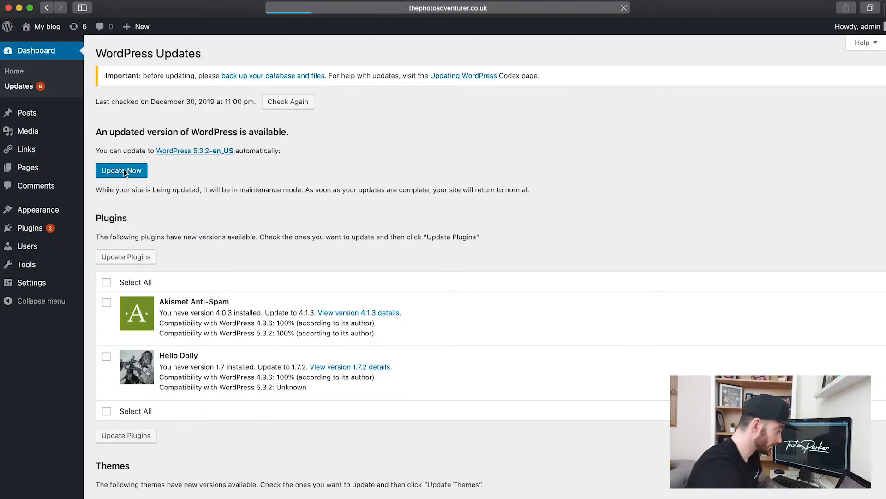
click(124, 171)
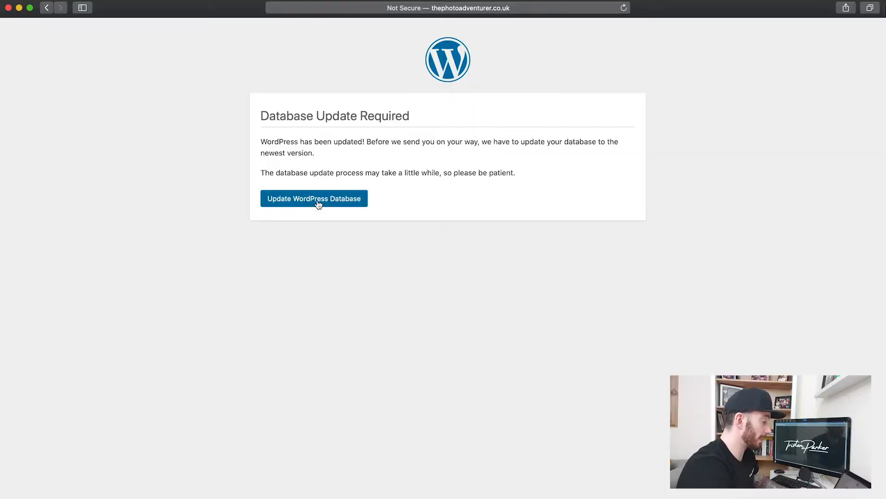
click(318, 203)
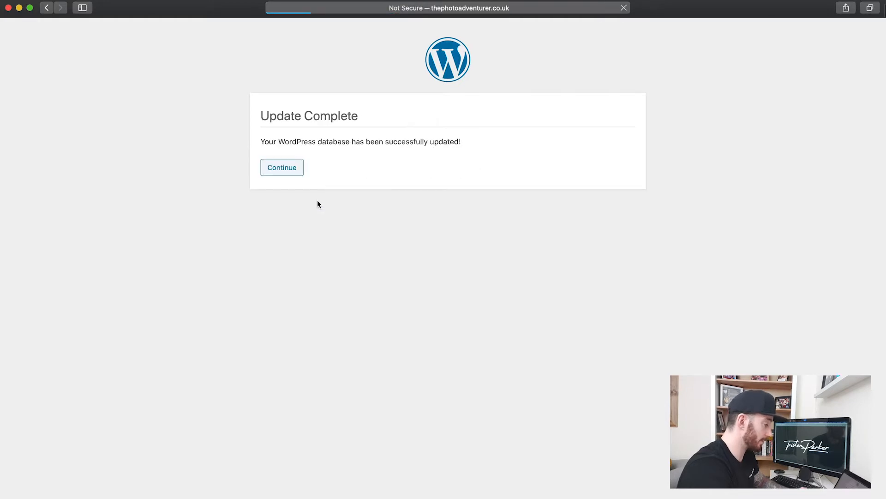
click(284, 170)
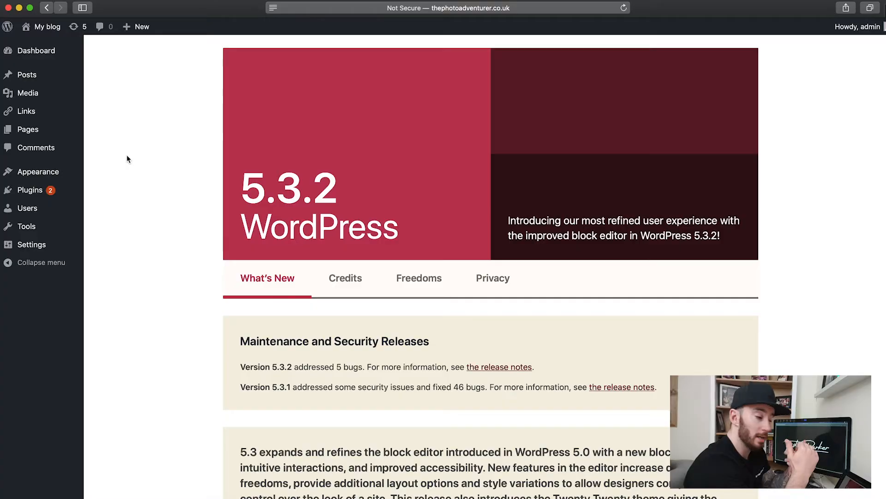
- Search plugins for 'astra', then install and activate Astra Starter Sites
click(32, 193)
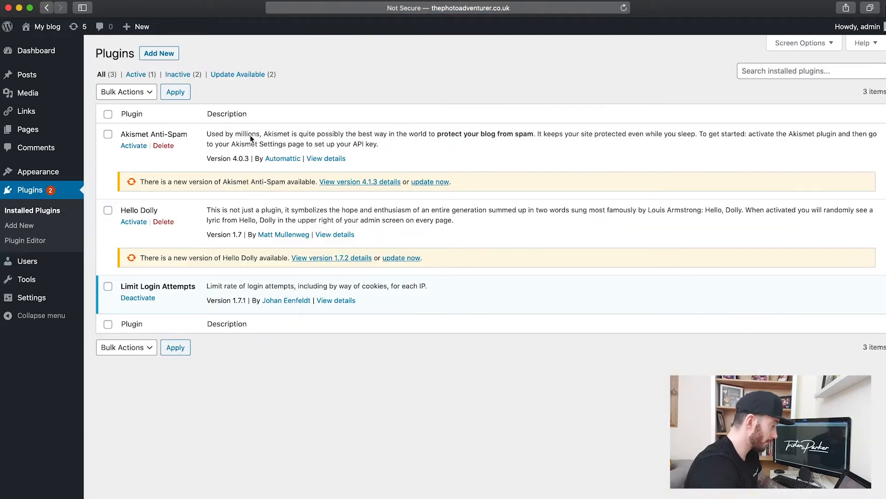
click(154, 54)
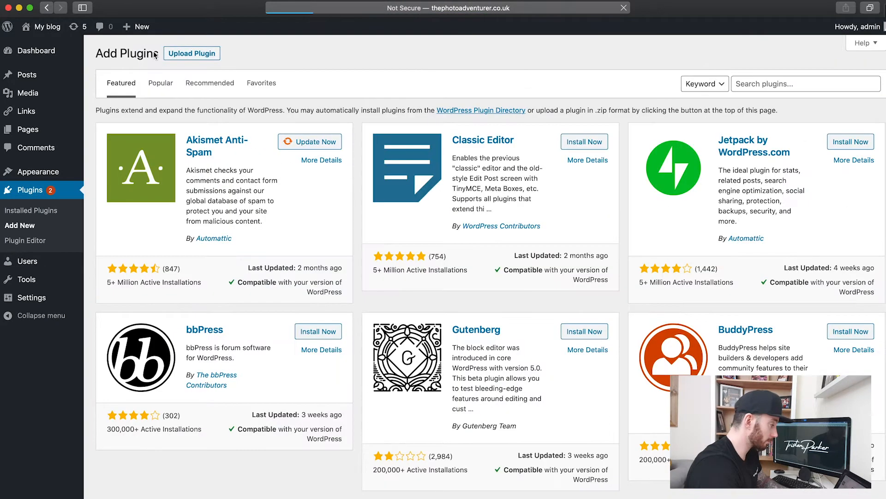
click(774, 85)
text(astra)
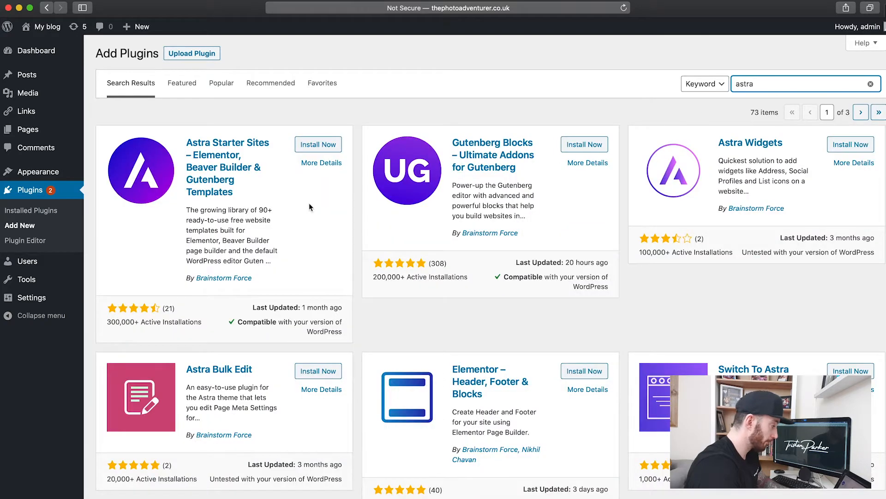
click(315, 145)
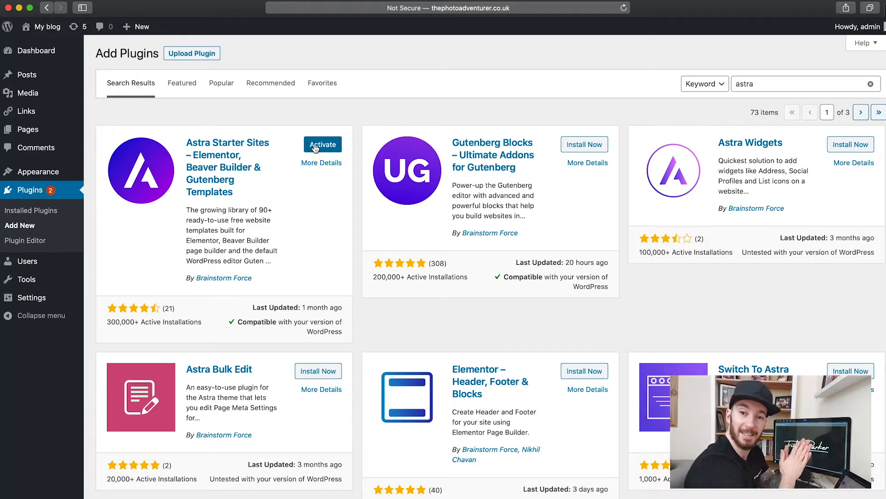
click(315, 145)
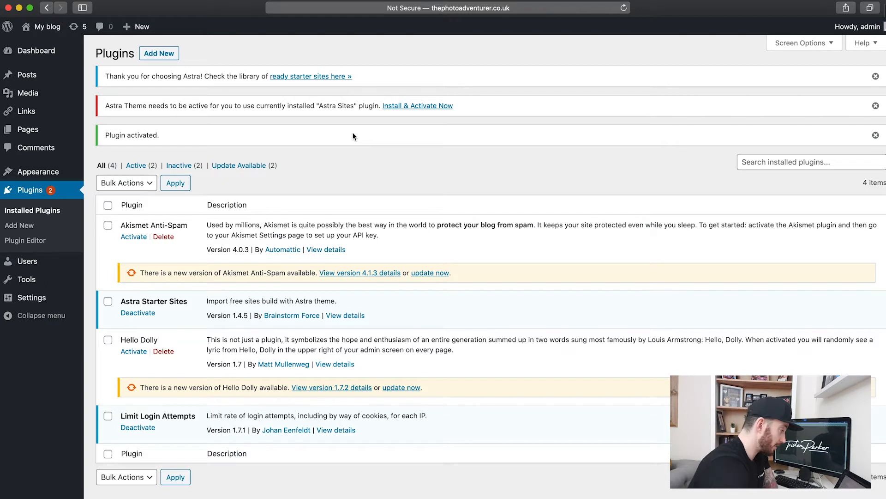
- Install and activate the Astra theme, then open Astra Starter Sites for Gutenberg
click(416, 106)
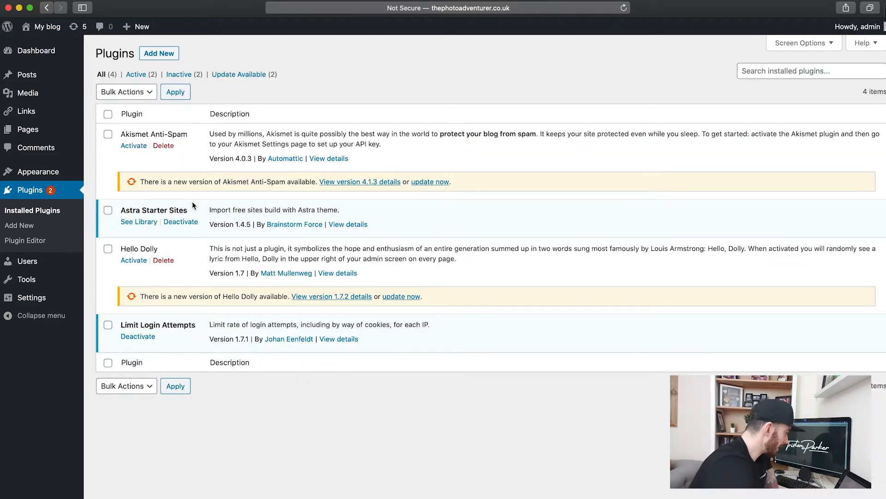
mouse_move(49, 174)
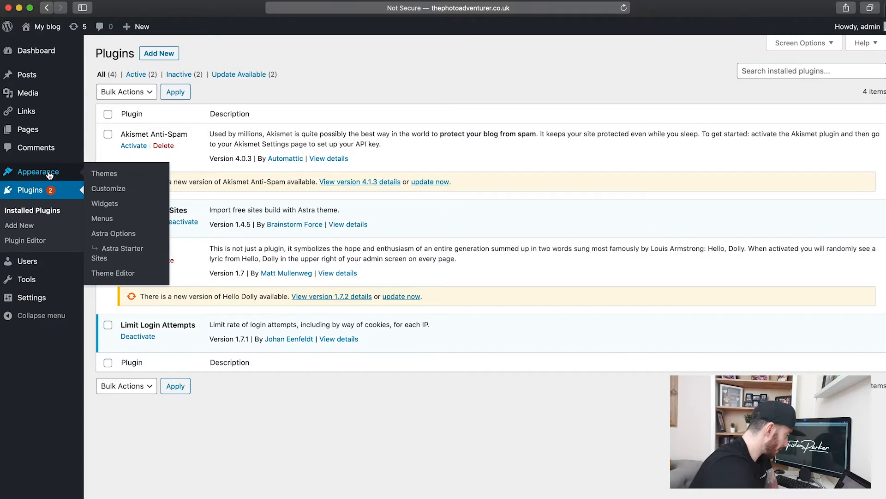
click(125, 250)
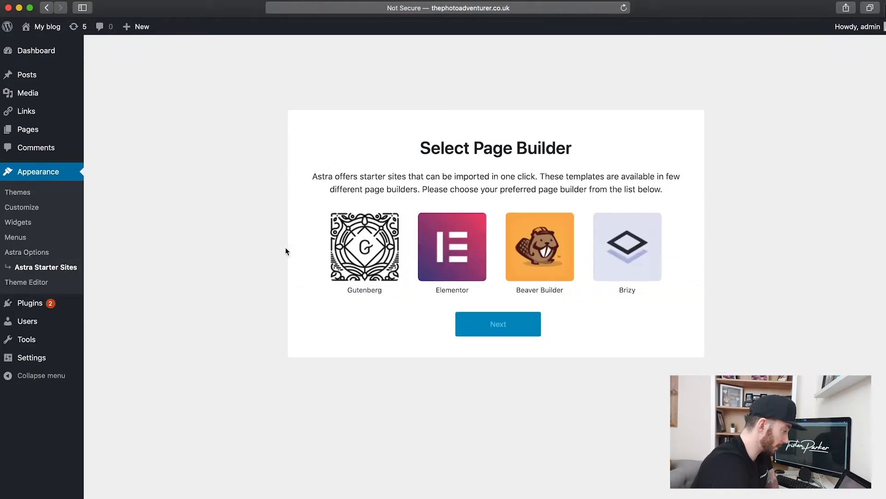
click(351, 247)
click(480, 326)
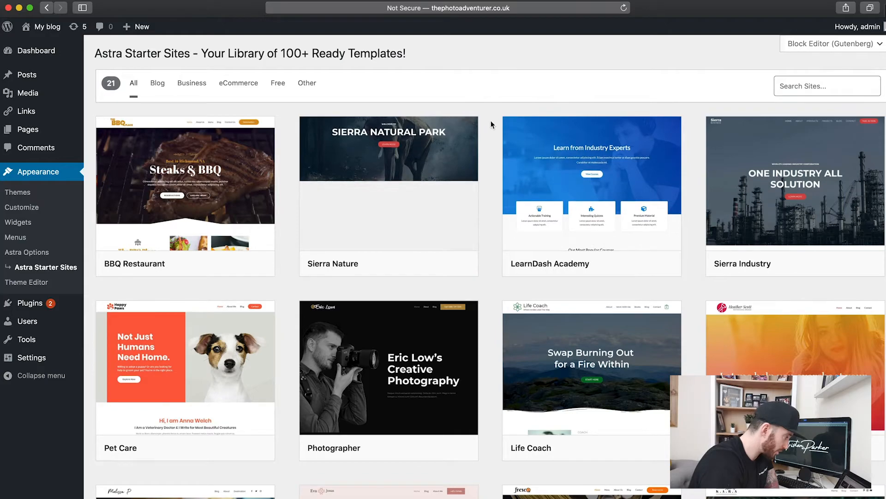
scroll(497, 123, down, 5)
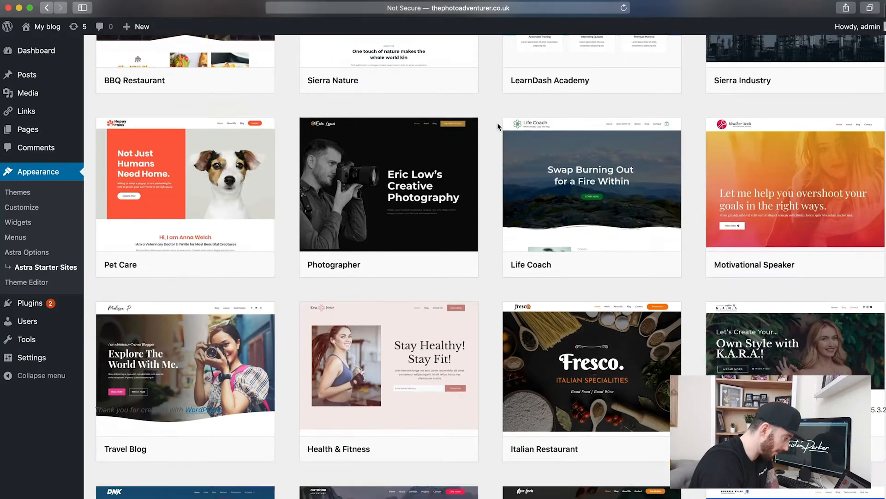
scroll(498, 122, down, 4)
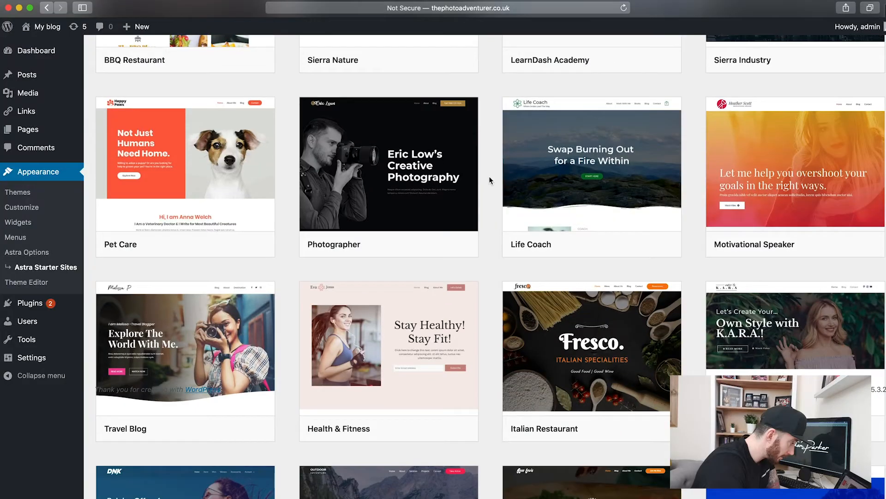
mouse_move(457, 170)
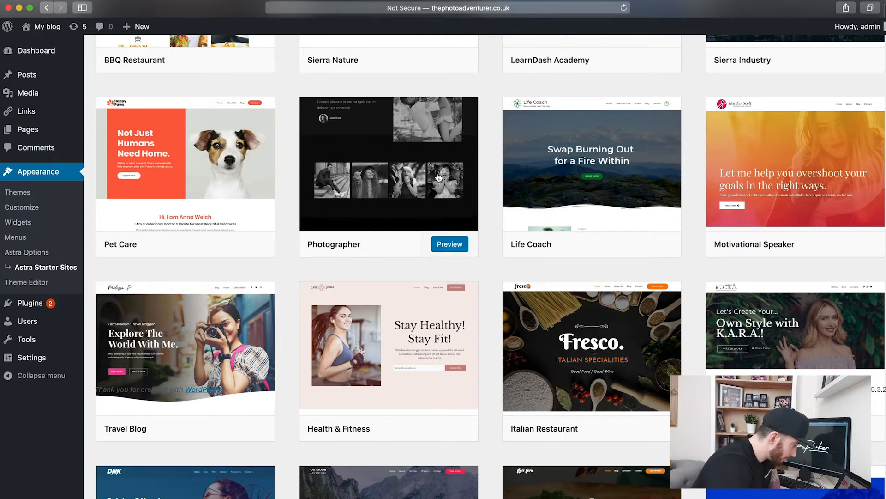
scroll(446, 192, down, 1)
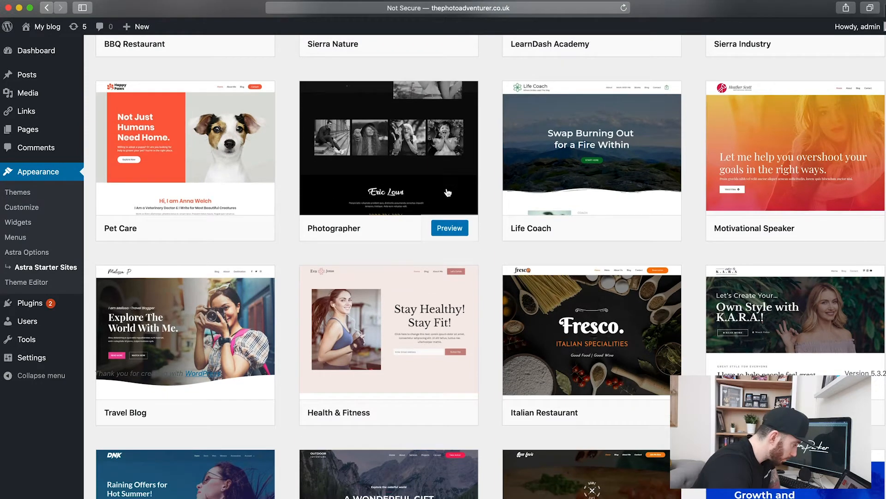
scroll(488, 191, down, 10)
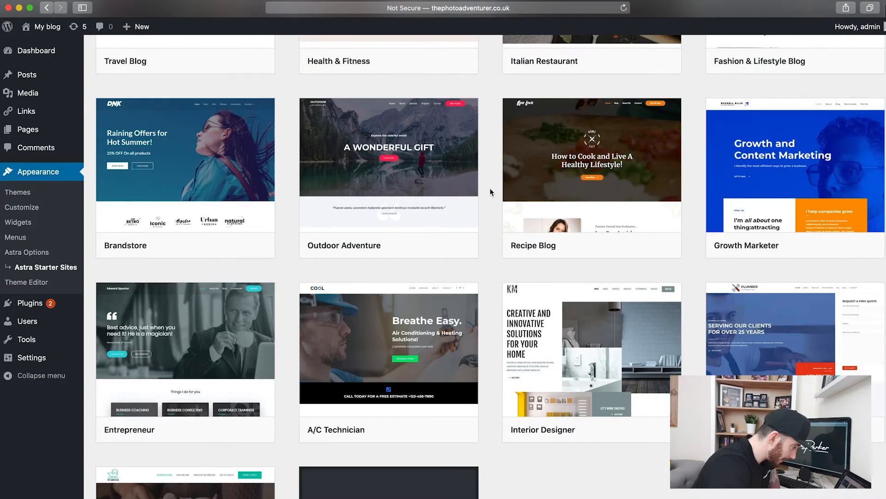
scroll(489, 187, down, 3)
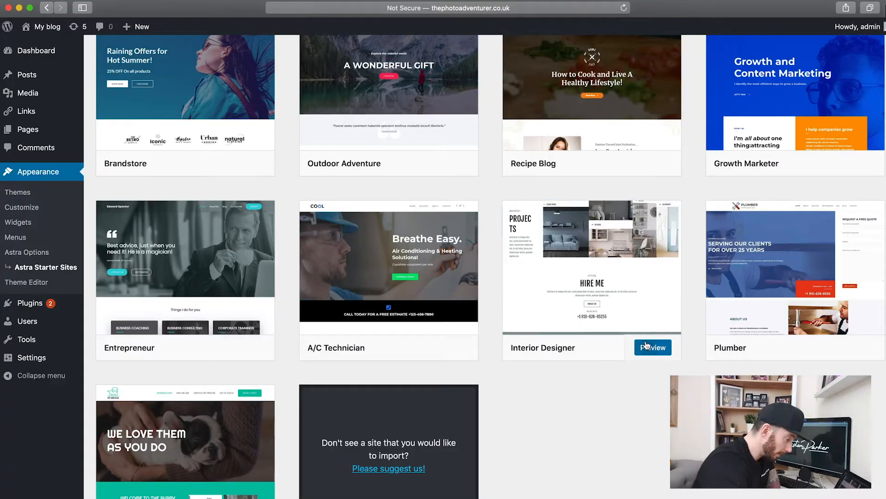
- Preview the Interior Designer demo, scroll through it, and import the site
click(646, 346)
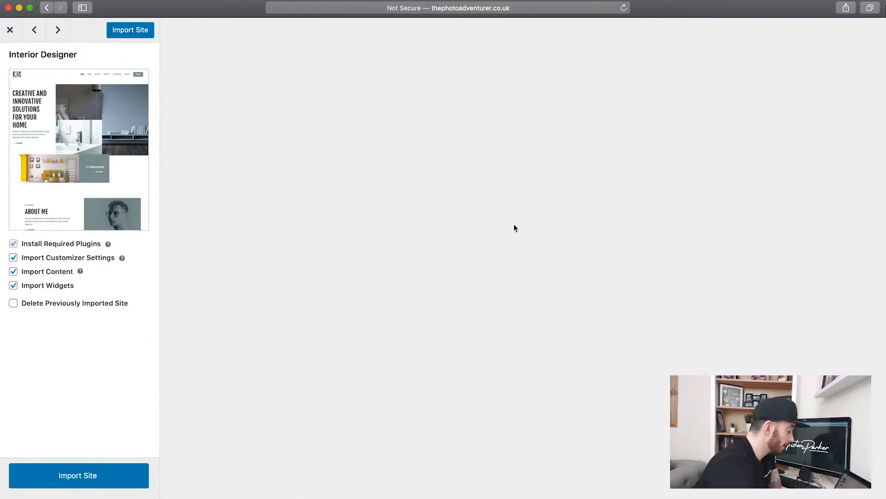
scroll(502, 198, down, 10)
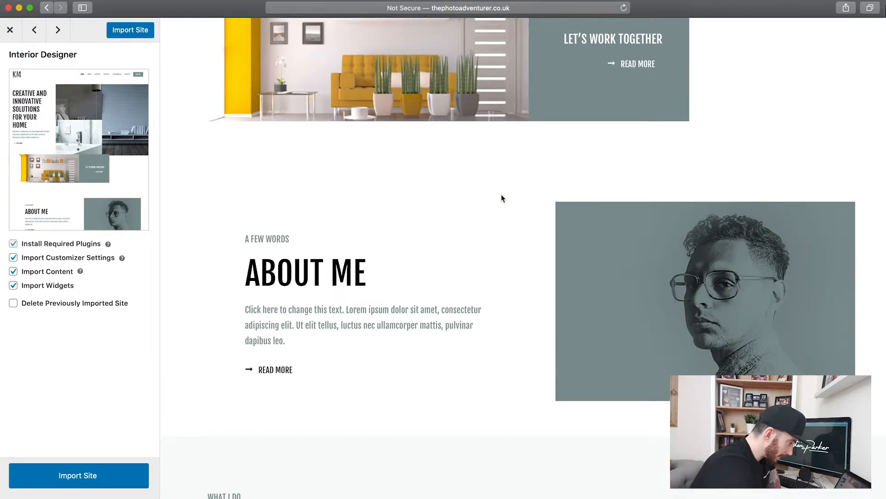
scroll(502, 197, down, 12)
scroll(501, 194, down, 7)
scroll(501, 195, up, 14)
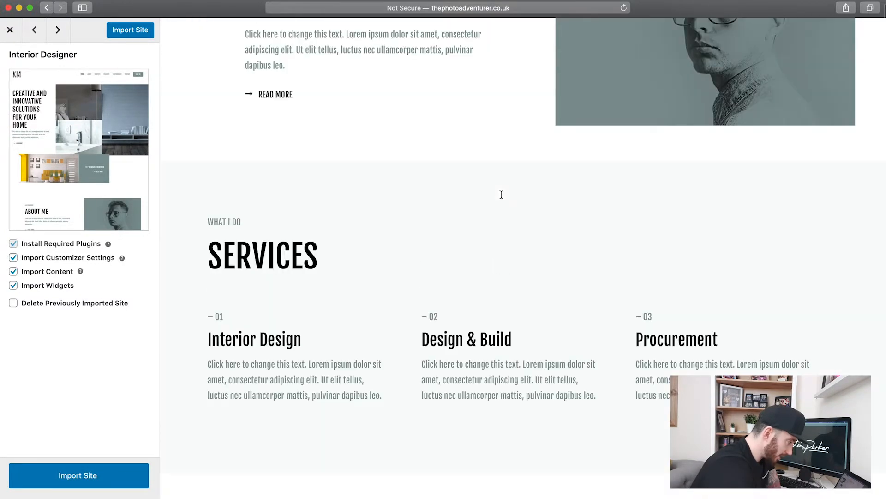
scroll(501, 195, up, 15)
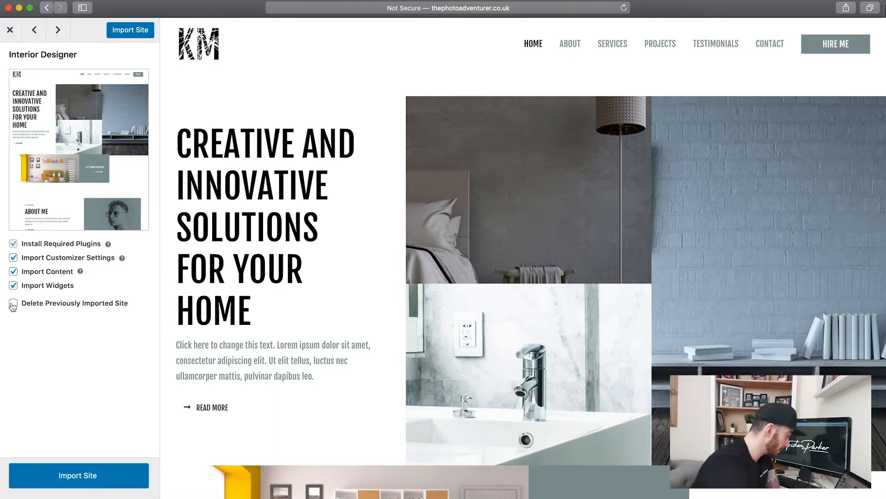
click(78, 483)
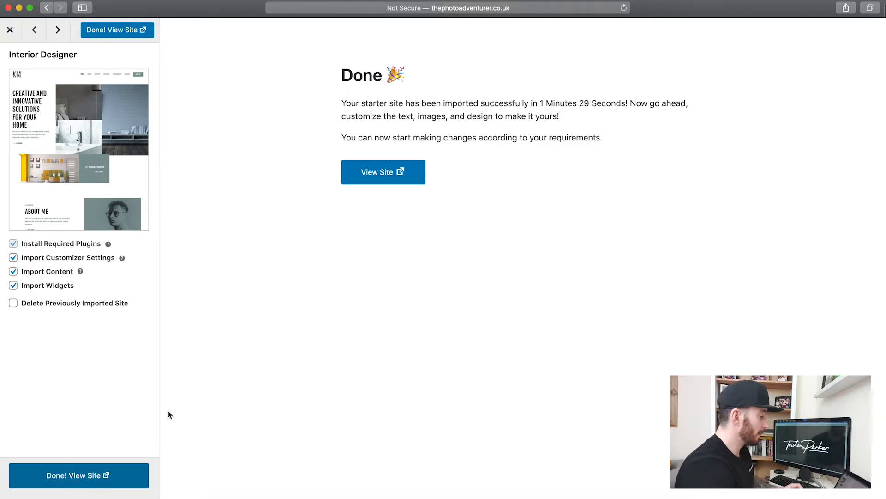
- View the imported Interior Designer site in a new tab, then close the import Done panel
click(380, 179)
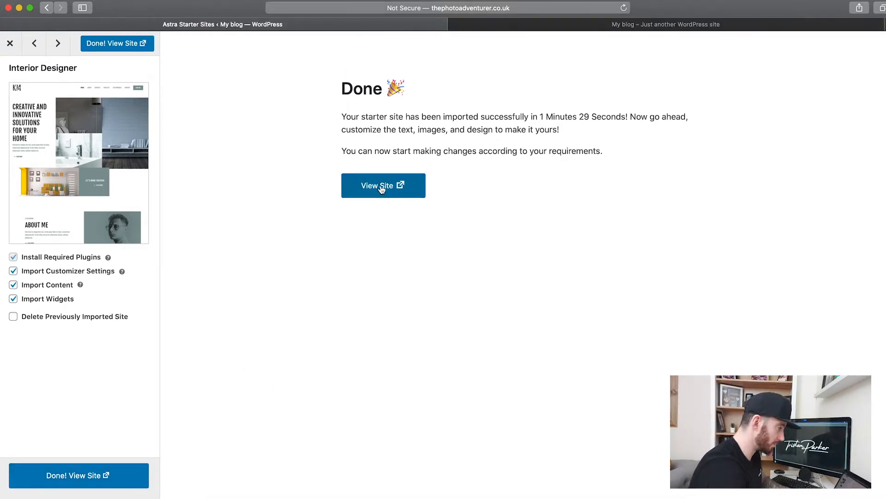
click(381, 187)
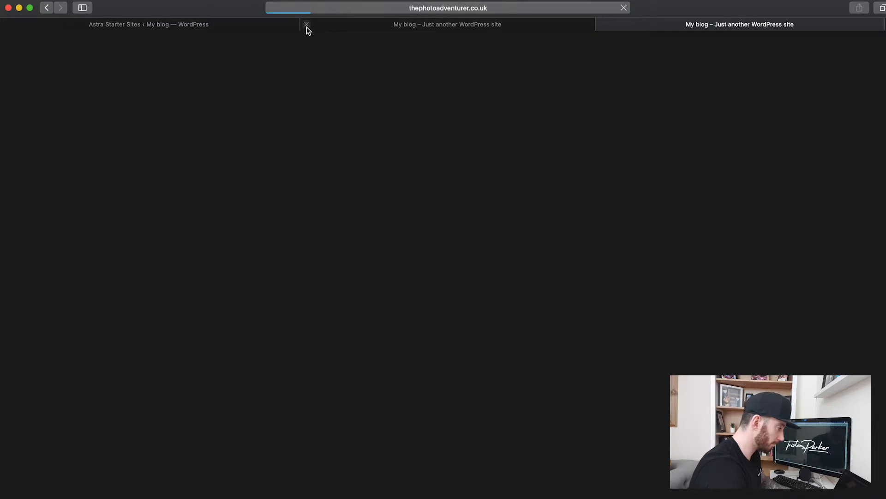
click(307, 25)
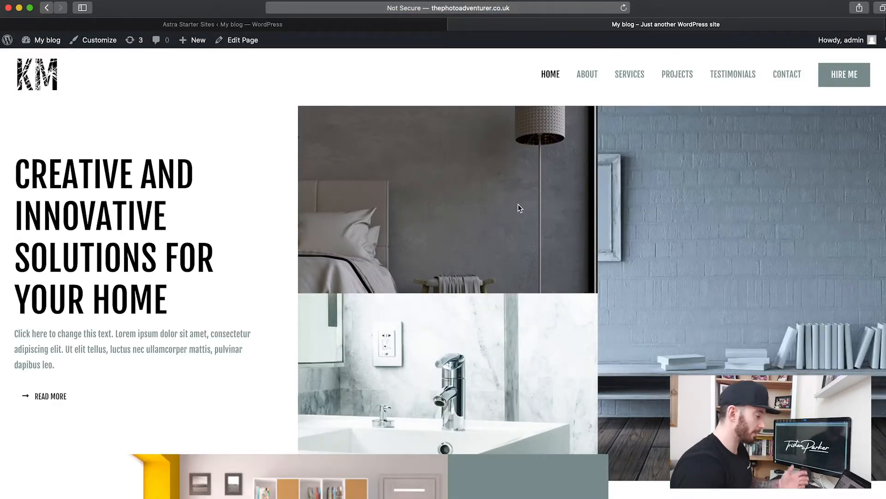
scroll(519, 207, down, 8)
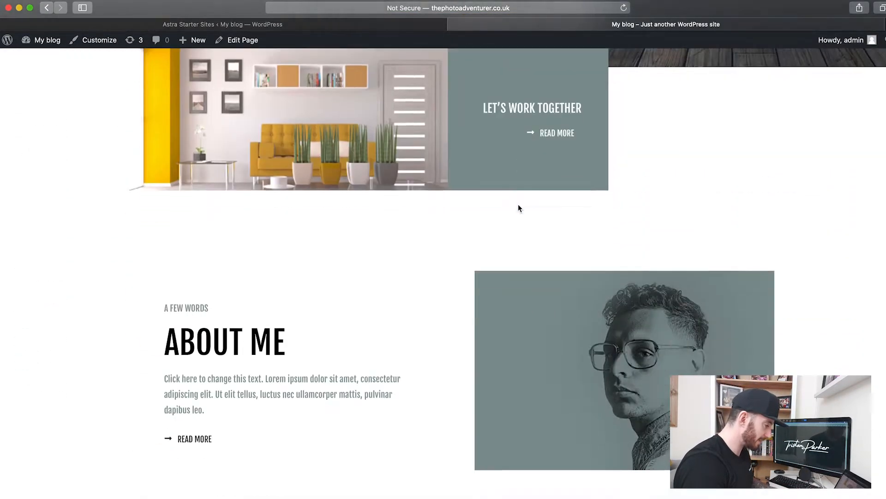
scroll(519, 208, down, 9)
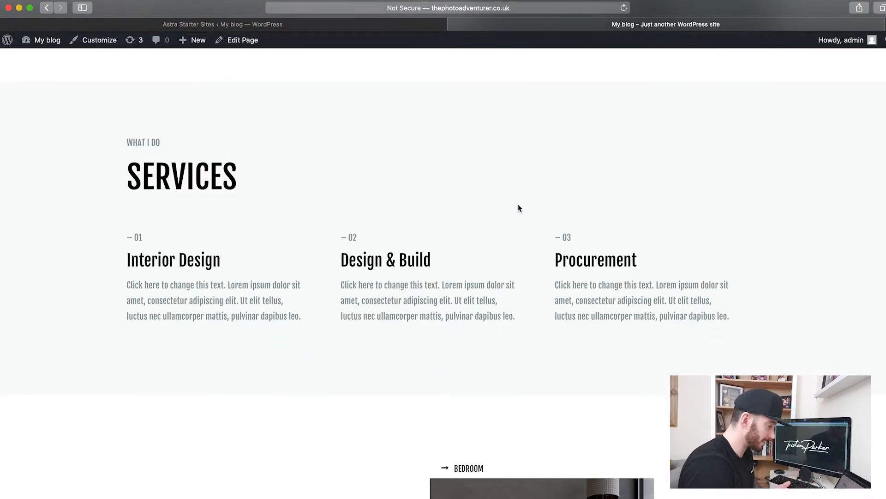
scroll(518, 207, down, 14)
scroll(518, 207, up, 6)
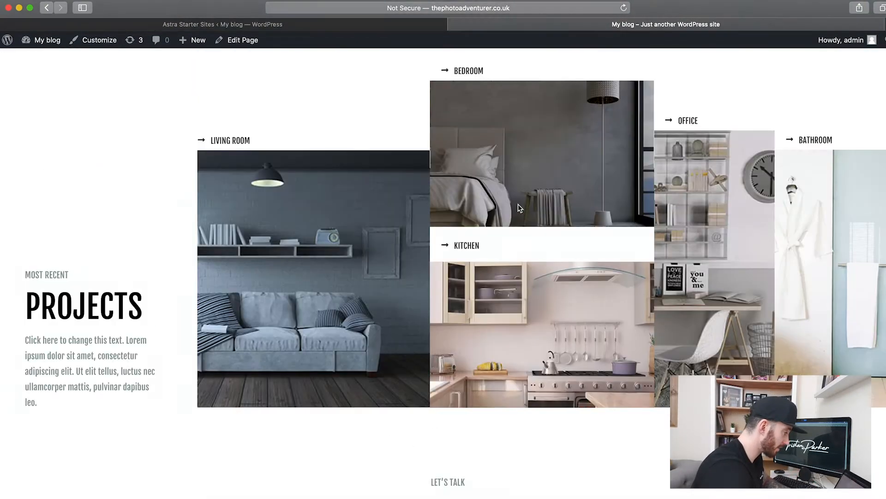
scroll(518, 206, up, 20)
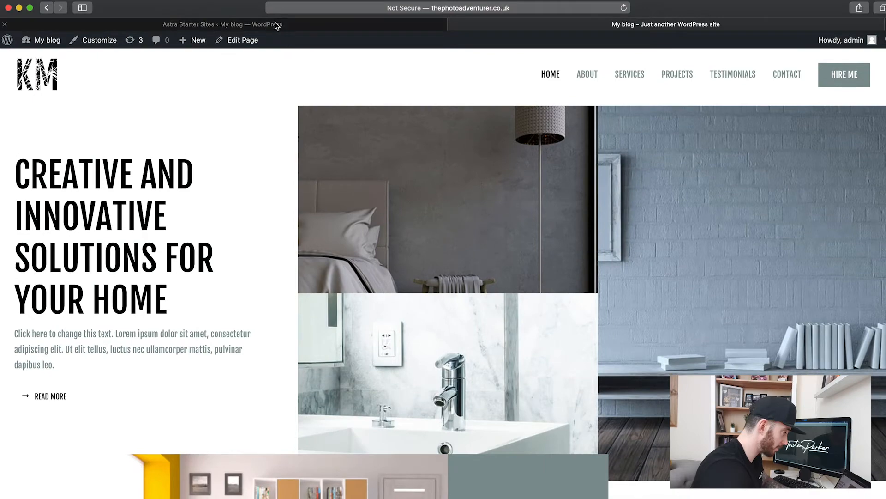
click(276, 24)
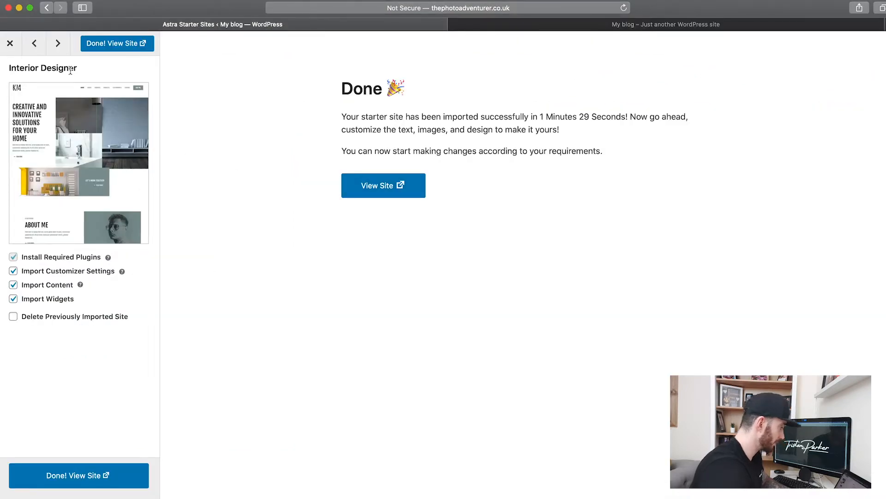
click(10, 44)
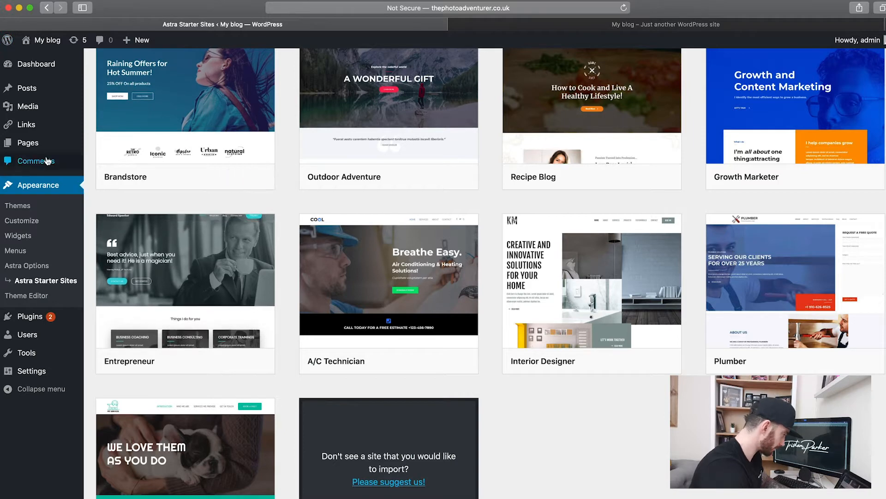
- In Pages, trash the duplicate lowercase About page and open PROJECTS in the editor
click(32, 146)
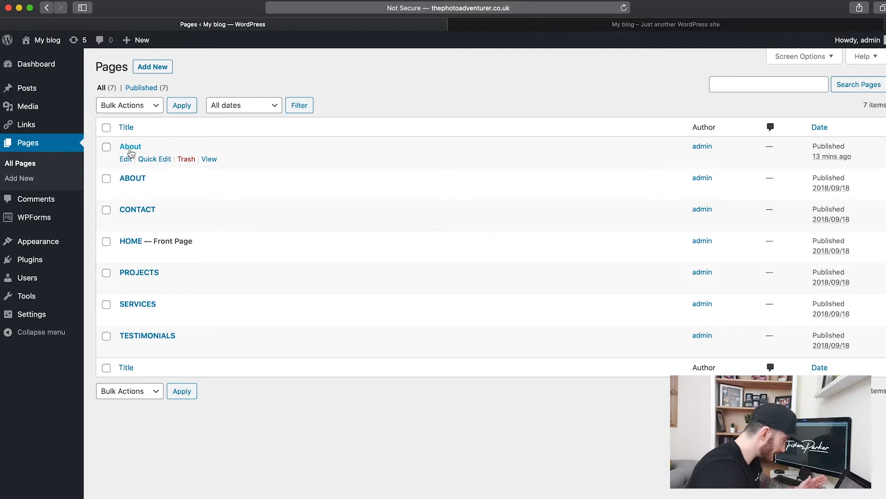
click(183, 160)
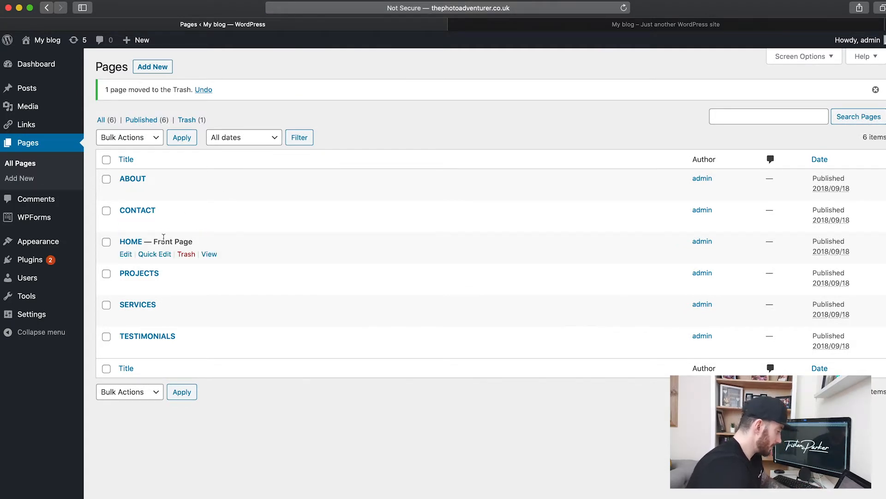
click(137, 276)
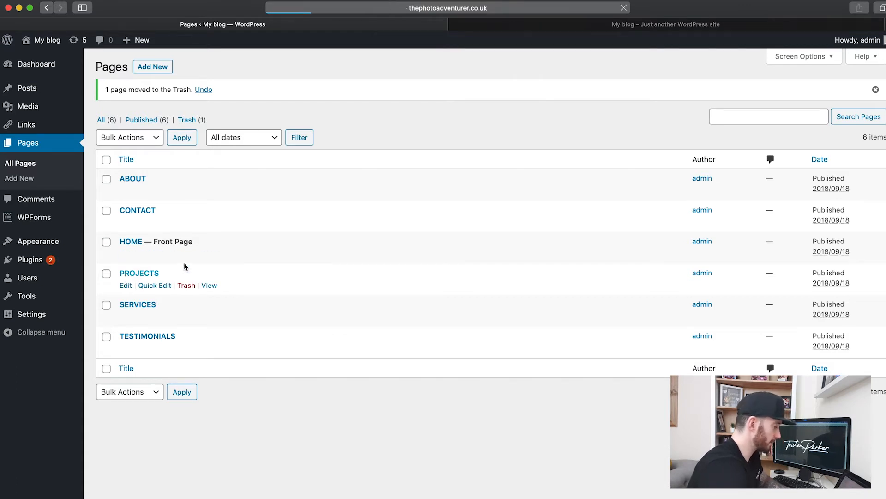
- Look through the PROJECTS page content, selecting the Living Room photos and heading
scroll(489, 135, down, 5)
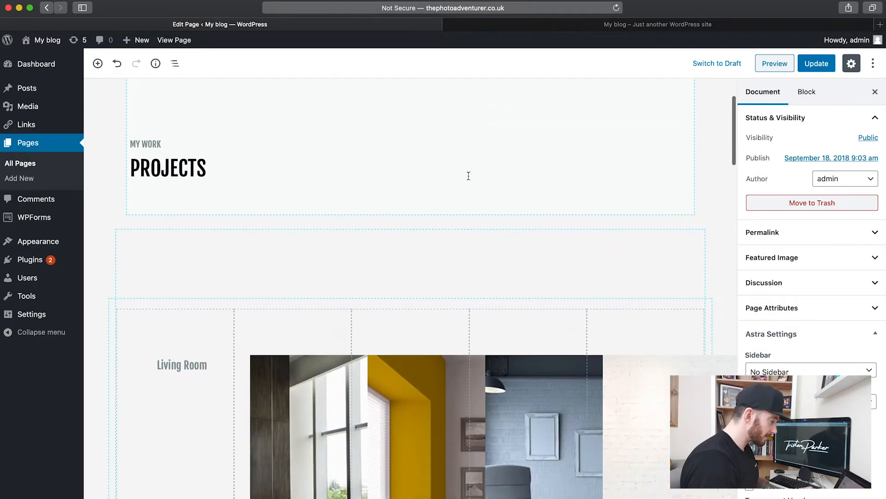
scroll(464, 184, down, 9)
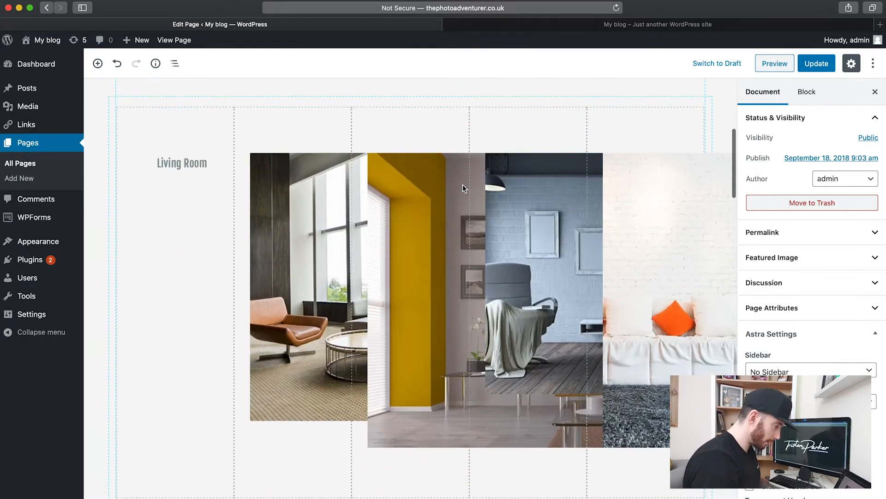
scroll(462, 184, down, 15)
scroll(463, 188, down, 5)
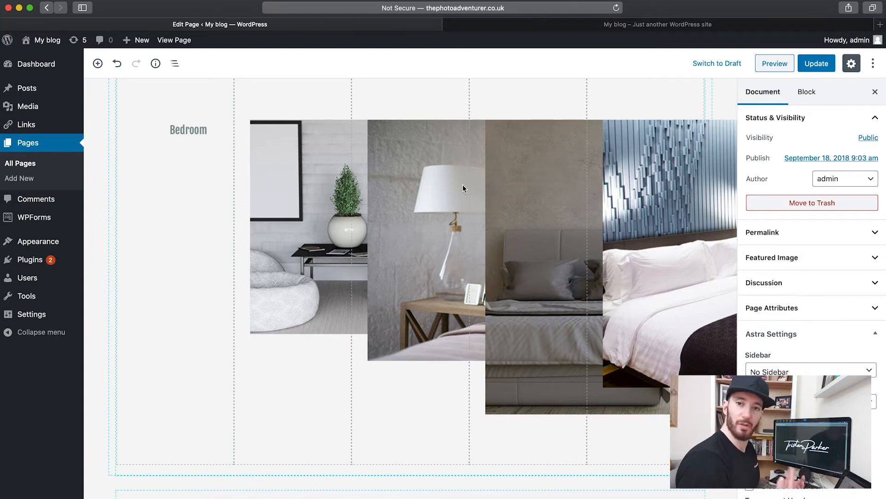
scroll(463, 189, down, 6)
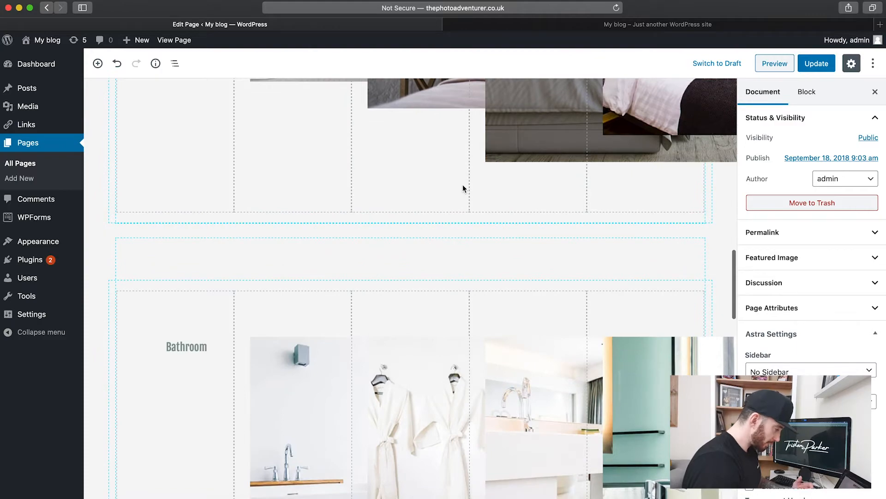
scroll(464, 188, down, 4)
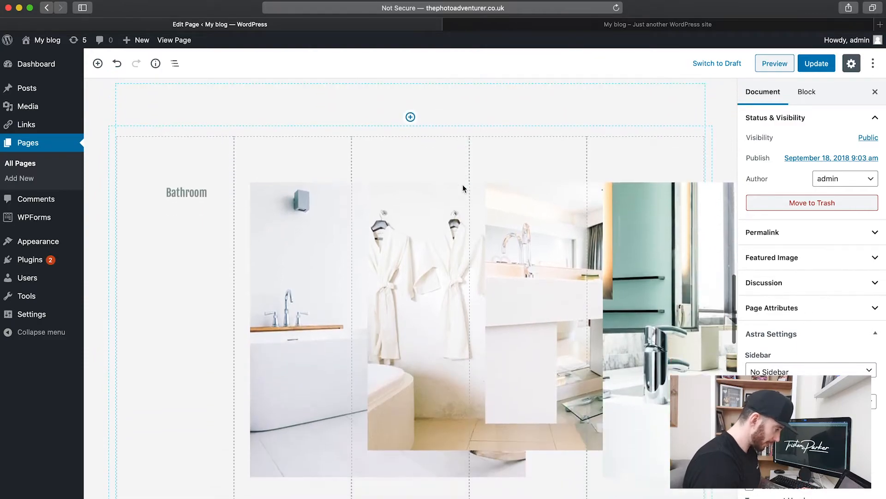
scroll(463, 184, up, 10)
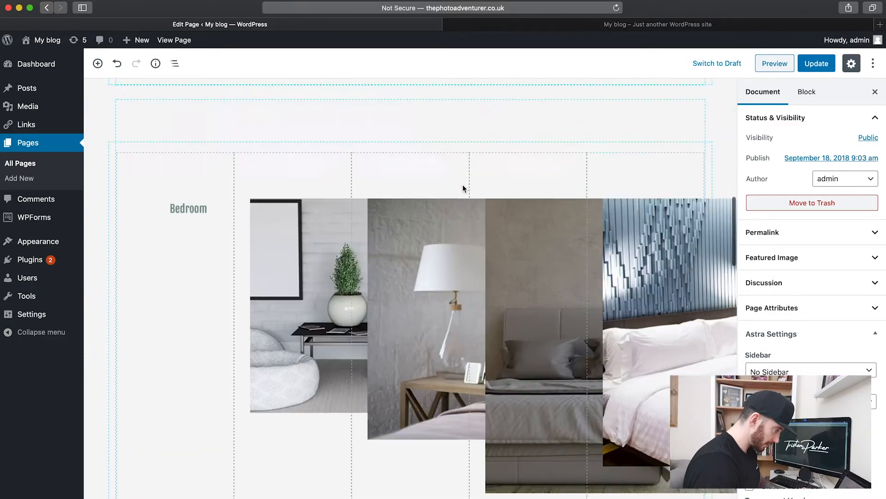
scroll(463, 184, up, 8)
click(331, 190)
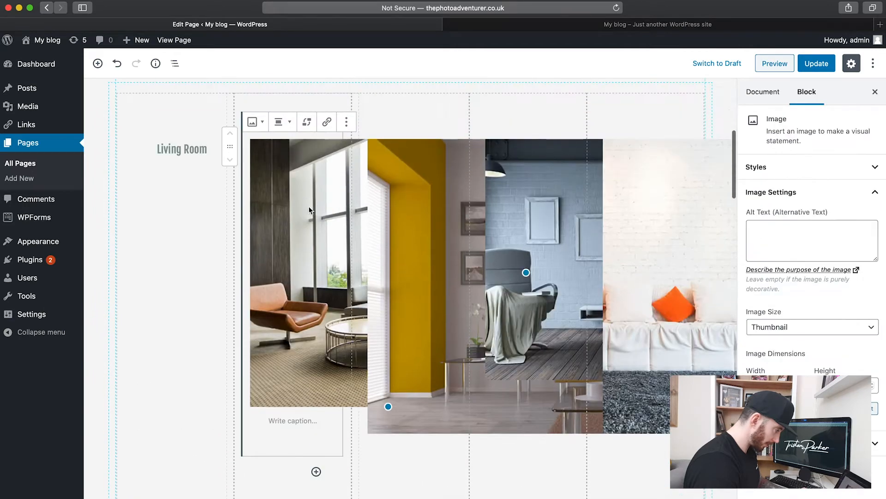
click(407, 205)
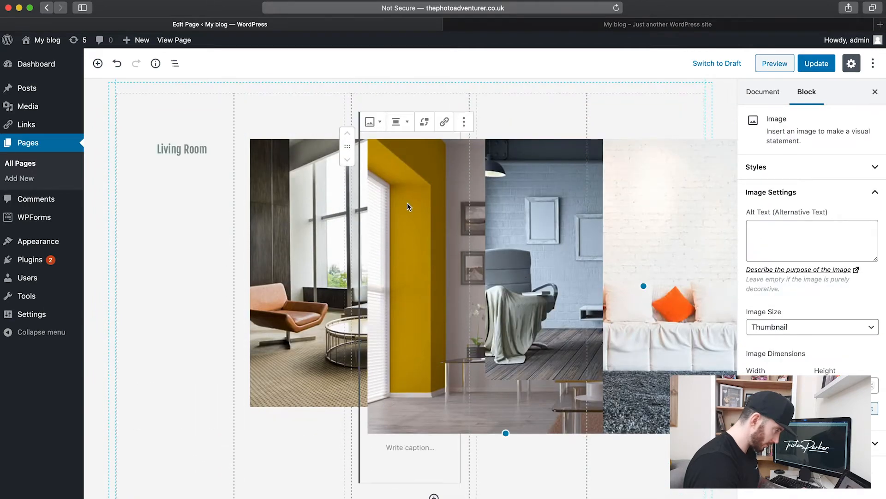
click(524, 211)
click(661, 213)
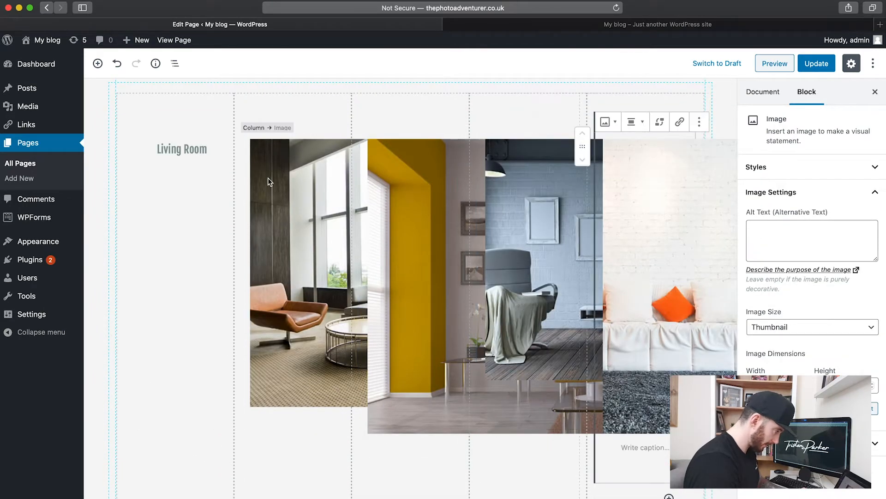
click(187, 150)
scroll(186, 150, up, 8)
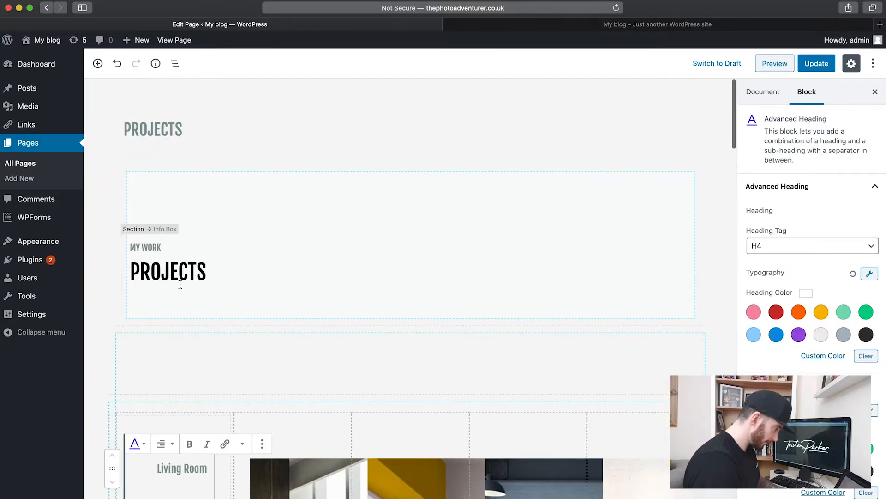
- Change the Info Box heading from PROJECTS to 'Places'
click(177, 281)
drag(209, 270, 122, 267)
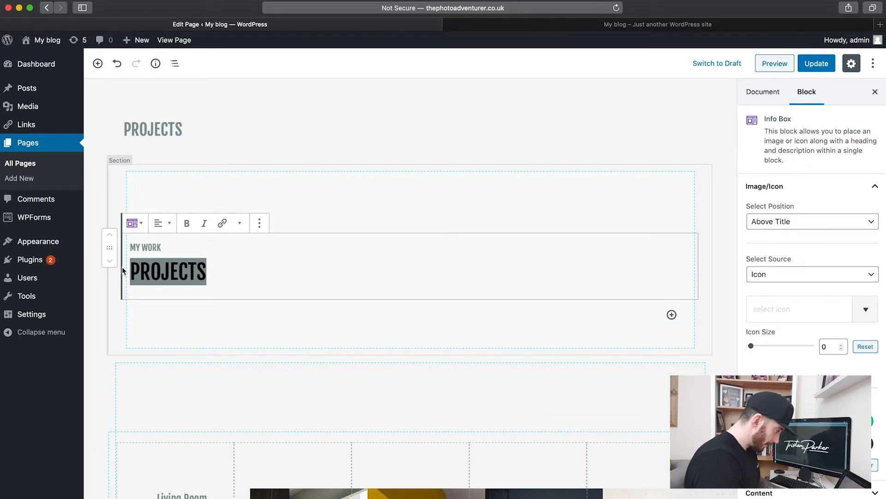
text(Places)
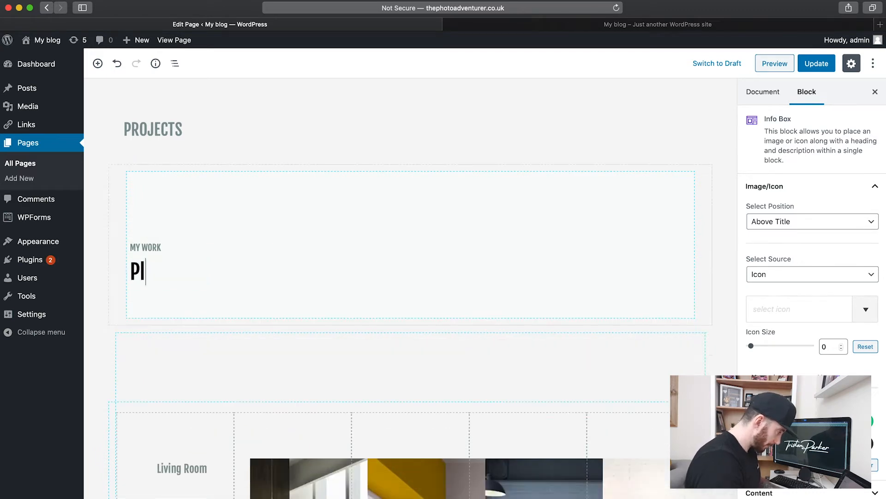
key(BackSpace)
key(BackSpace)
key(BackSpace)
key(BackSpace)
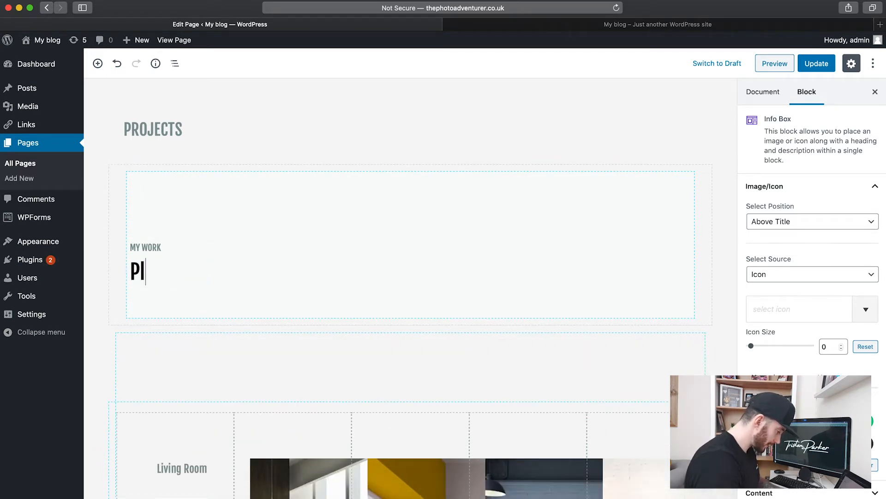
text(laces)
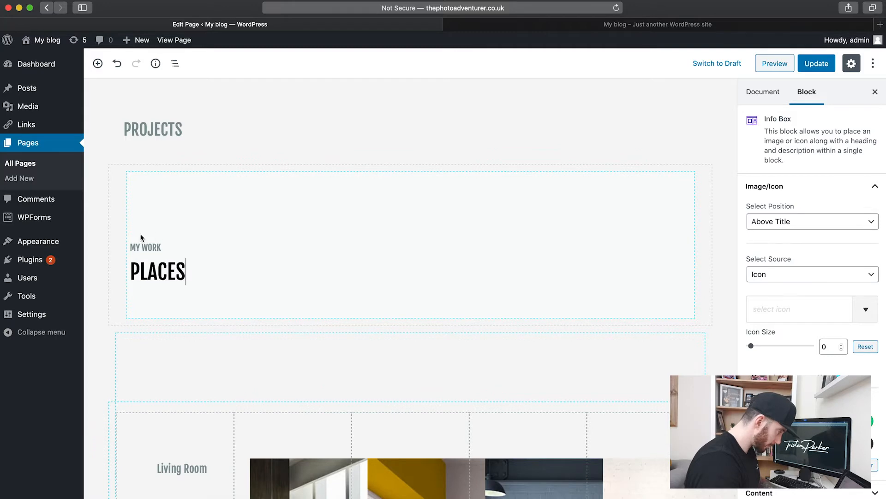
- Rename the page title to 'Places', update the page, and expand the Permalink slug settings
click(153, 128)
drag(181, 133, 123, 134)
text(Places)
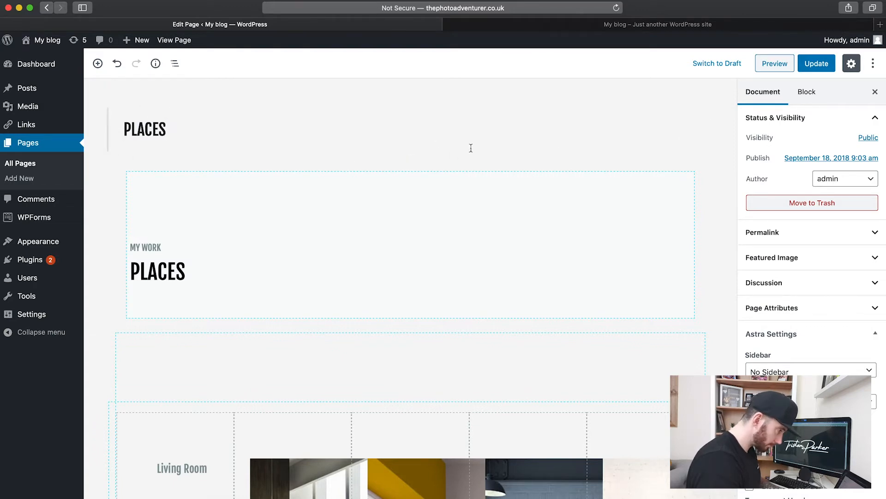
click(812, 66)
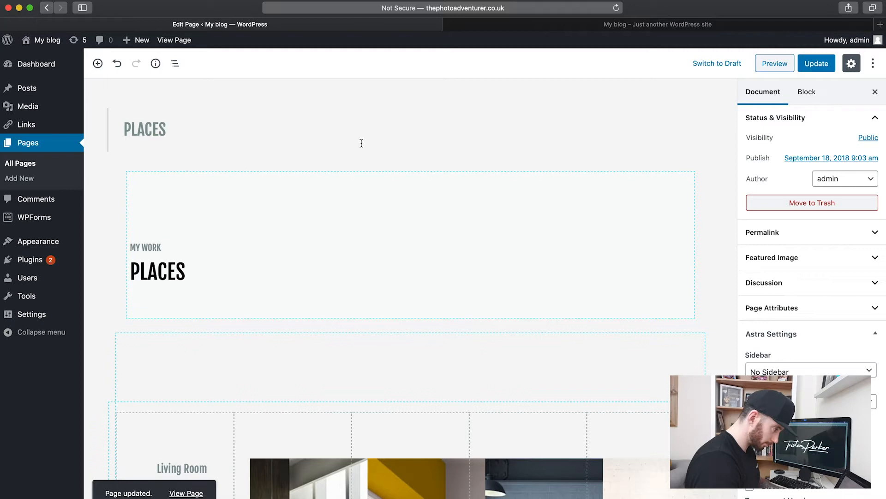
click(875, 233)
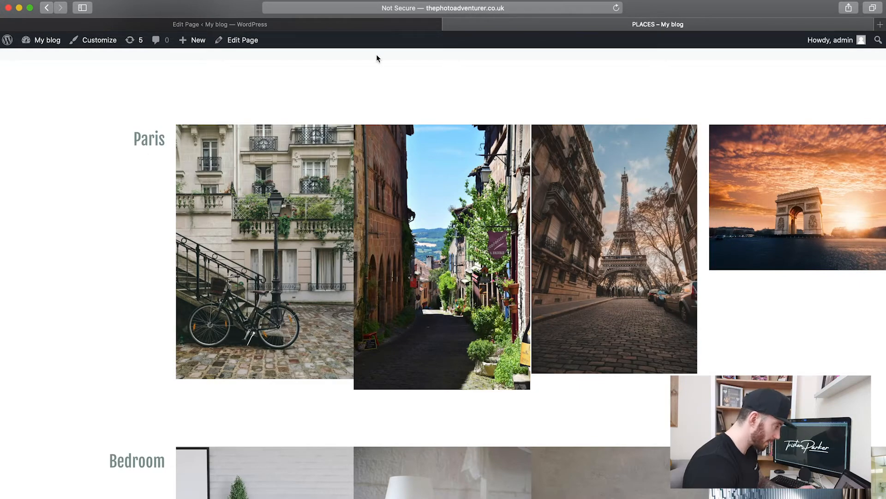
- Drag the Eiffel Tower photo's bottom handle down to make it taller and reload the live PLACES page
click(316, 25)
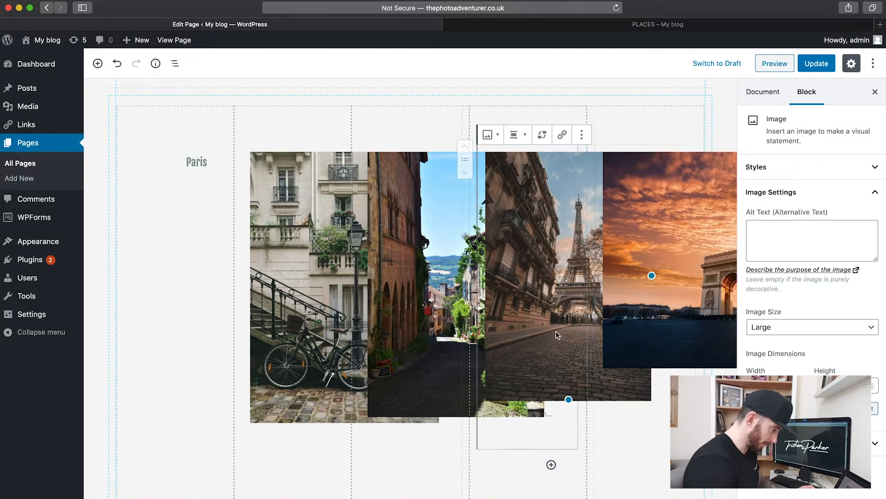
drag(569, 399, 575, 418)
click(663, 25)
key(super+r)
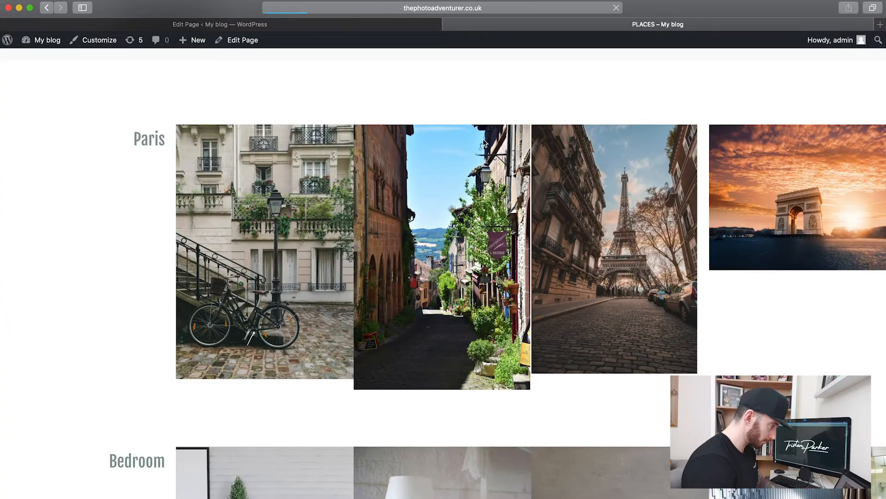
- Check the taller photo on the live page, then select the Paris column in the editor
scroll(486, 142, down, 2)
scroll(485, 142, up, 3)
scroll(485, 141, down, 5)
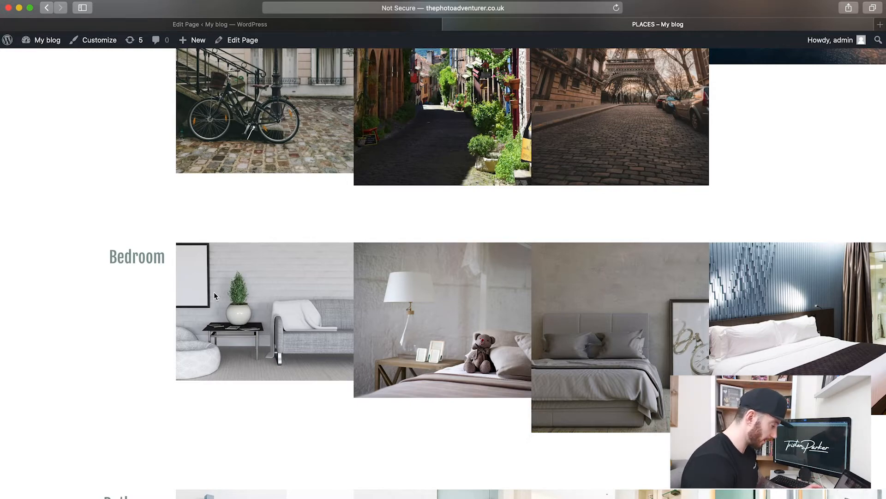
scroll(215, 293, down, 4)
scroll(214, 293, down, 6)
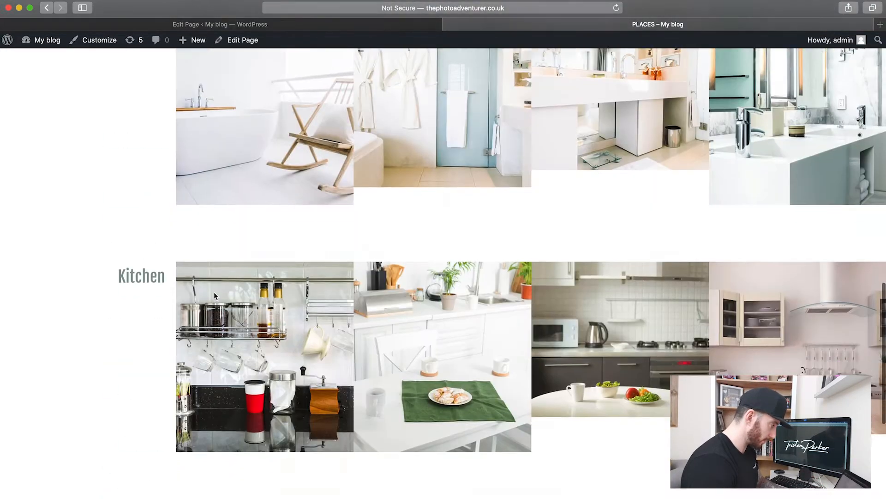
scroll(215, 292, up, 7)
click(205, 24)
click(193, 121)
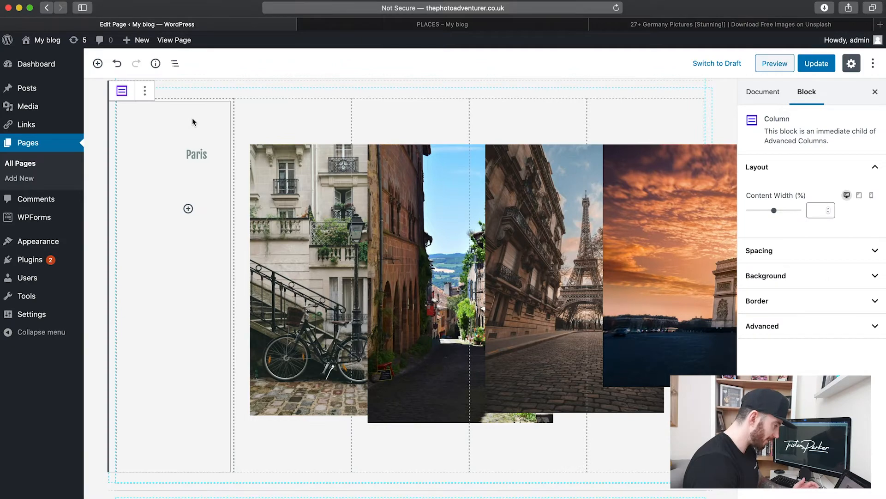
scroll(192, 122, down, 8)
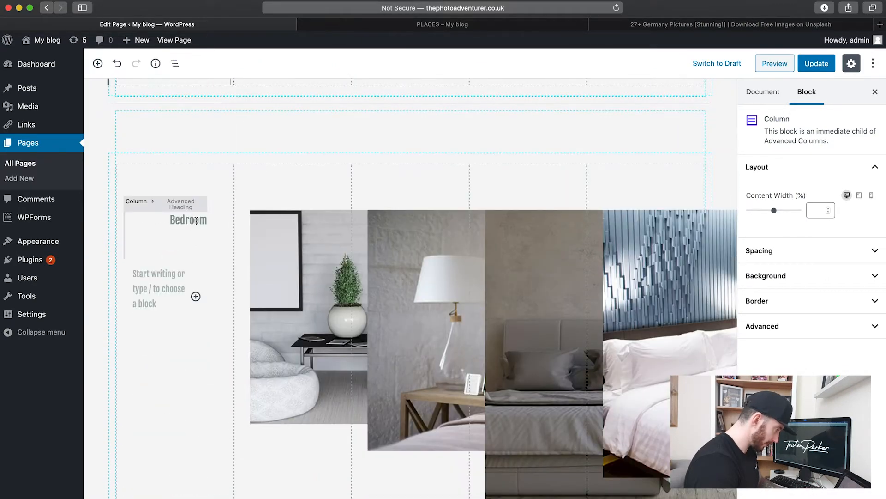
- Replace the first two Bedroom images with the Berlin and river Germany photos, enlarging both
click(195, 221)
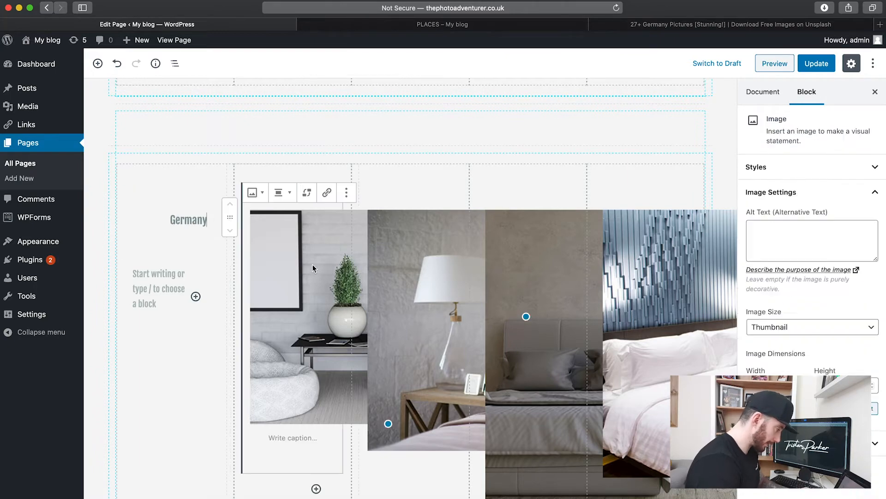
click(294, 335)
double_click(357, 84)
double_click(370, 73)
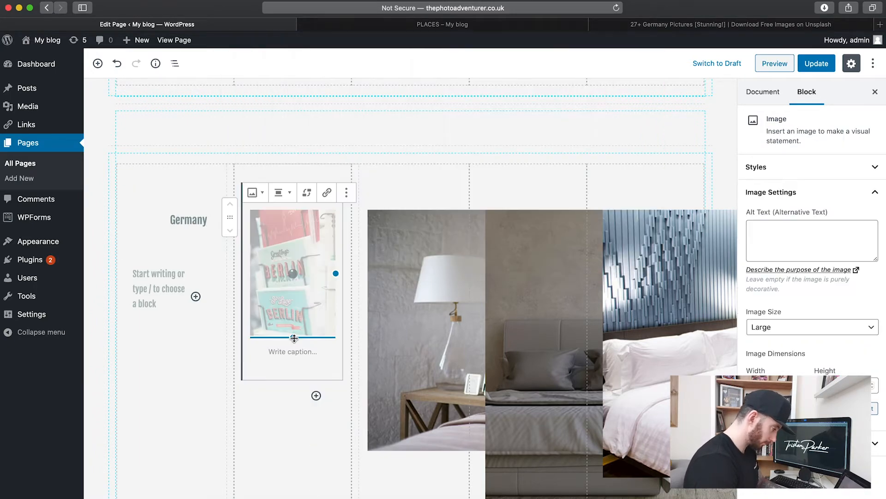
drag(299, 481, 300, 493)
scroll(305, 461, down, 1)
click(413, 279)
click(424, 150)
click(408, 297)
click(398, 82)
click(628, 262)
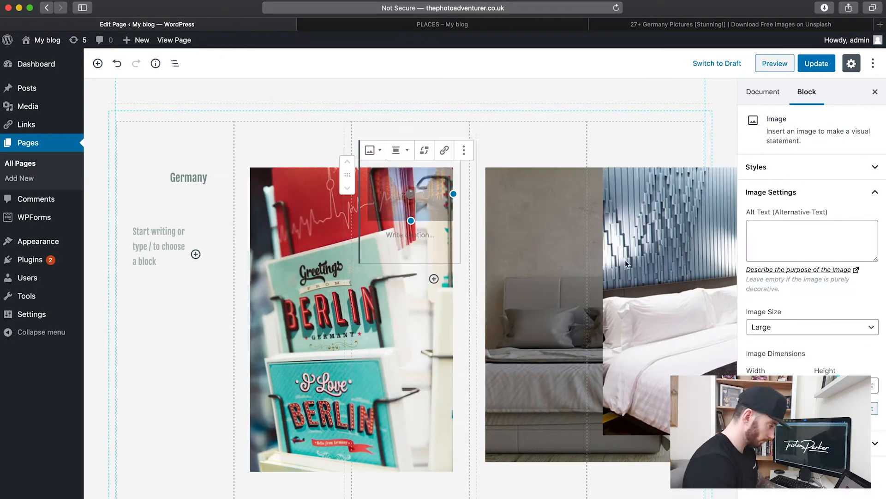
drag(413, 221, 414, 332)
- Replace the last two images with the night city and Brandenburg Gate photos and update the page
click(521, 384)
click(542, 150)
click(532, 302)
click(359, 72)
click(356, 93)
click(630, 261)
drag(529, 224, 530, 353)
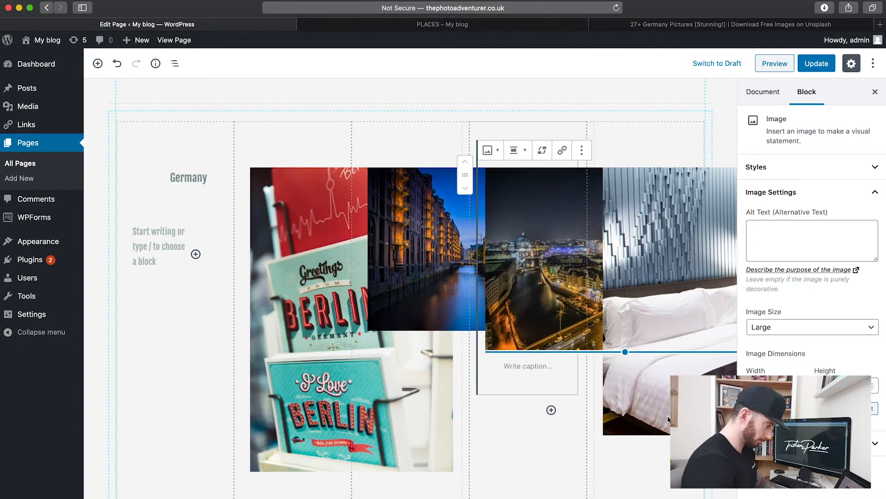
click(640, 386)
click(661, 150)
click(645, 299)
click(369, 103)
click(621, 261)
click(817, 65)
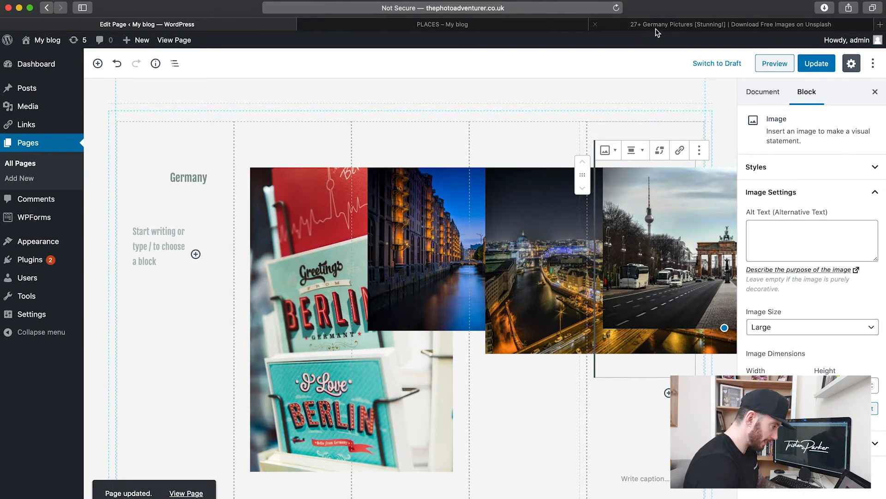
click(554, 26)
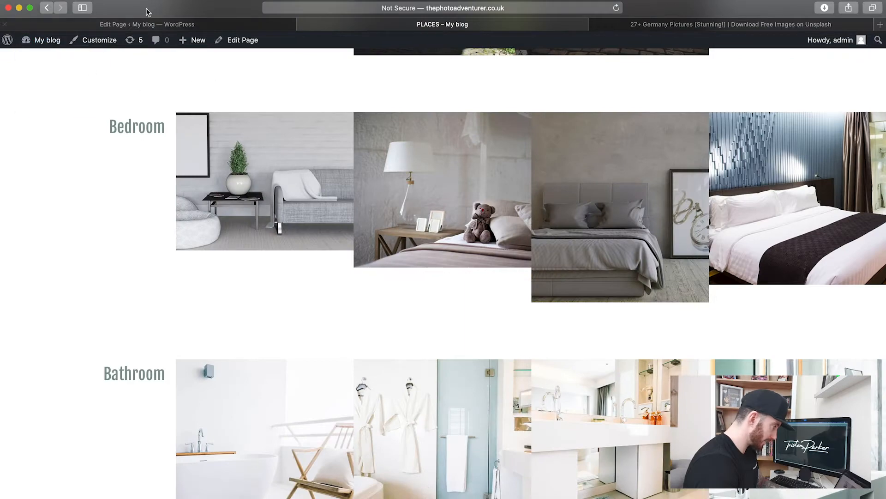
- Reload the live Places page, scroll past the new Germany gallery, and return to the editor
click(617, 8)
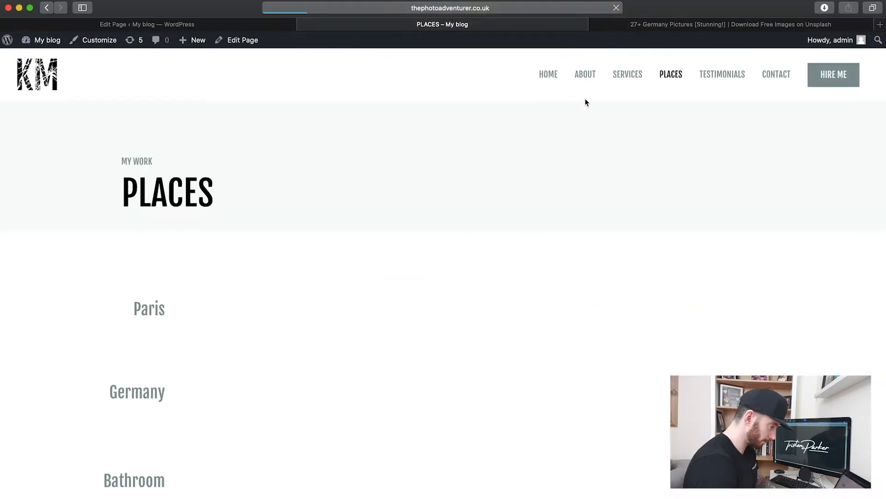
scroll(585, 102, down, 7)
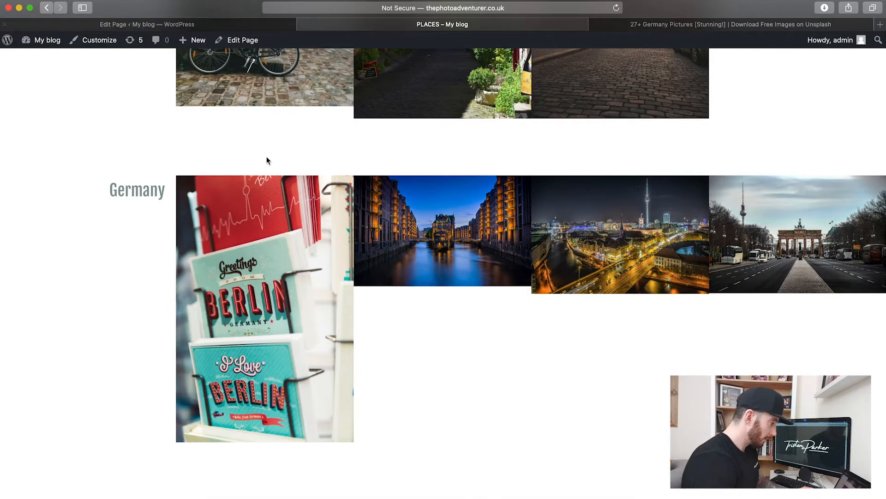
scroll(266, 160, down, 10)
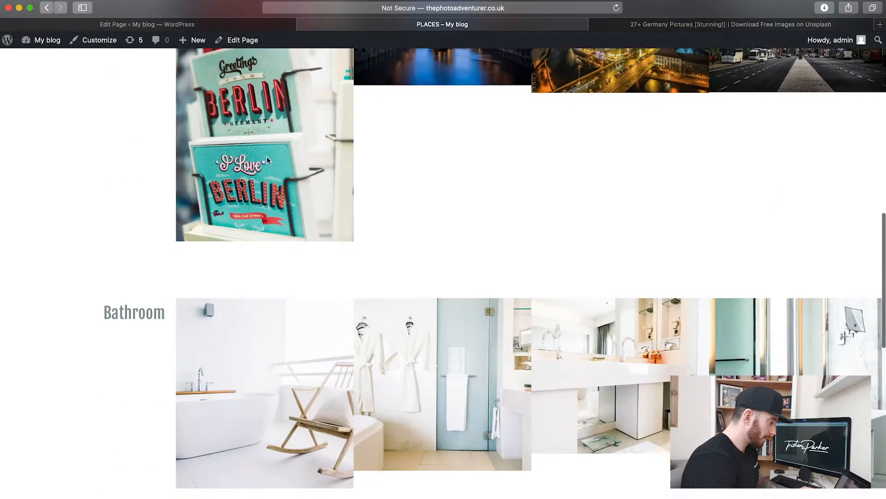
scroll(267, 160, up, 3)
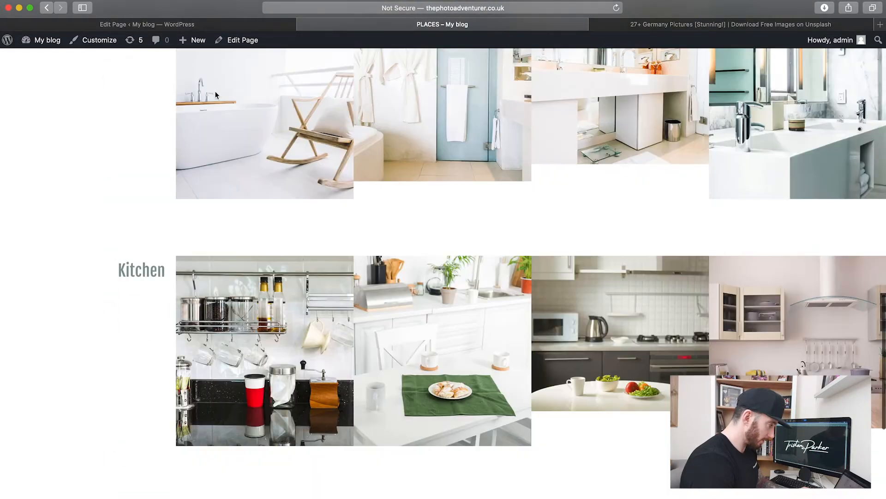
click(161, 25)
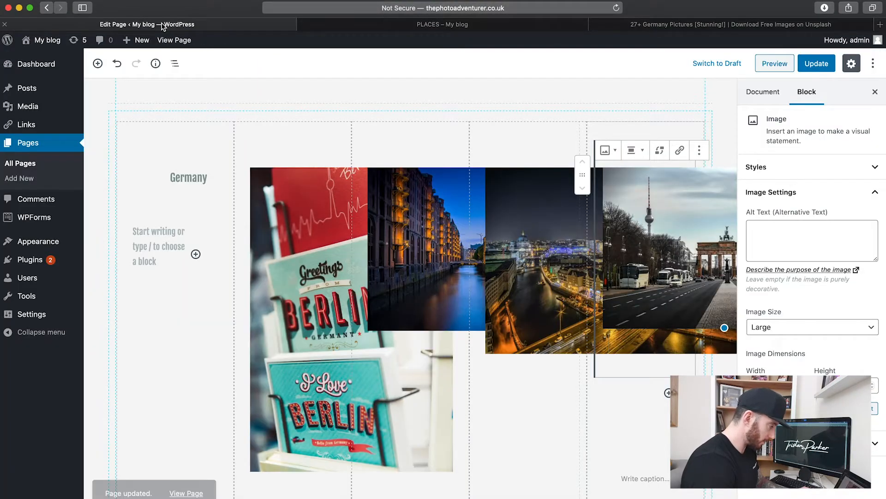
- Remove the Bathroom and Kitchen section blocks from the Places page
scroll(273, 141, down, 10)
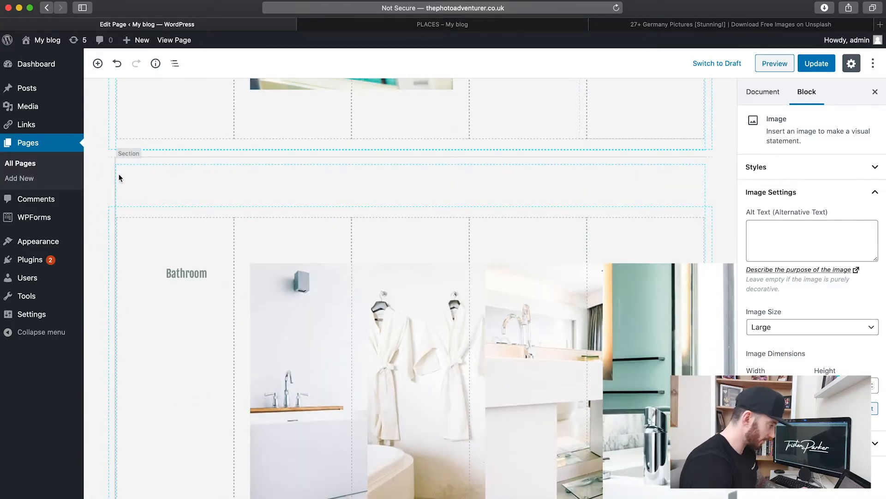
click(118, 174)
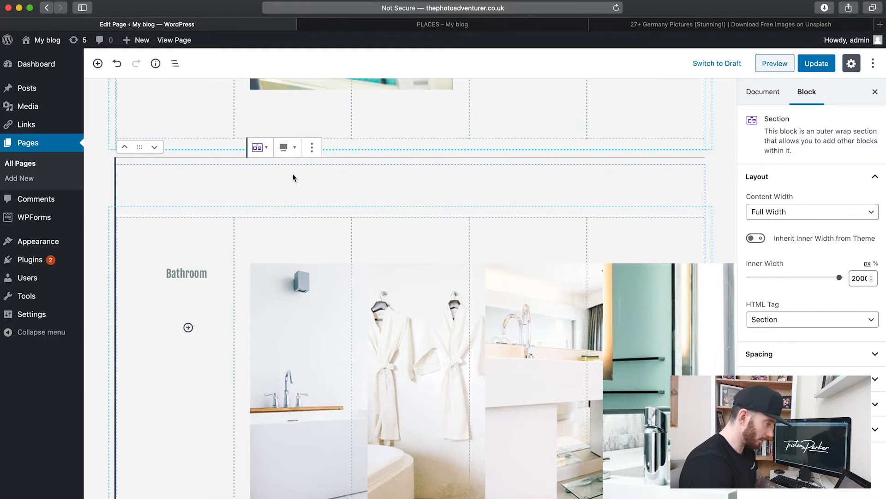
click(312, 148)
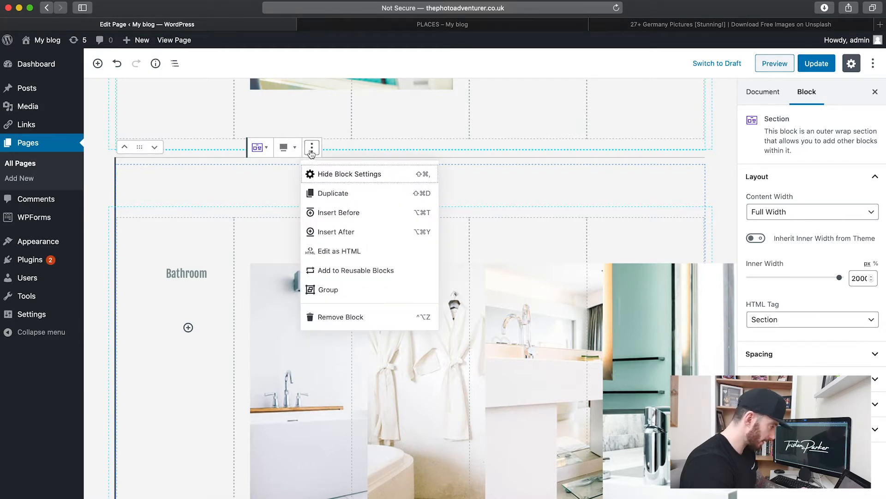
click(341, 317)
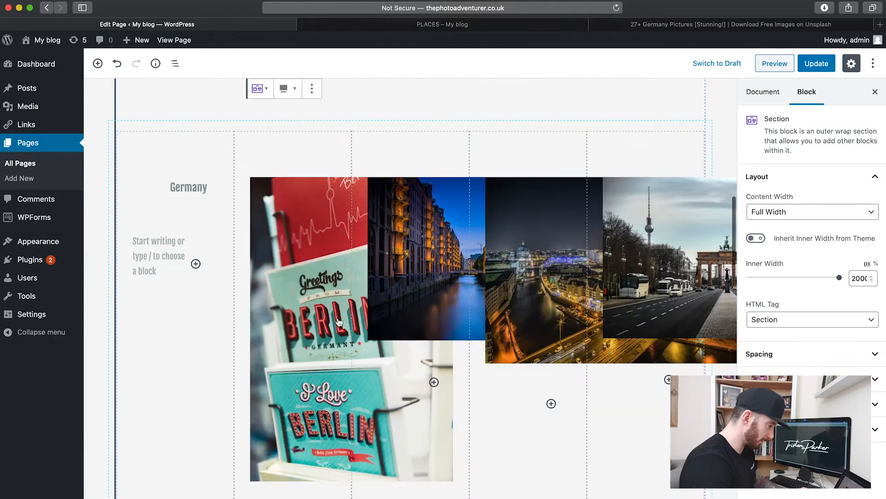
scroll(215, 225, down, 10)
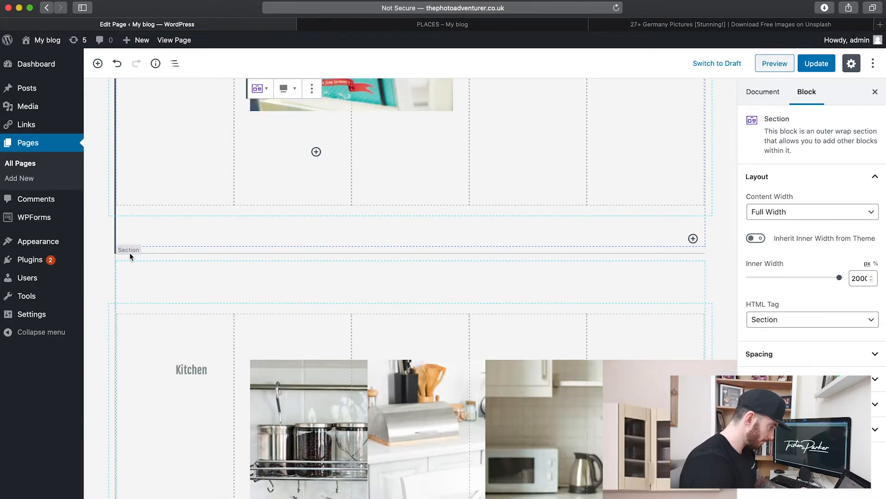
click(130, 254)
click(313, 170)
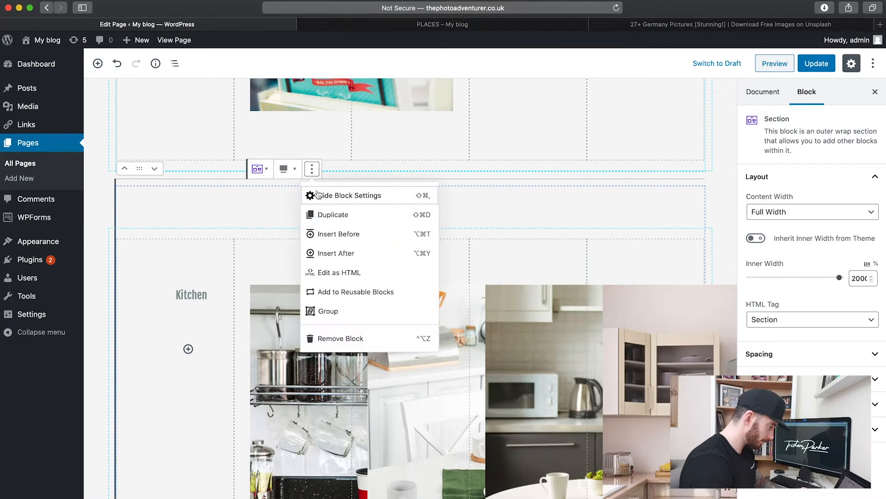
click(326, 340)
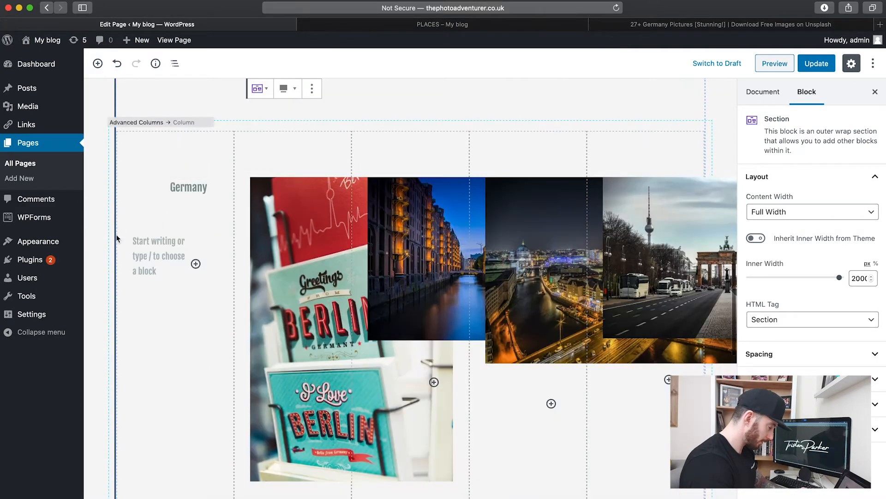
- Remove the Office section block and update the Places page
scroll(117, 238, down, 10)
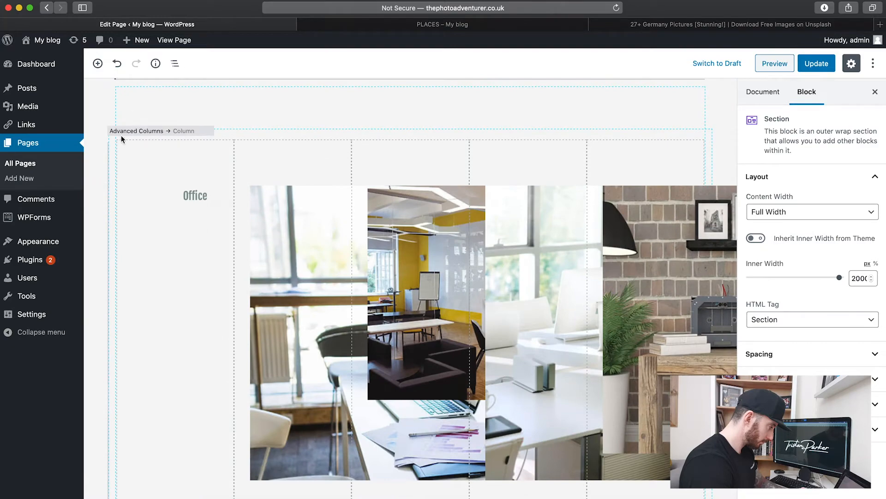
scroll(142, 95, up, 2)
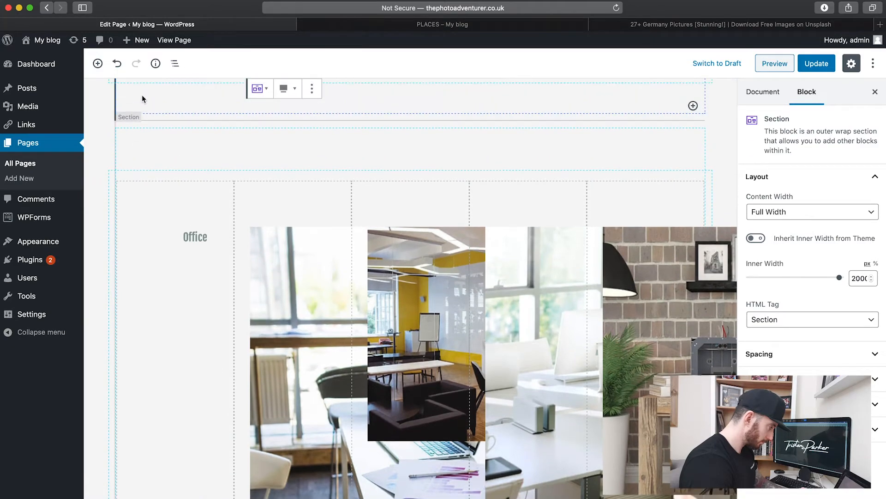
scroll(142, 95, up, 1)
click(133, 130)
scroll(205, 189, up, 4)
click(312, 145)
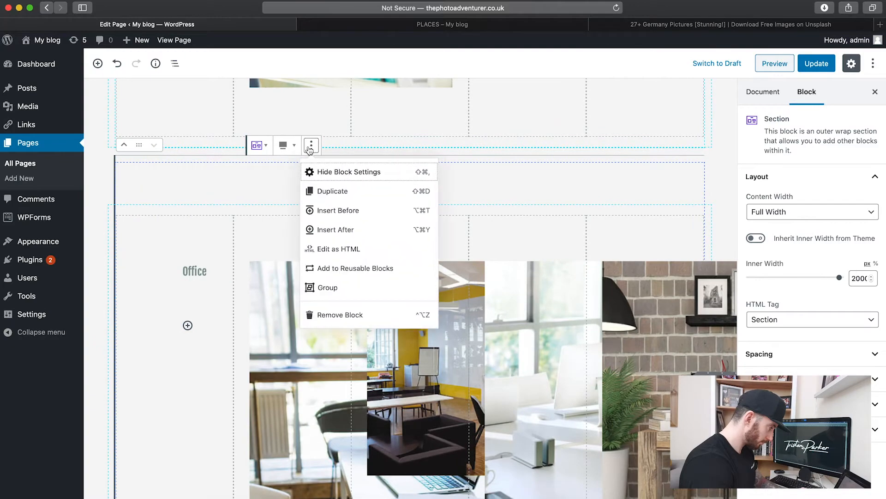
click(339, 315)
scroll(288, 266, down, 5)
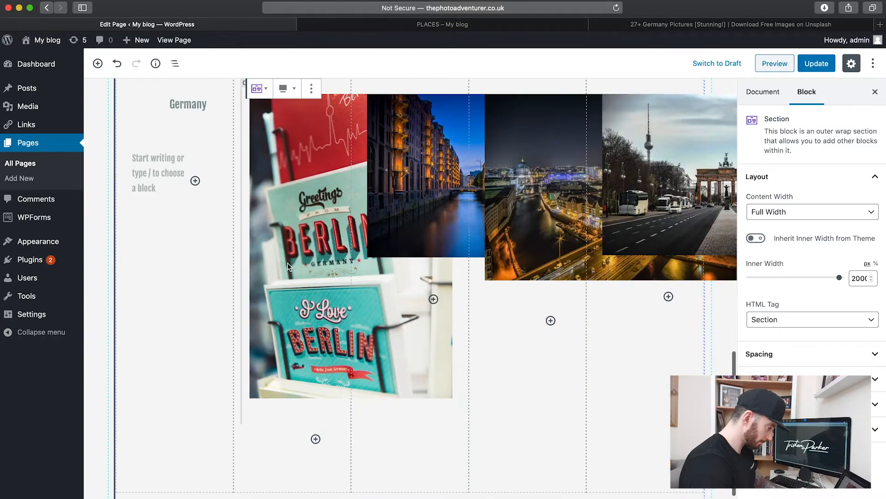
scroll(287, 266, up, 10)
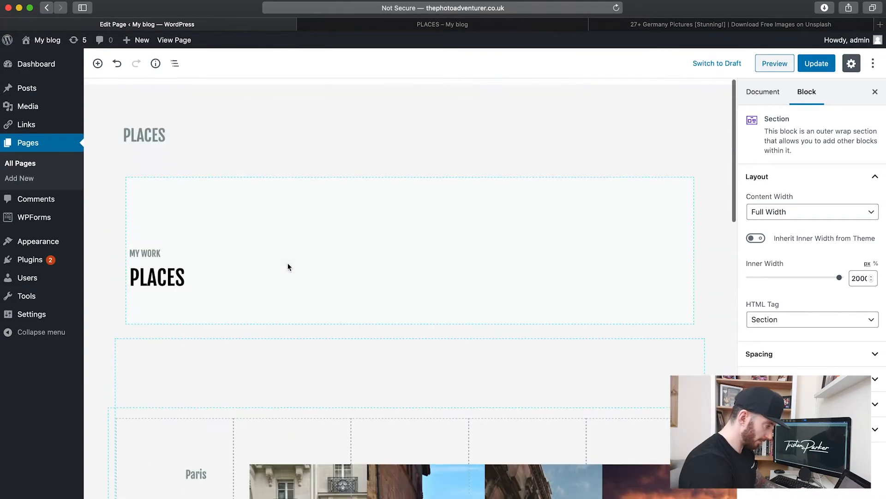
click(814, 63)
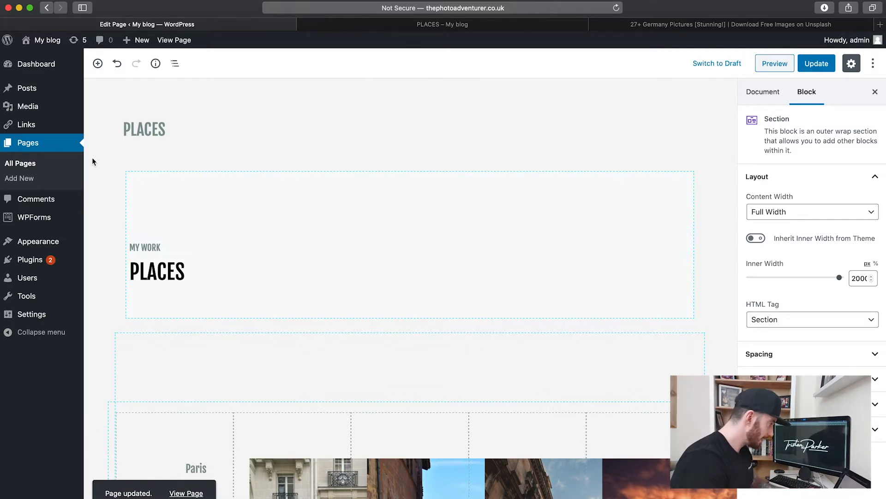
click(24, 148)
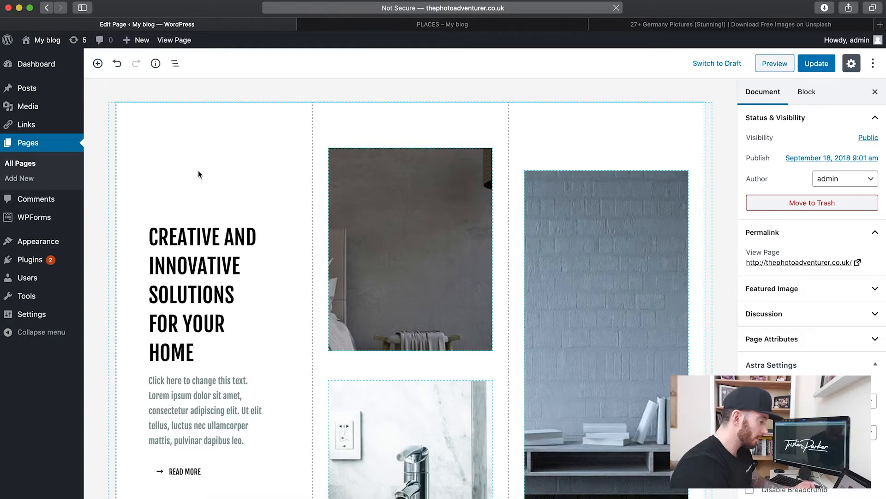
- Scroll through the home page's sections in the editor, then switch to the live Places page
scroll(198, 174, down, 2)
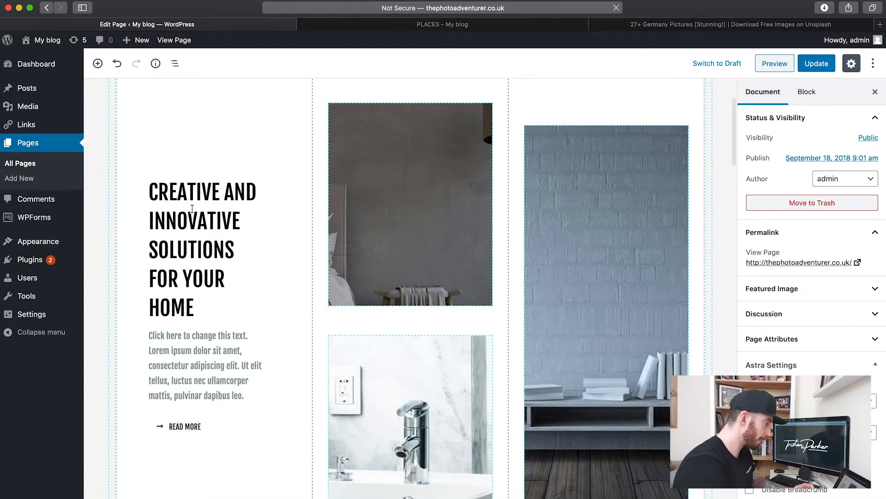
scroll(203, 215, down, 10)
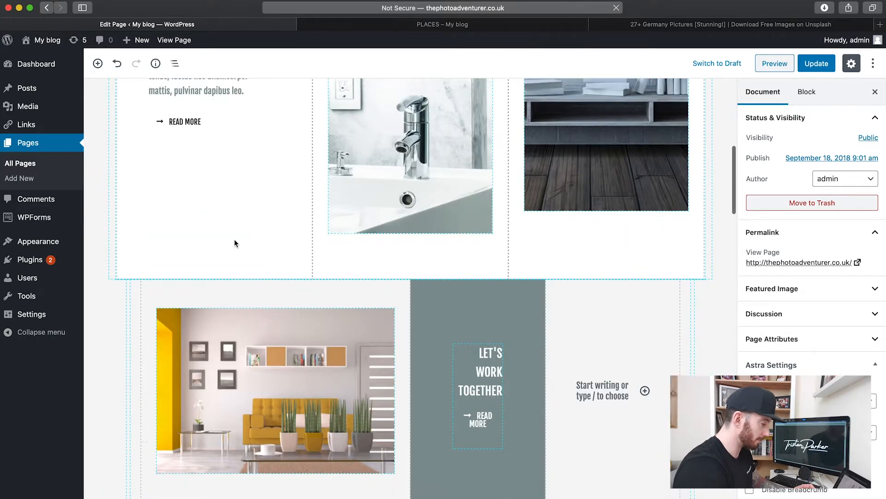
scroll(234, 239, up, 4)
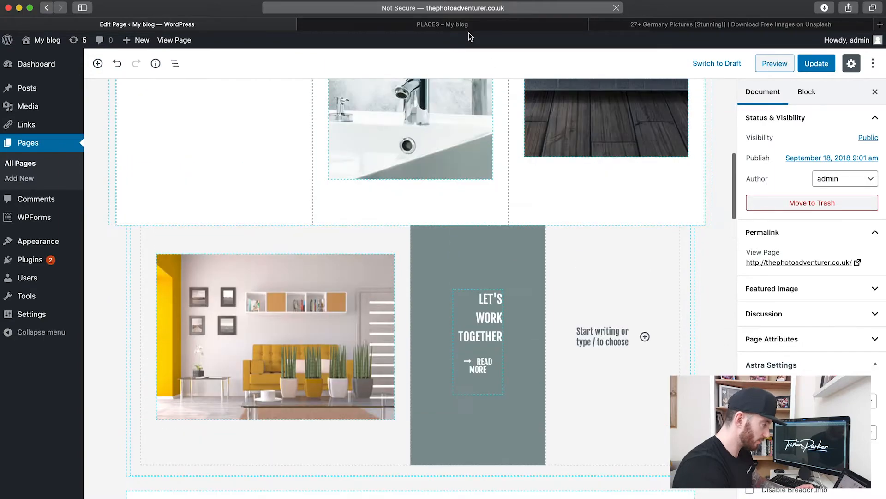
click(459, 24)
scroll(468, 187, up, 15)
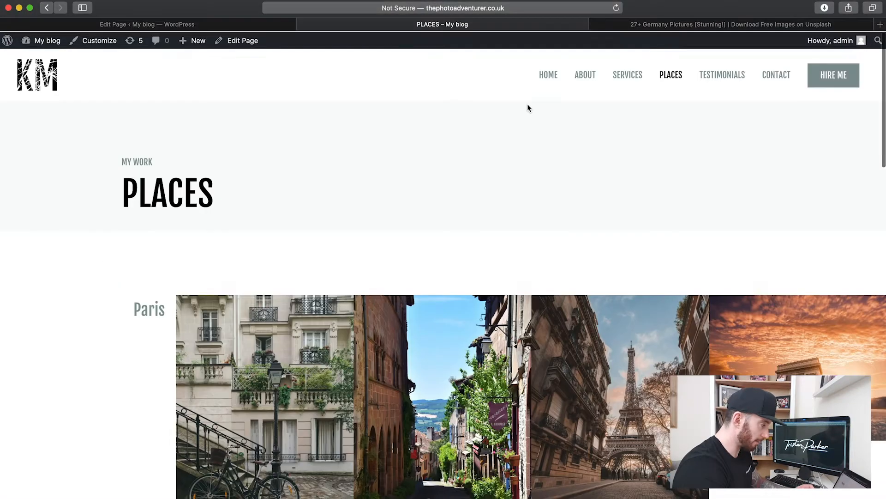
click(548, 74)
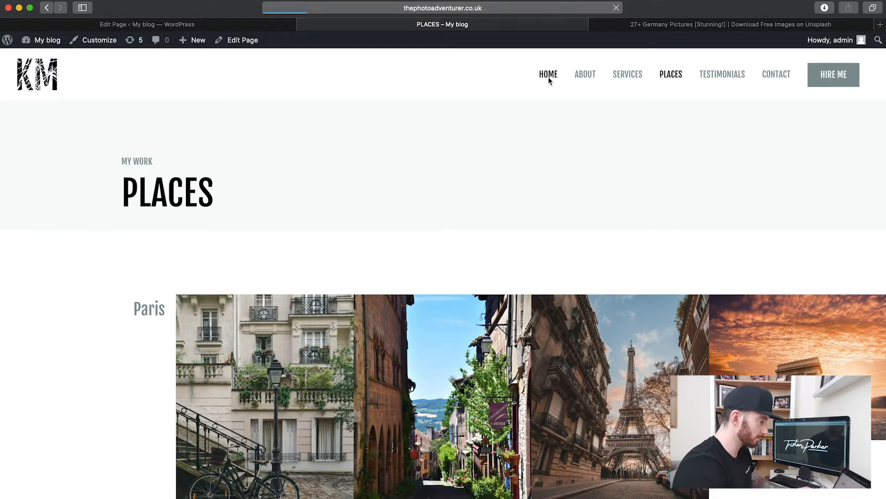
scroll(547, 77, down, 5)
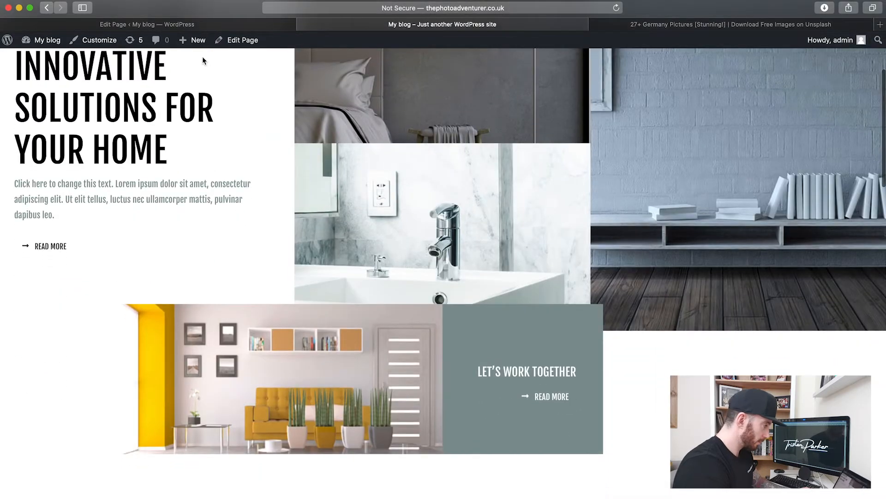
scroll(304, 71, up, 3)
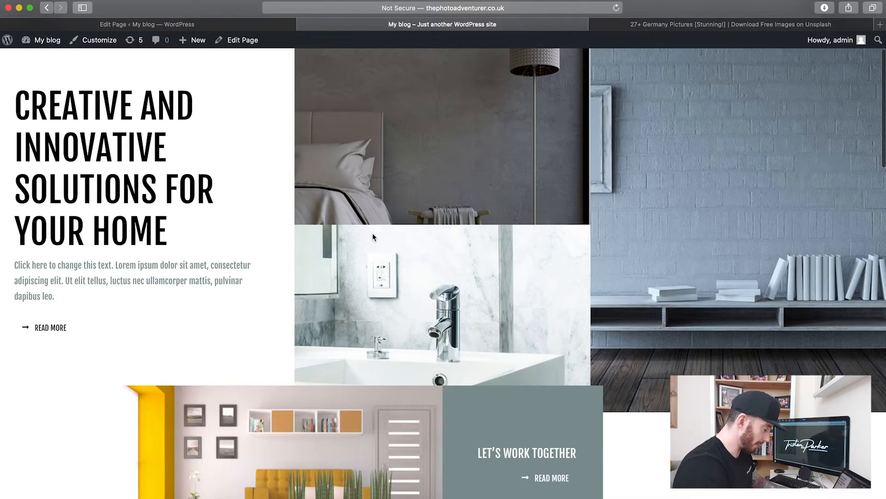
scroll(373, 237, down, 10)
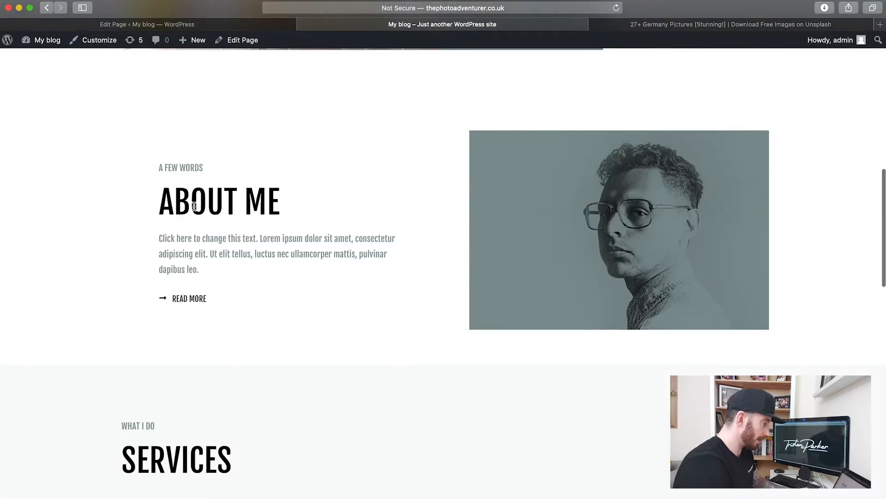
scroll(454, 245, down, 7)
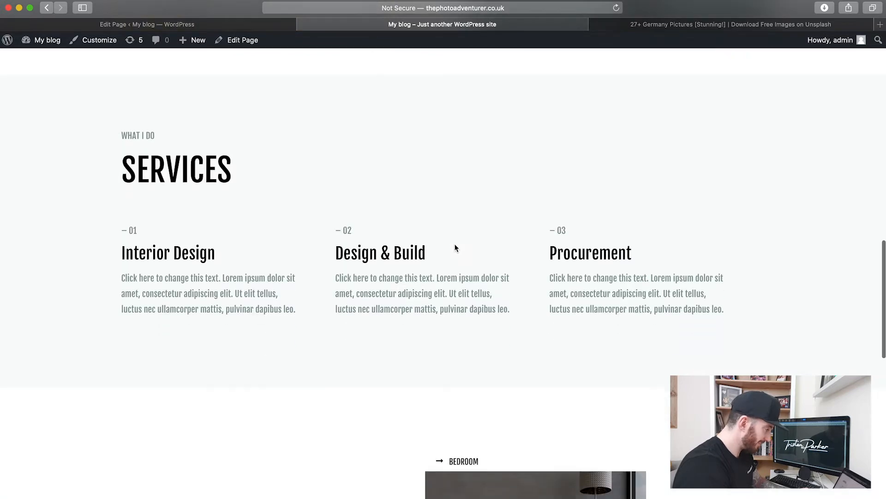
scroll(566, 206, down, 8)
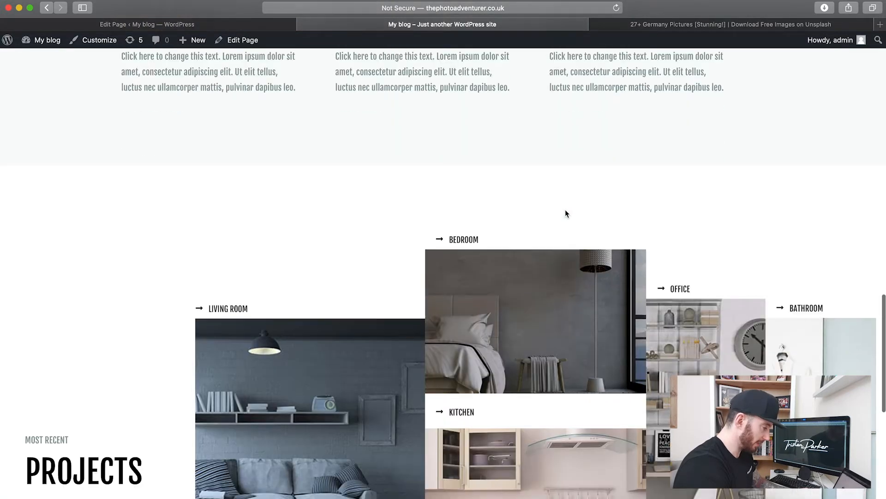
scroll(313, 208, down, 2)
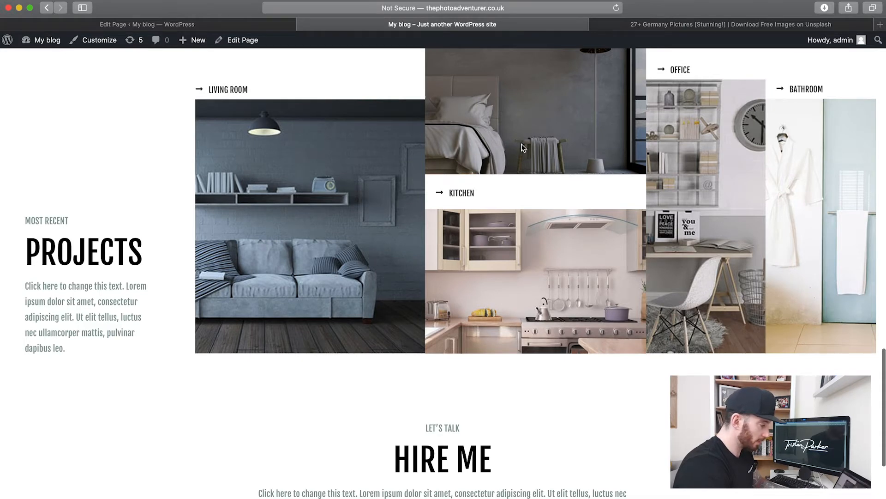
scroll(597, 122, up, 2)
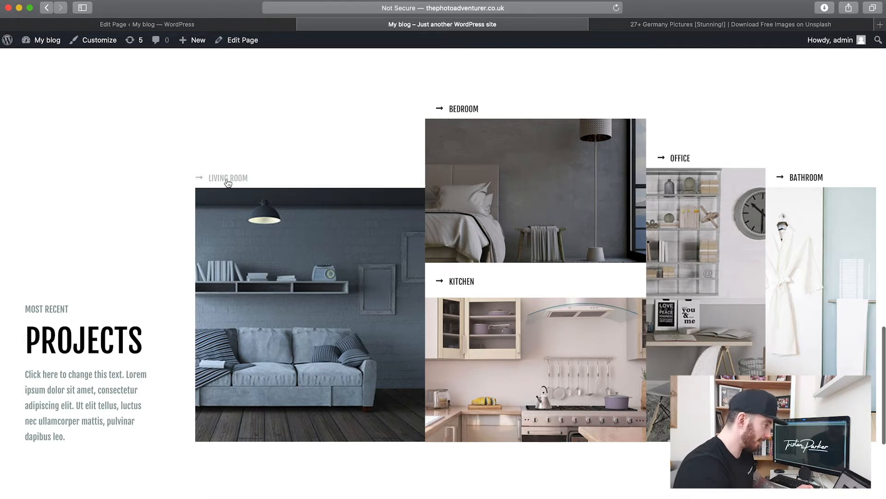
- Retype the home page's Info Box heading as 'Awesome travels and adventures with my camera'
click(202, 25)
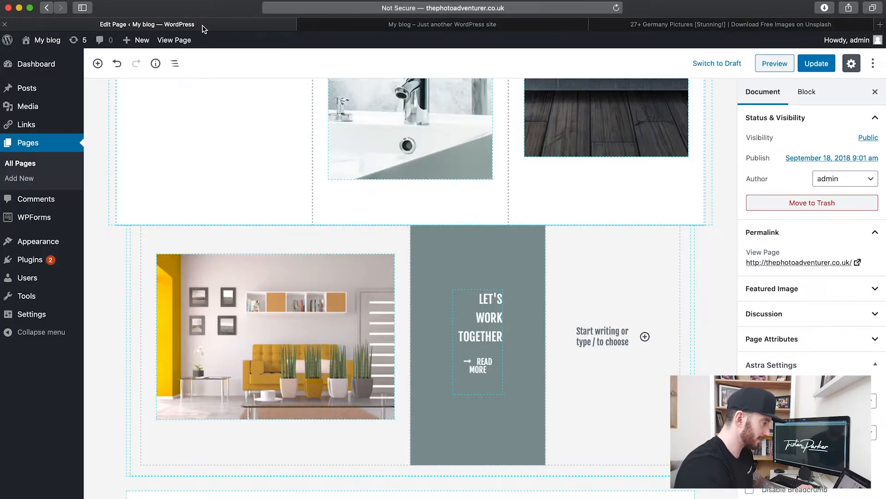
scroll(347, 113, up, 5)
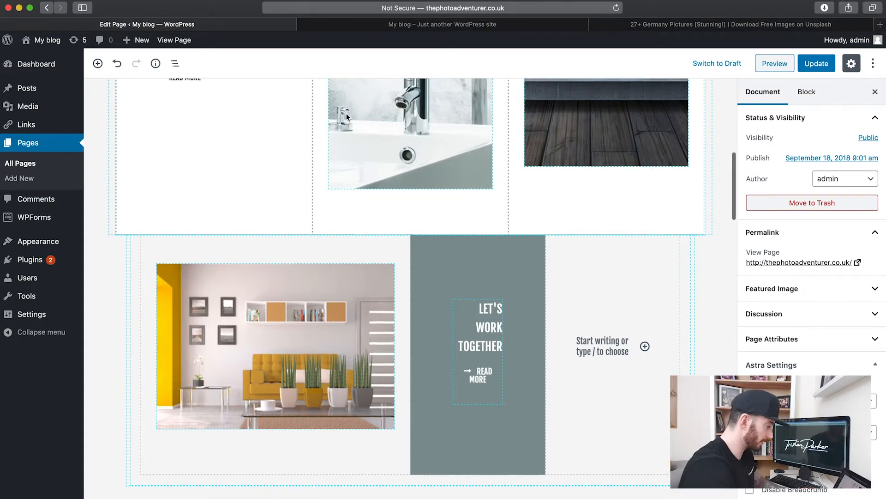
scroll(346, 113, up, 9)
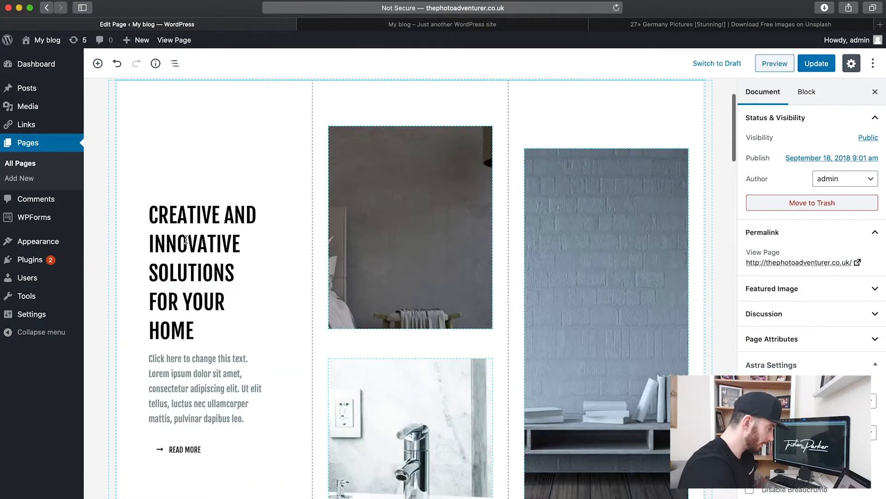
triple_click(149, 200)
text(Awesome travels and adv)
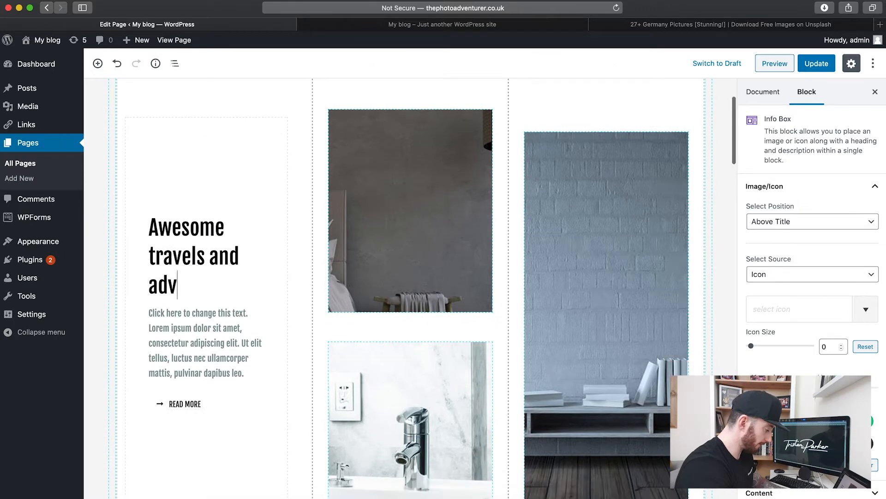
text(entures with my camera)
drag(244, 352, 146, 290)
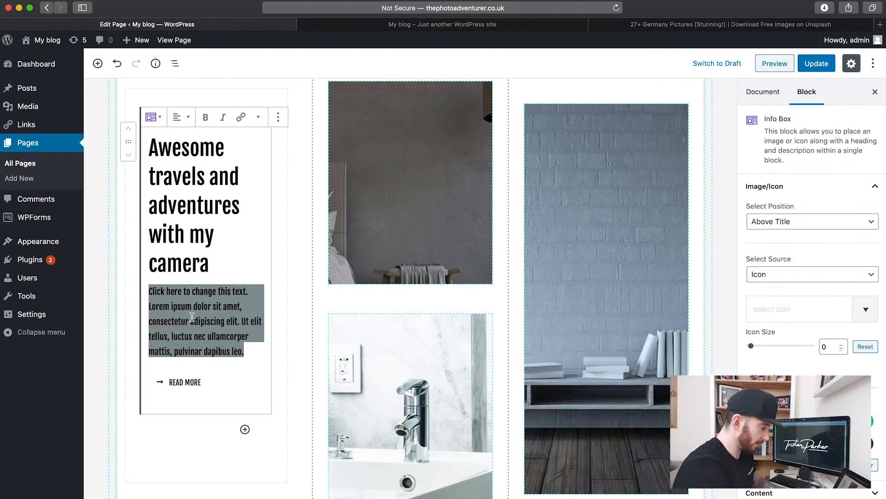
click(222, 355)
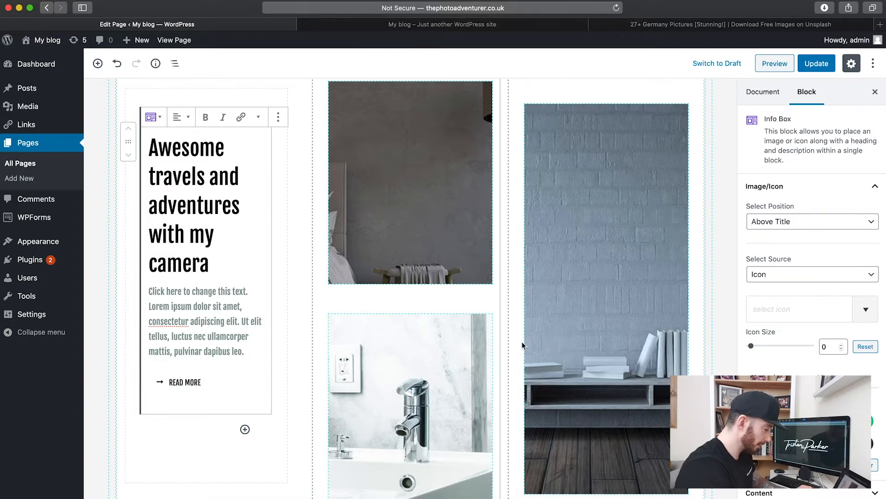
scroll(807, 317, down, 4)
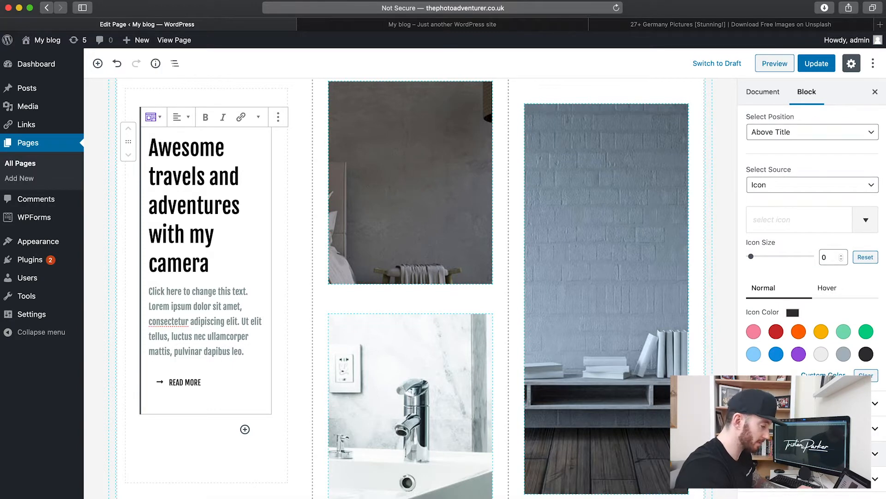
- Keep the Call To Action as a READ MORE button and set its link to /about
click(807, 453)
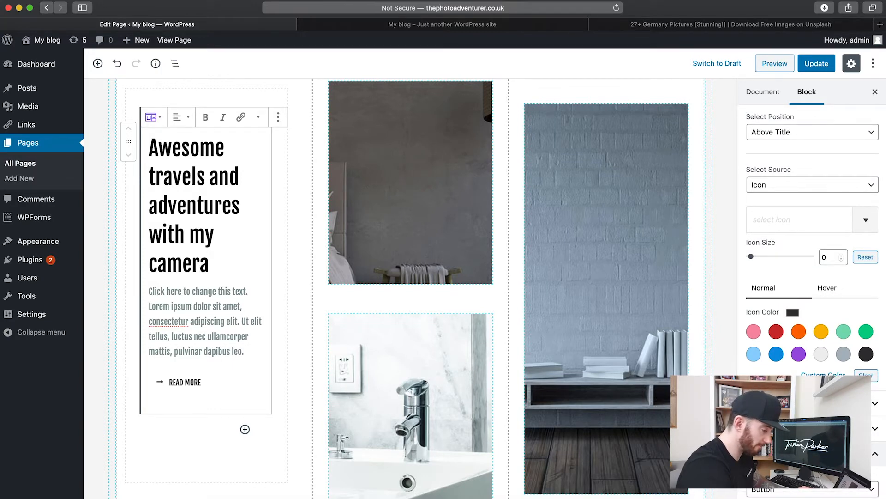
scroll(780, 350, down, 5)
scroll(780, 350, down, 1)
click(780, 317)
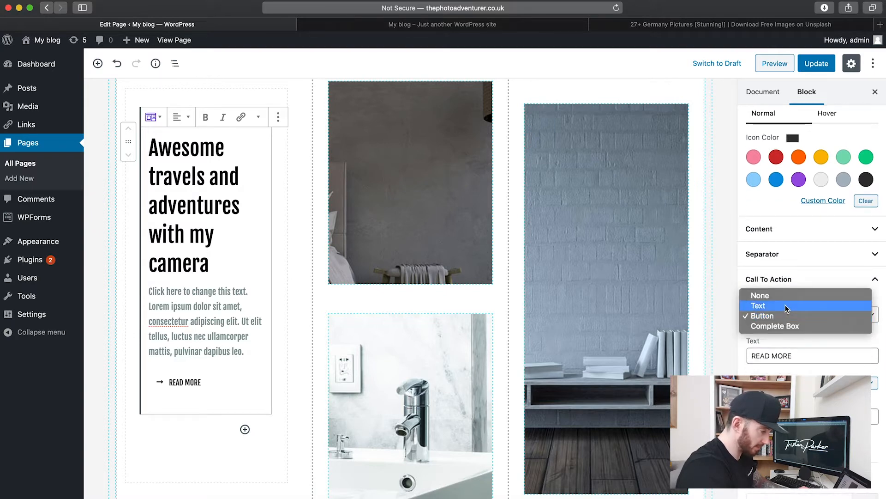
click(791, 344)
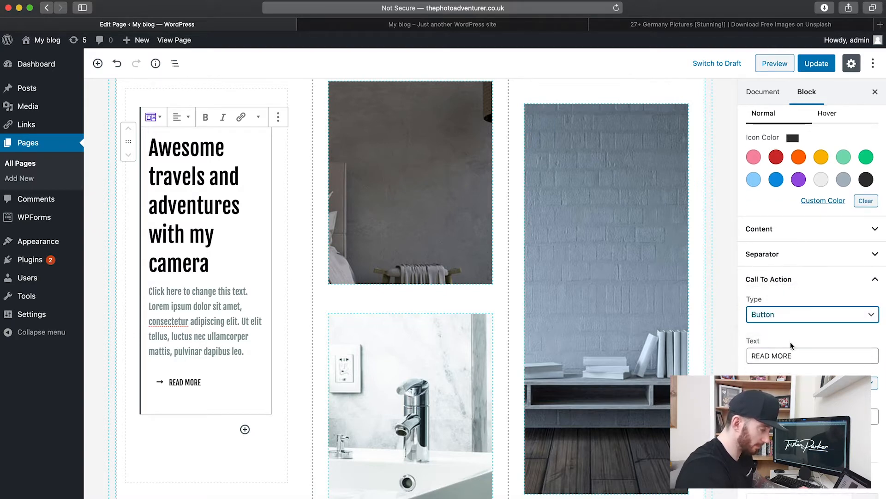
drag(801, 354, 721, 352)
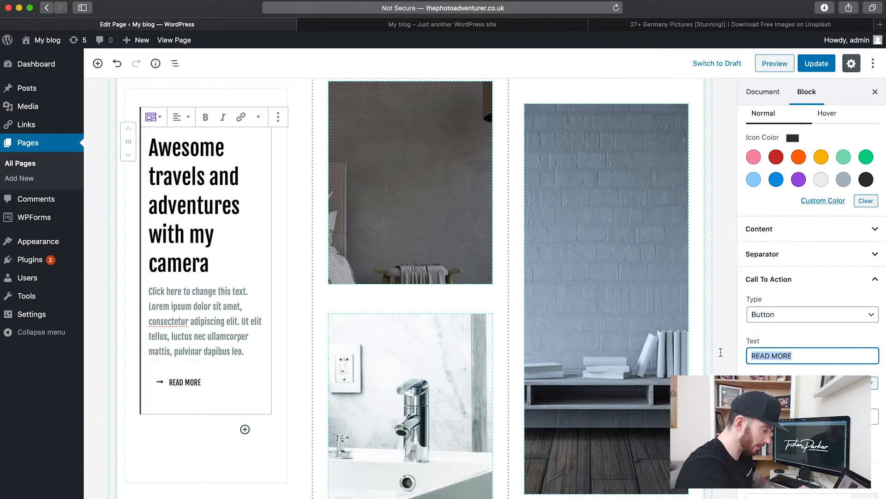
click(812, 355)
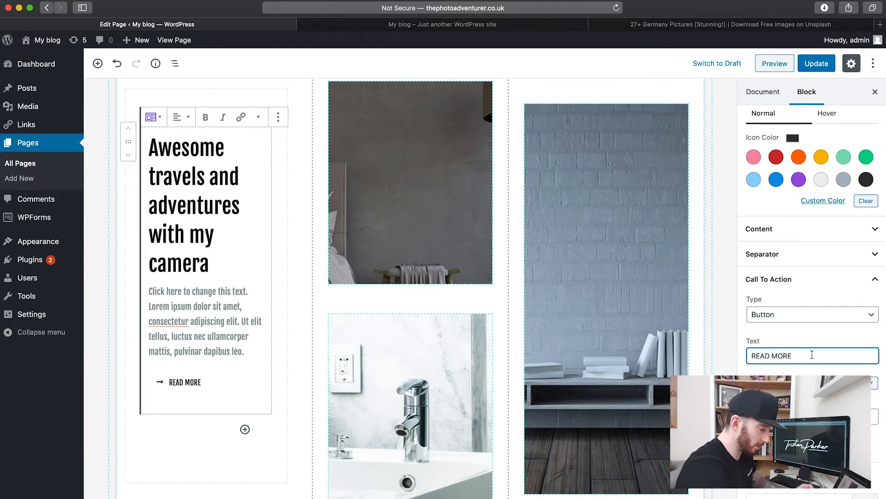
scroll(813, 355, down, 3)
click(771, 354)
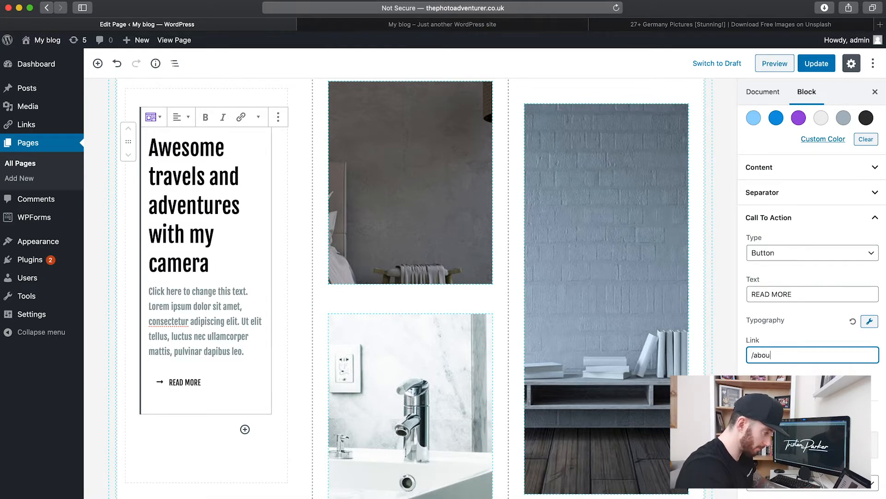
- Raise the button padding to 16 and update the home page
scroll(812, 277, down, 2)
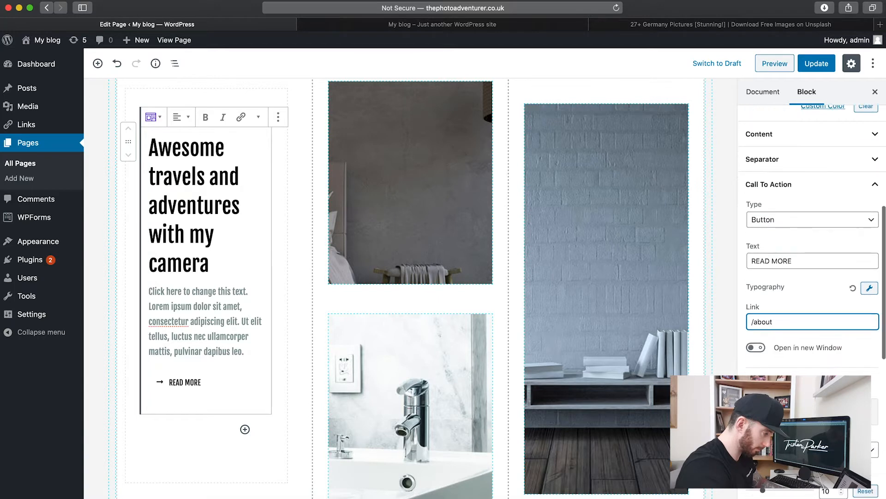
scroll(792, 352, down, 9)
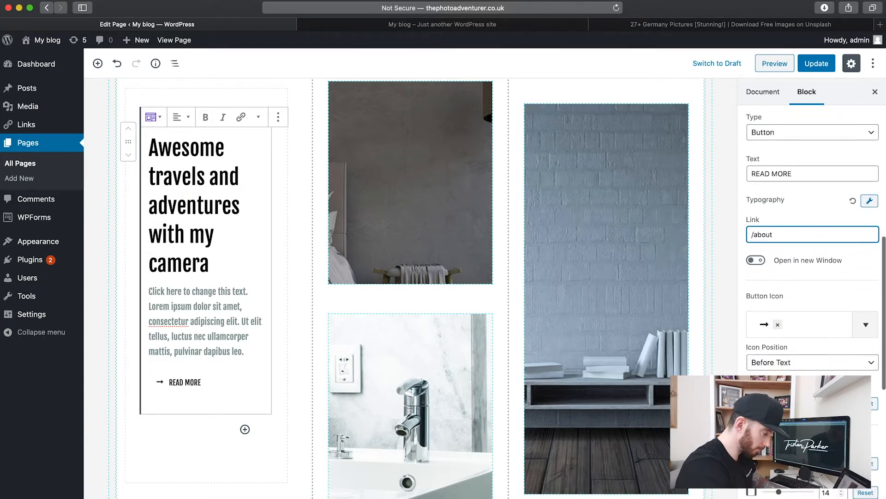
scroll(782, 271, down, 6)
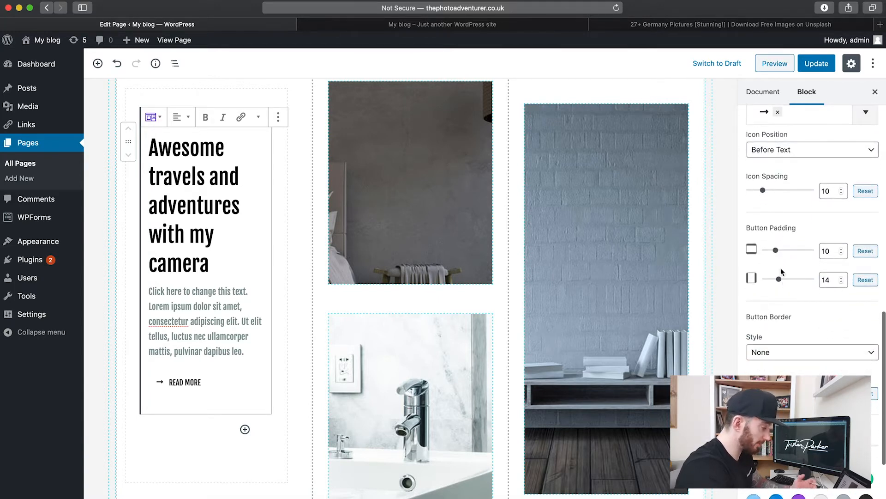
scroll(780, 268, up, 1)
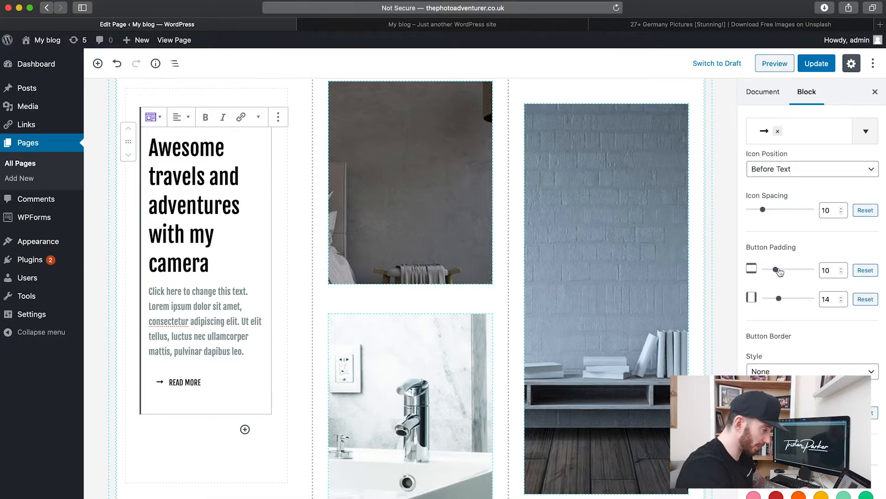
drag(775, 272, 781, 276)
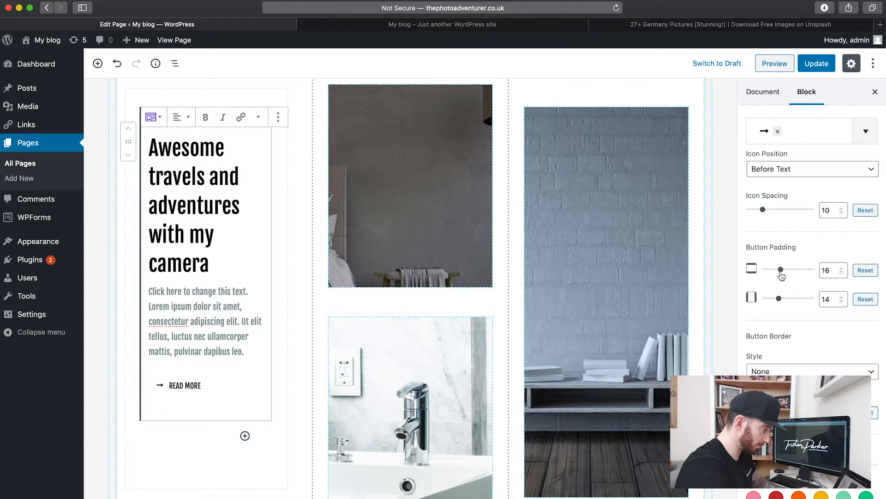
click(816, 65)
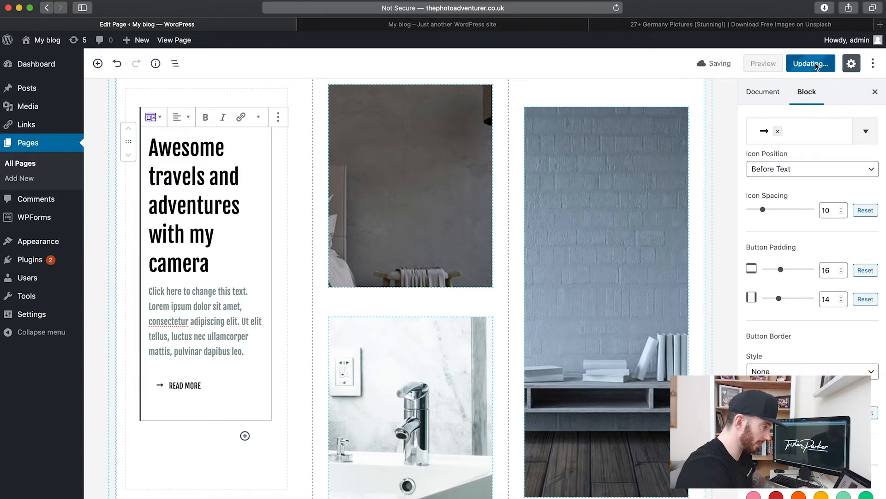
- On the live site, confirm the home page READ MORE button opens About Me, then return home
click(187, 491)
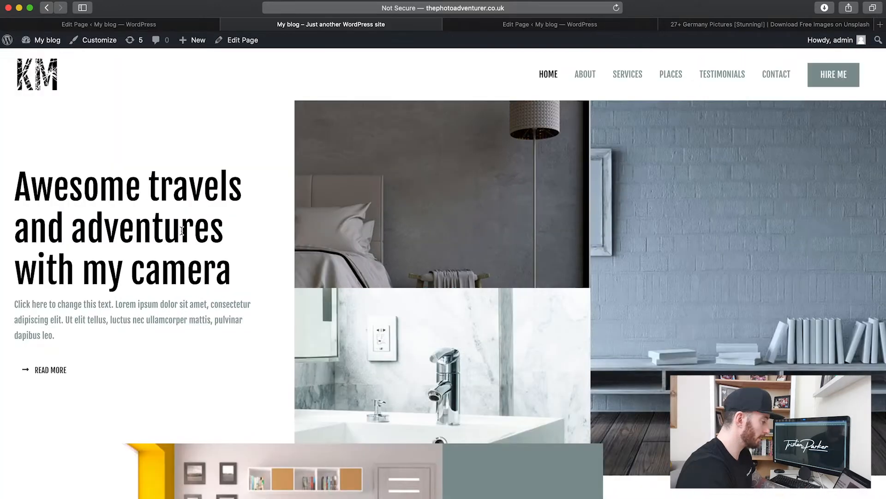
scroll(262, 226, down, 2)
scroll(249, 281, up, 1)
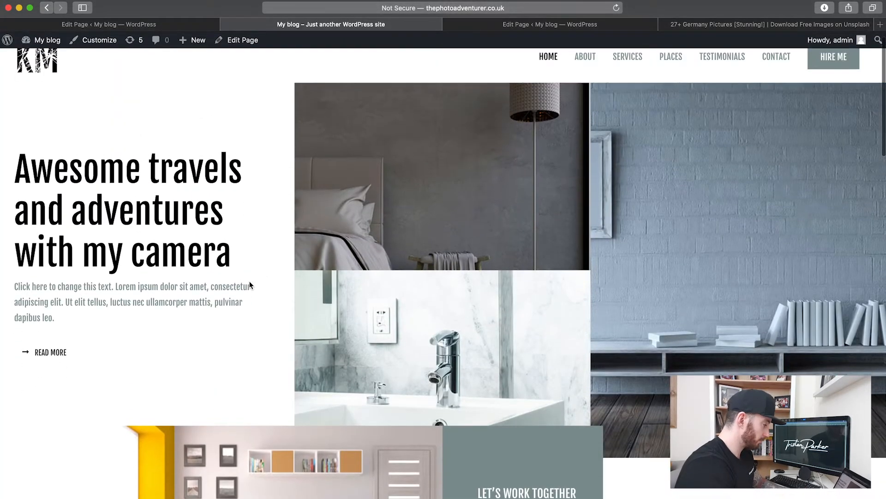
click(53, 354)
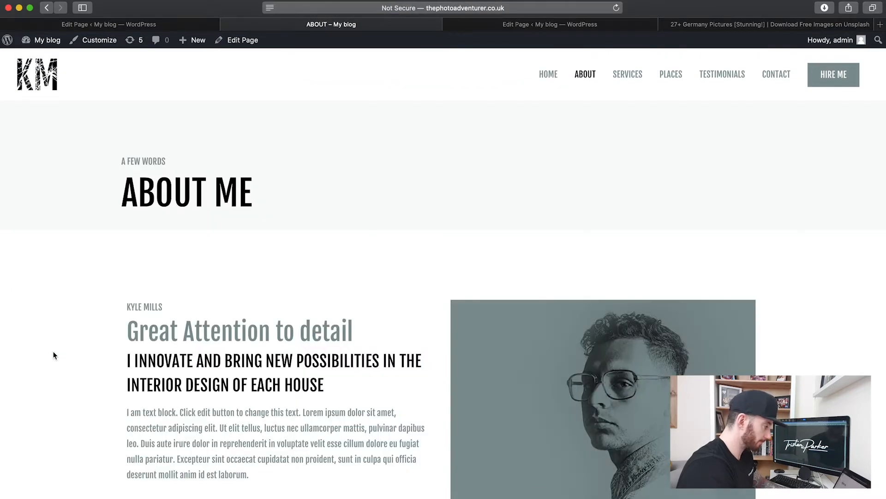
scroll(356, 251, down, 8)
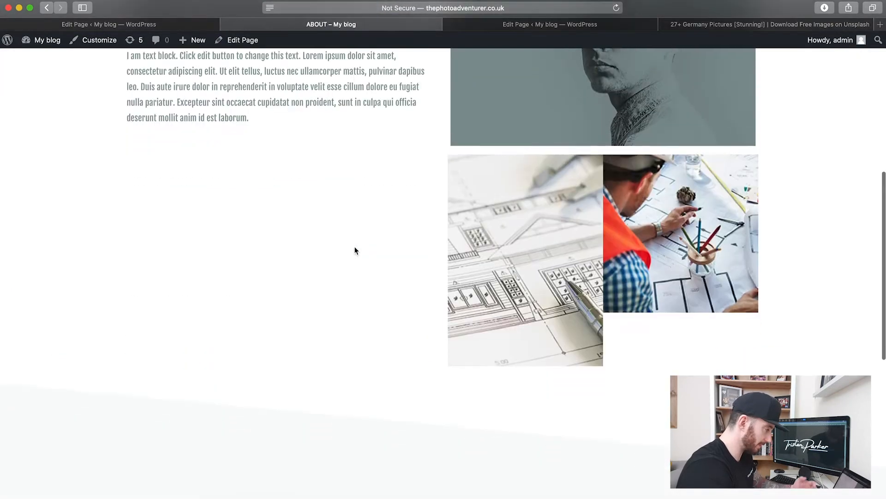
scroll(356, 250, up, 8)
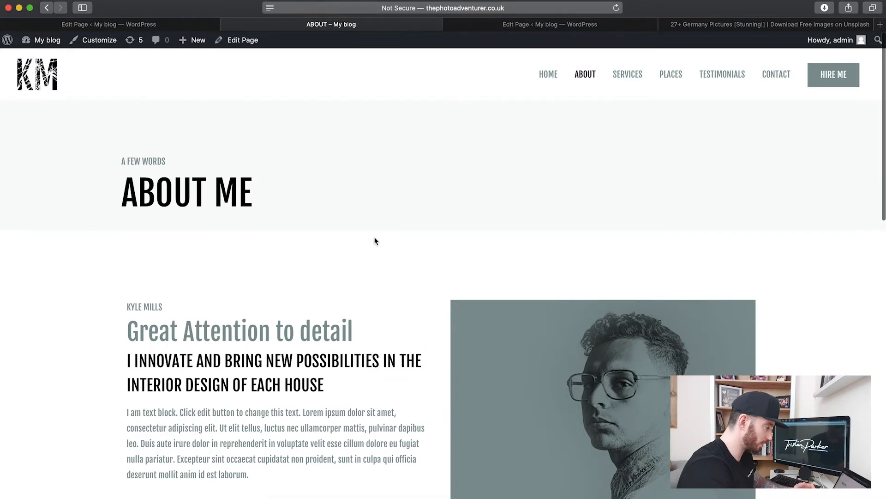
click(548, 76)
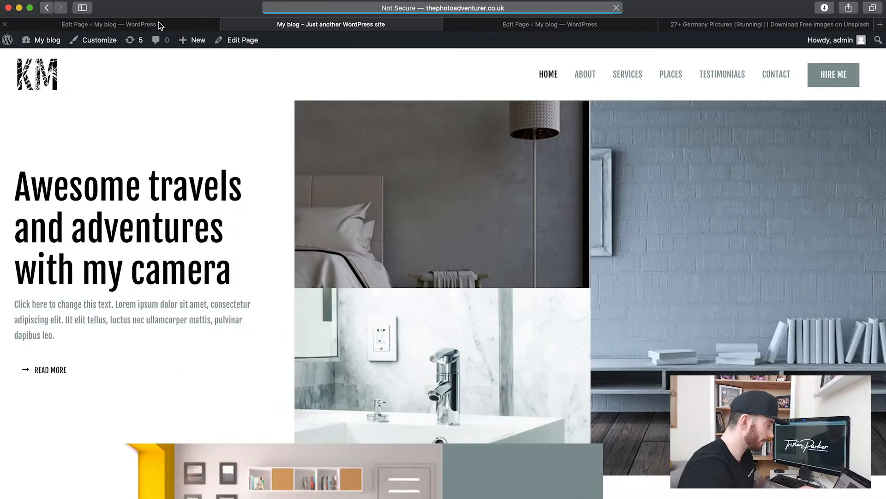
- Upload the stefan-widua Brandenburg Gate photo as the middle section's background image
click(160, 25)
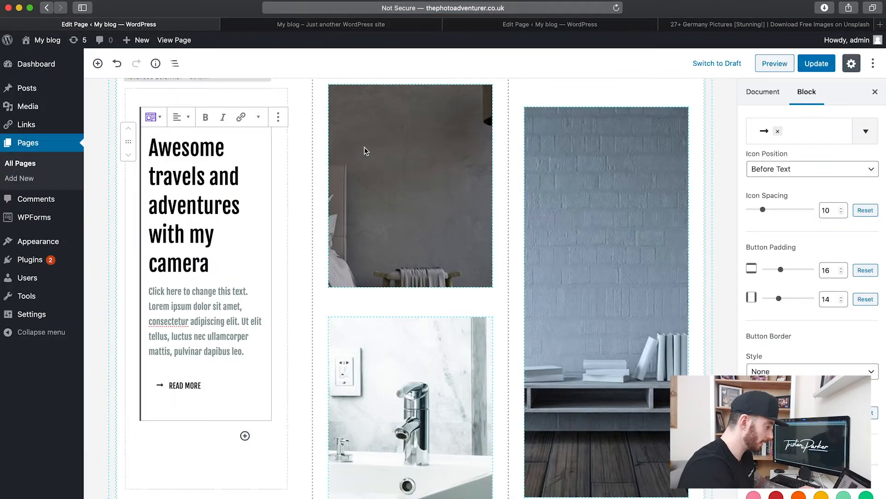
click(413, 137)
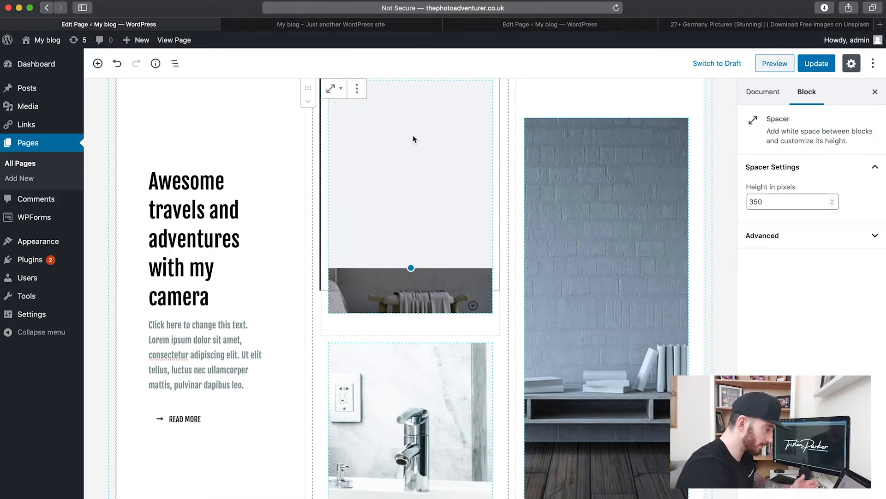
click(444, 298)
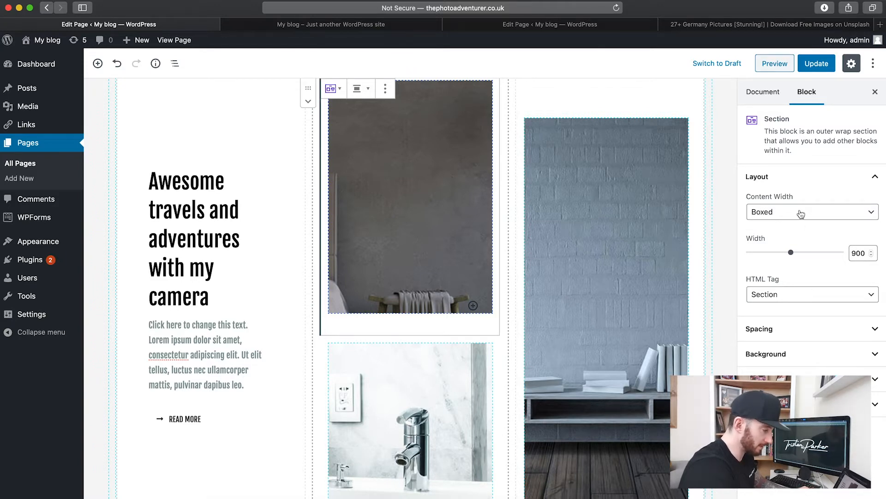
click(769, 353)
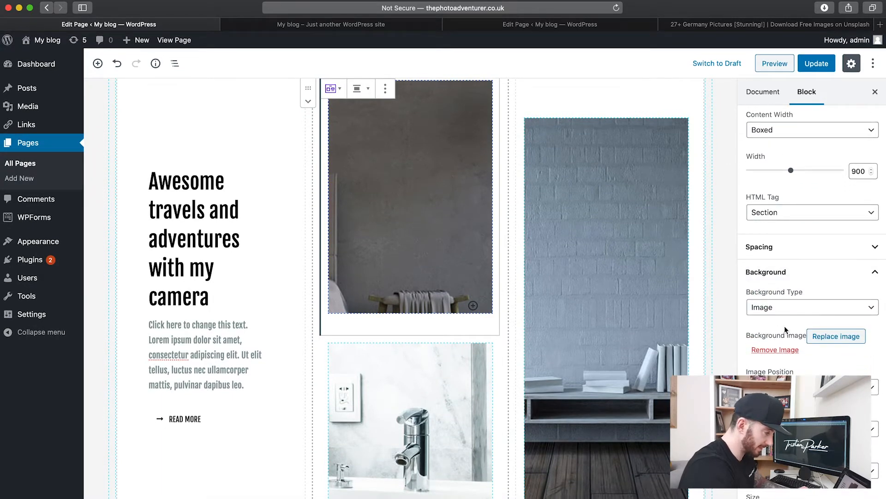
click(835, 337)
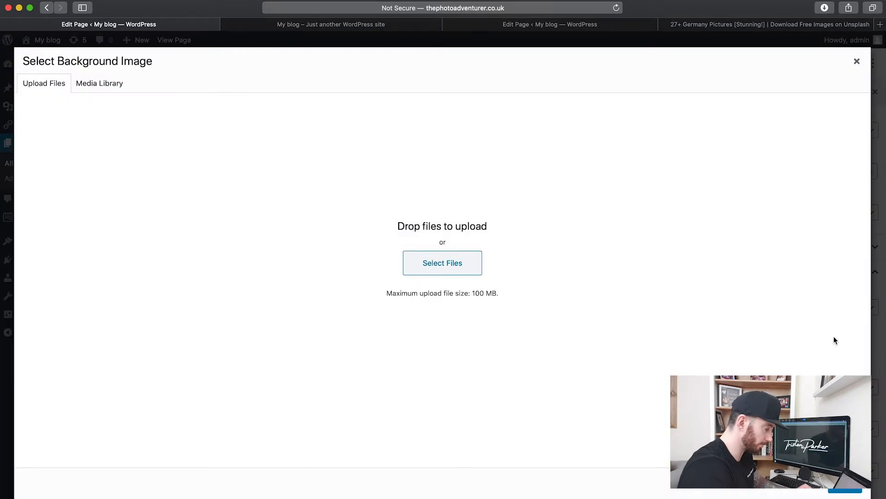
click(441, 266)
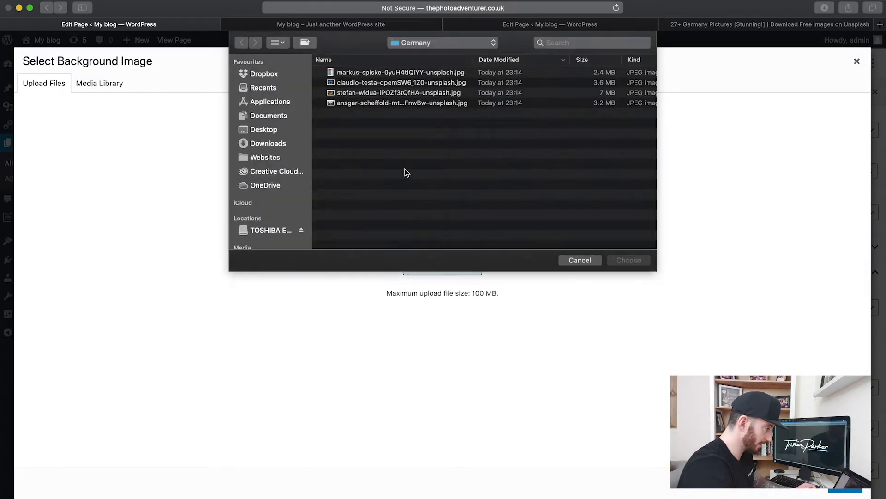
click(386, 93)
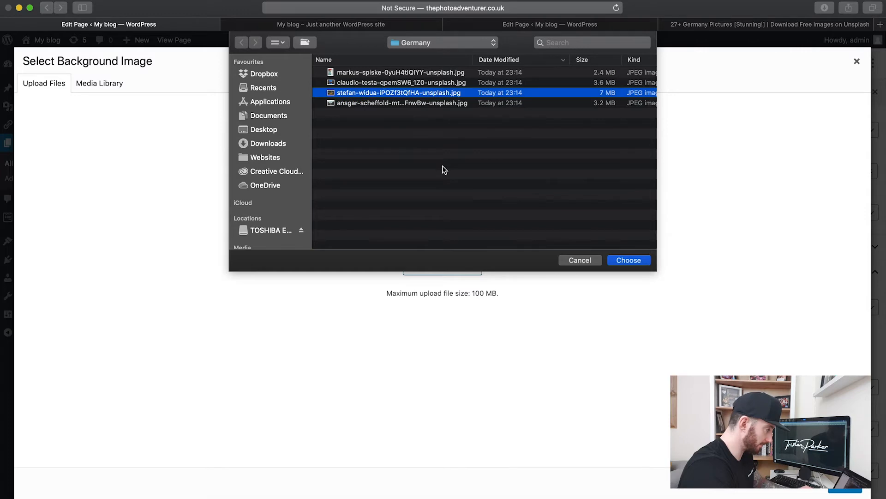
click(631, 262)
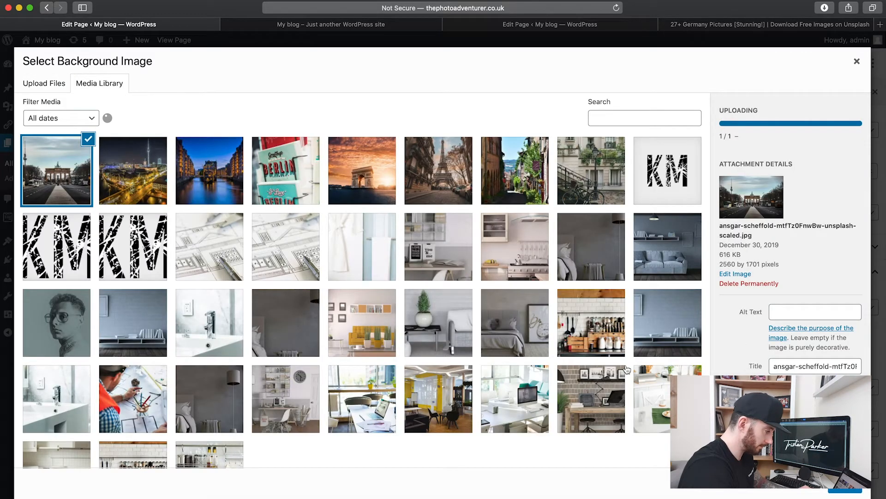
click(845, 491)
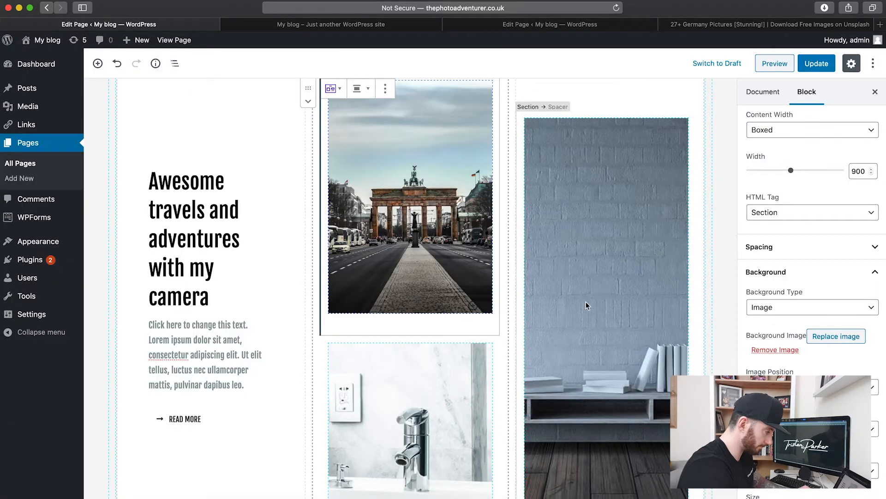
- Set the bicycle-and-staircase photo as the right-hand section's background image
click(594, 249)
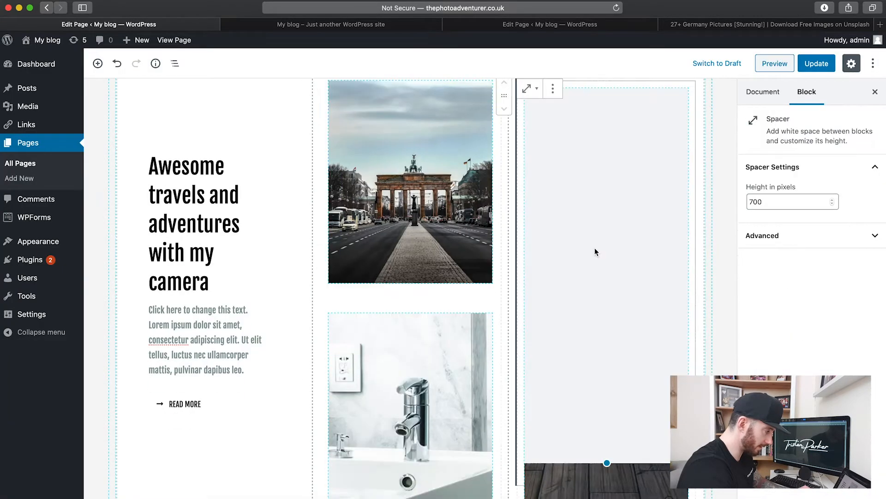
click(595, 482)
click(785, 355)
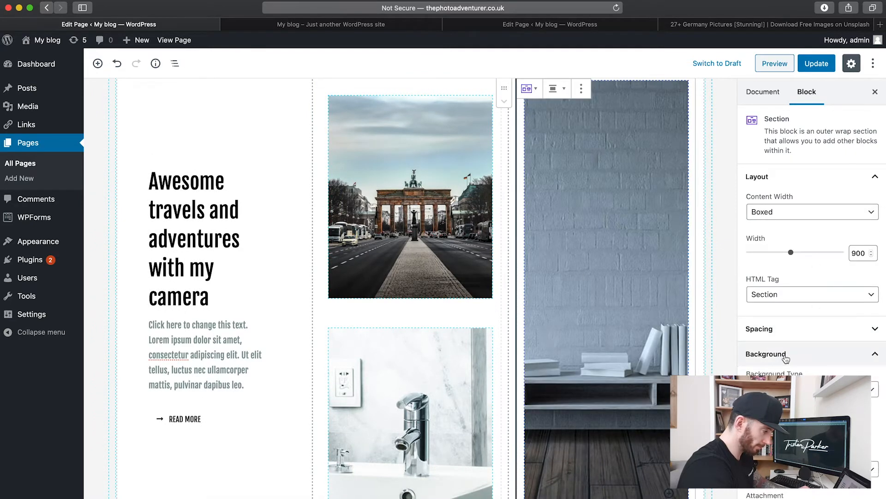
click(822, 369)
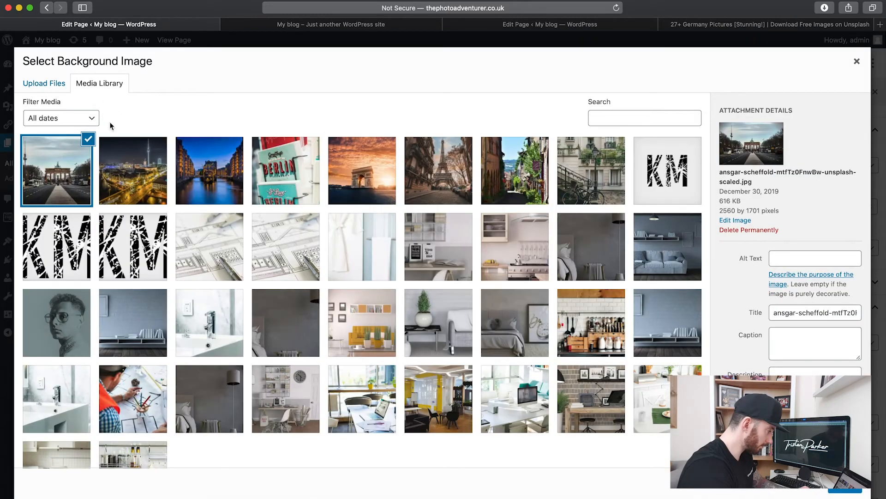
click(574, 180)
click(845, 490)
- Upload the jeff-hopper Berlin night cityscape as the lower section's background image
scroll(583, 258, down, 5)
click(445, 333)
click(440, 317)
click(433, 325)
click(363, 305)
click(494, 332)
click(491, 237)
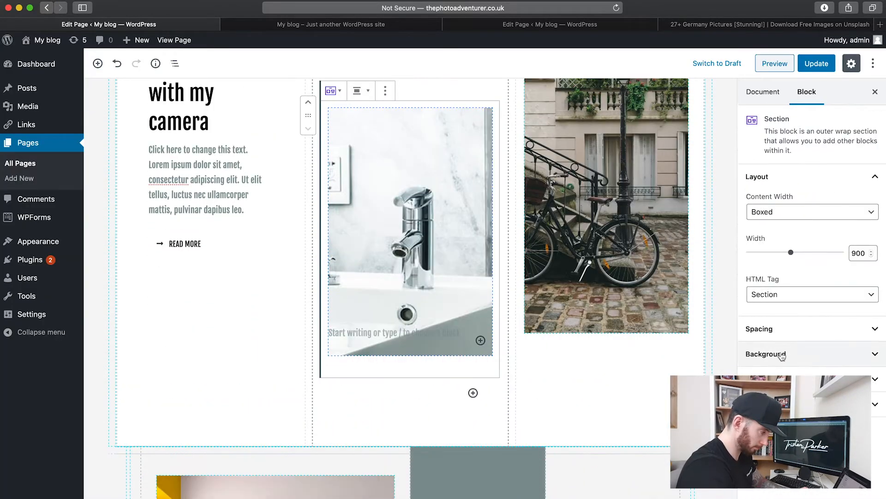
click(64, 87)
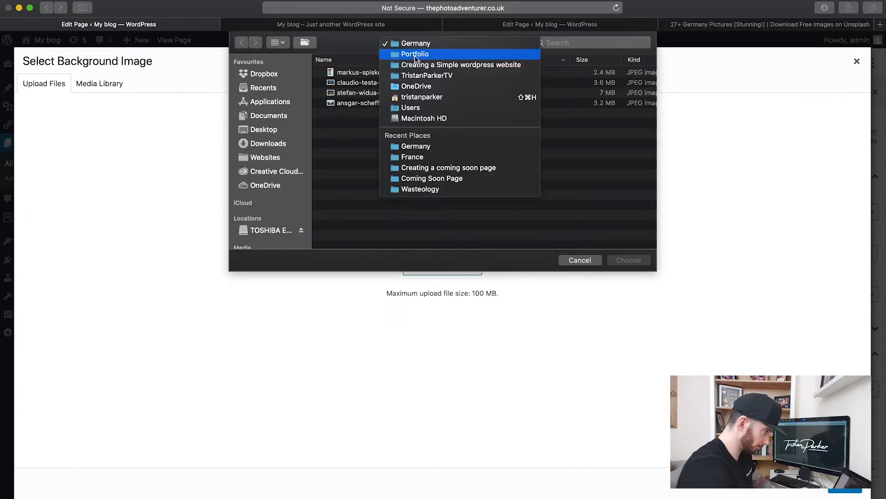
click(405, 40)
click(398, 72)
click(626, 259)
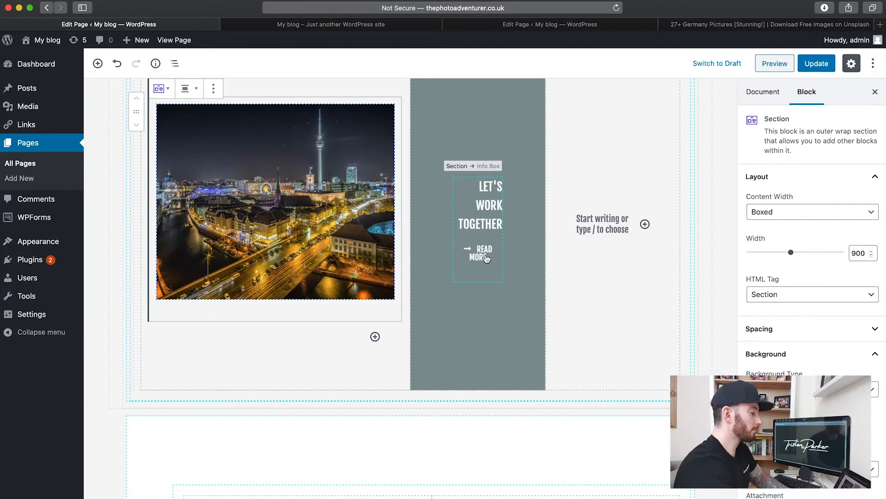
scroll(475, 296, up, 1)
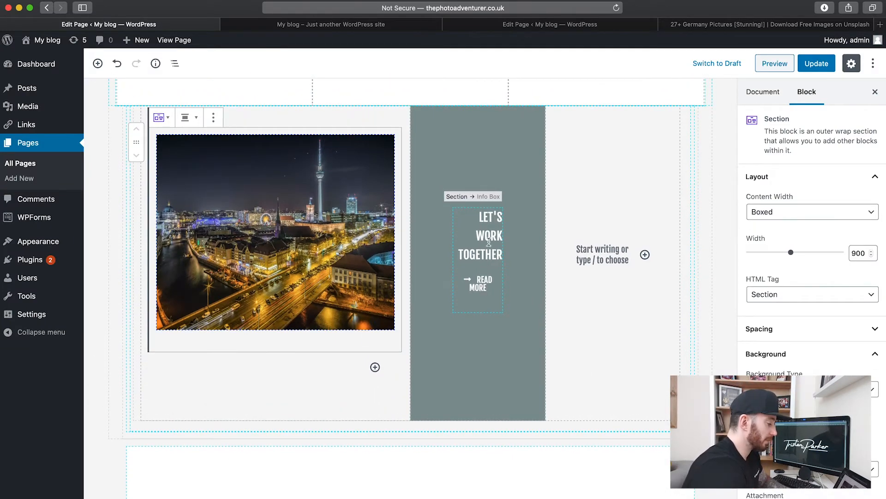
click(490, 274)
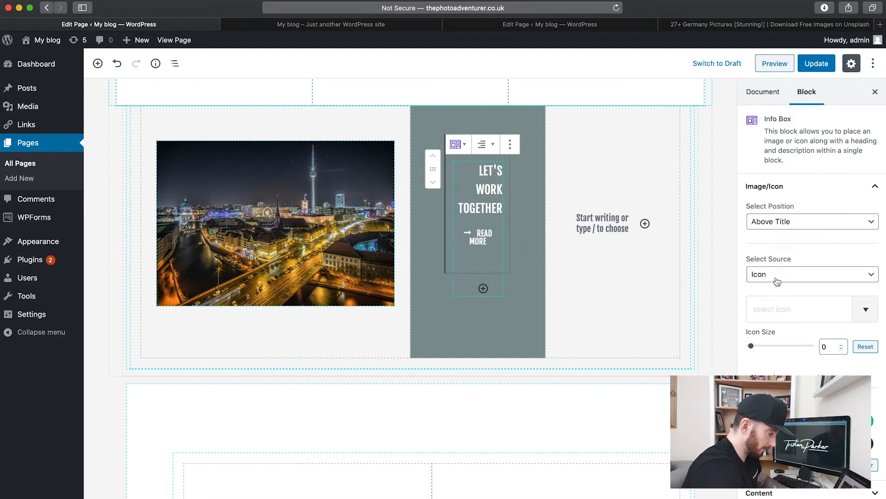
- Set the LET'S WORK TOGETHER Call To Action link to /contact and view the live site
scroll(773, 283, down, 3)
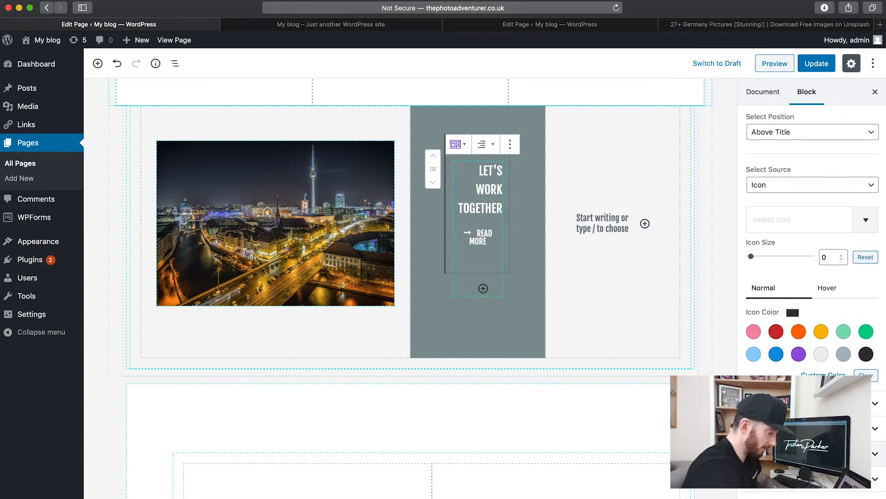
scroll(813, 277, down, 5)
click(760, 342)
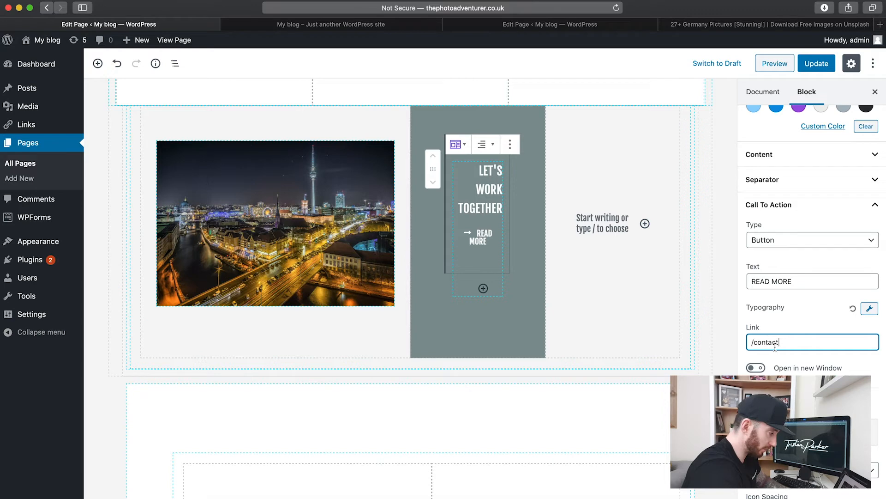
click(354, 26)
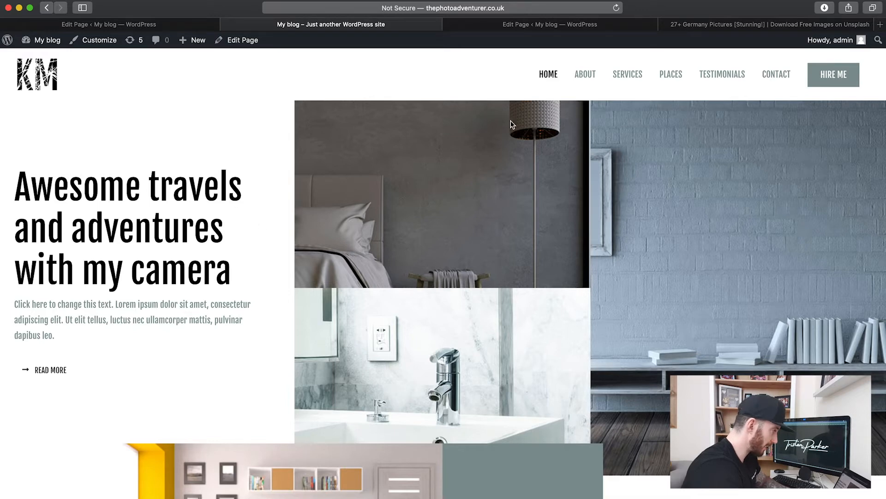
- Open the live CONTACT page and check that its address ends in /contact
click(783, 75)
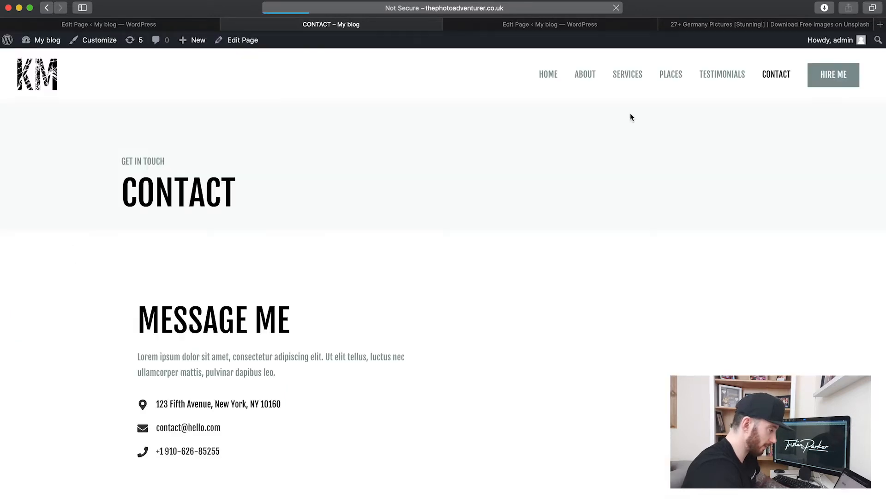
click(521, 7)
click(363, 8)
drag(362, 8, 386, 8)
click(202, 89)
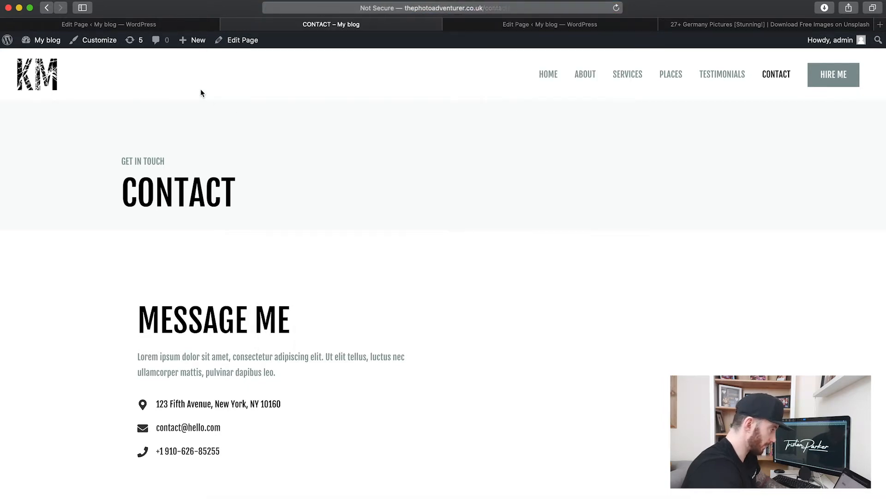
- Update the home page in the editor to save the new /contact link
click(165, 25)
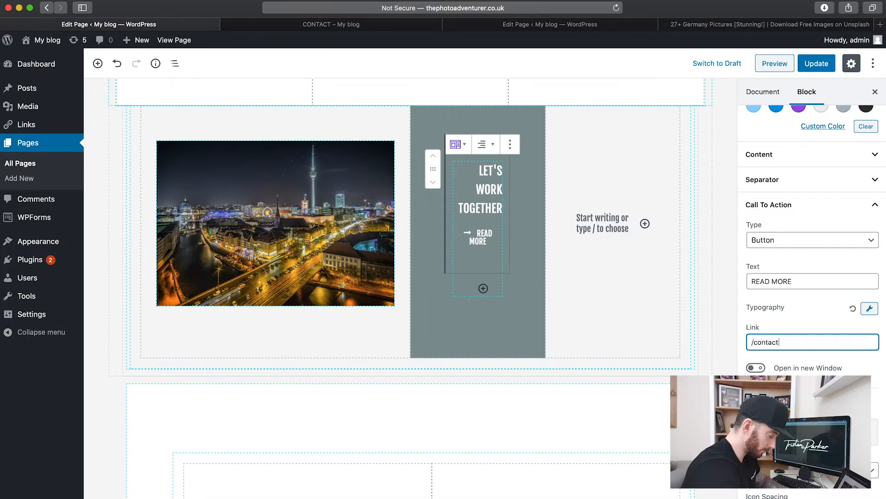
scroll(813, 277, down, 5)
click(817, 64)
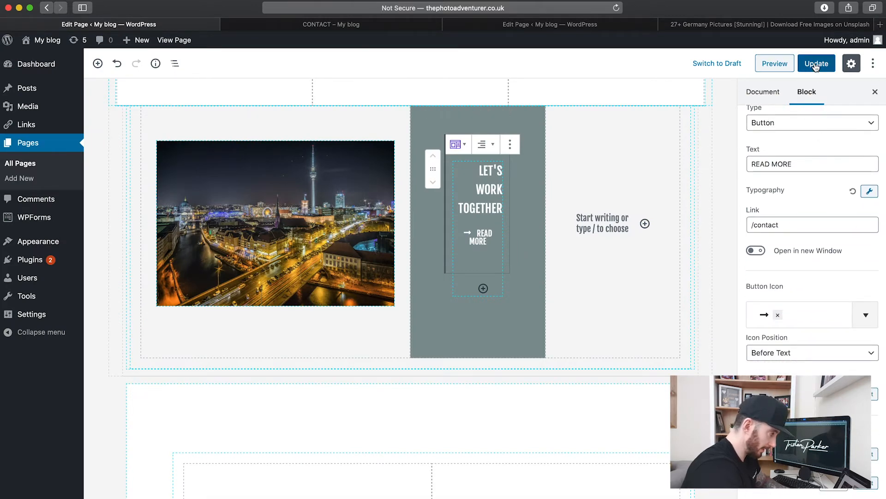
scroll(474, 238, down, 8)
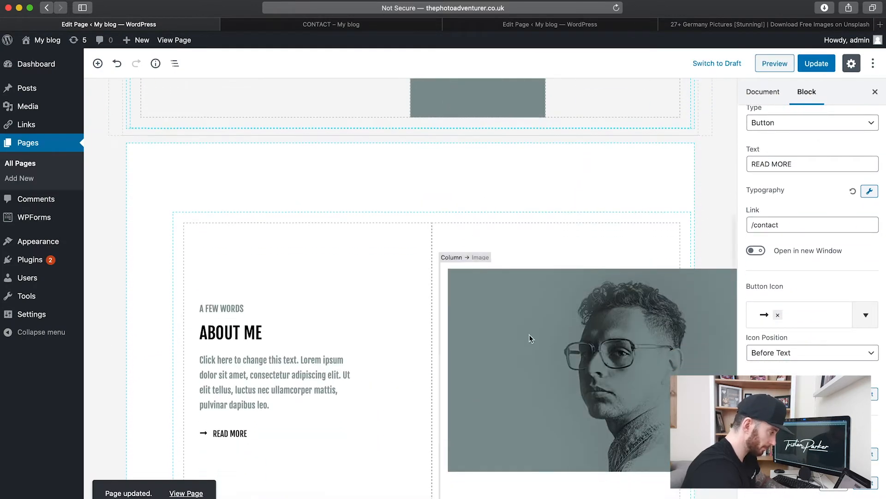
click(530, 335)
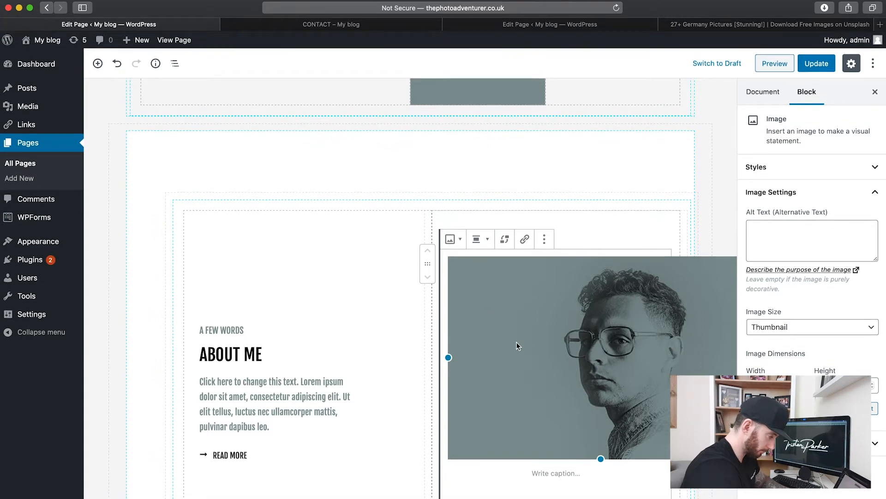
- Replace the About Me portrait with the uploaded camera-on-escalator photo
double_click(516, 343)
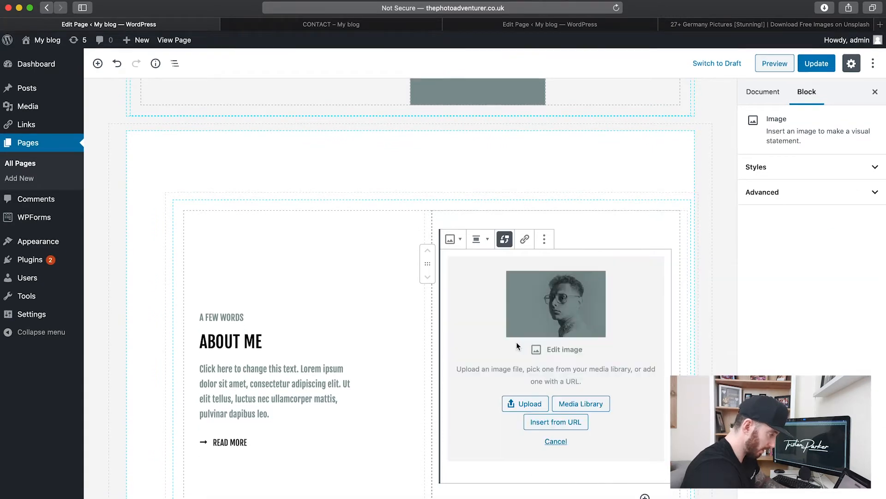
click(527, 407)
double_click(350, 94)
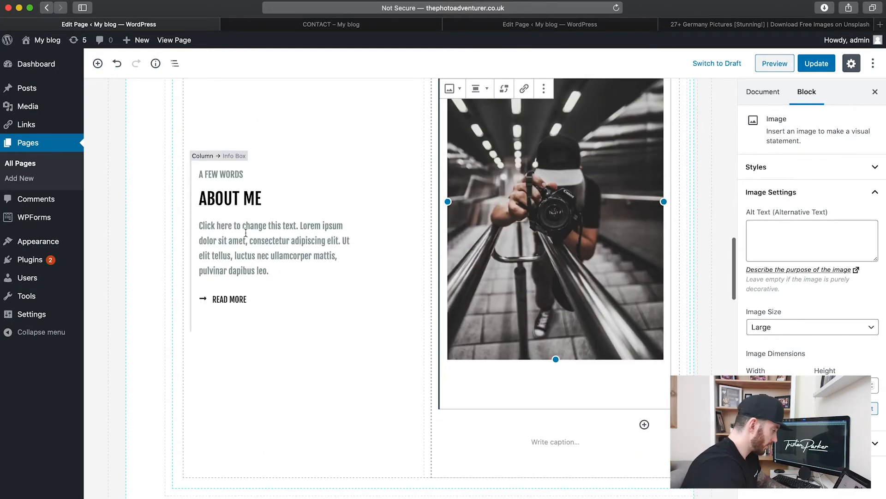
- Set the About Me info box's Call To Action link to /about
scroll(244, 226, down, 1)
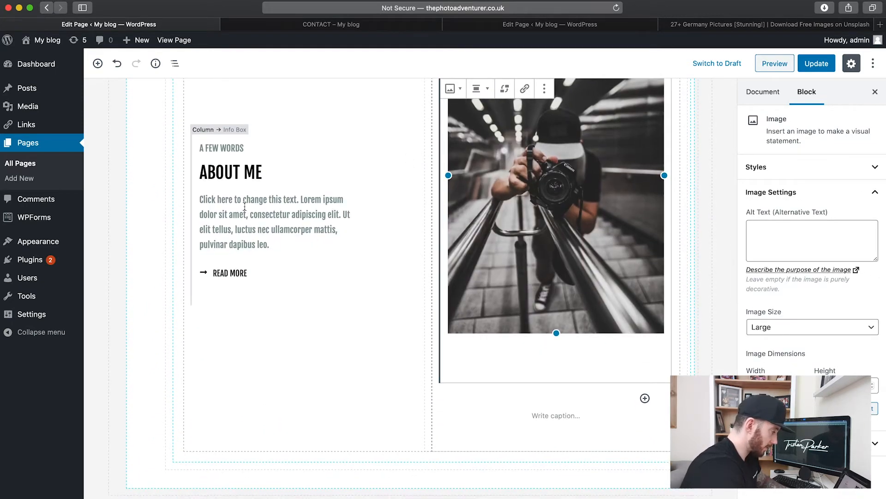
click(240, 206)
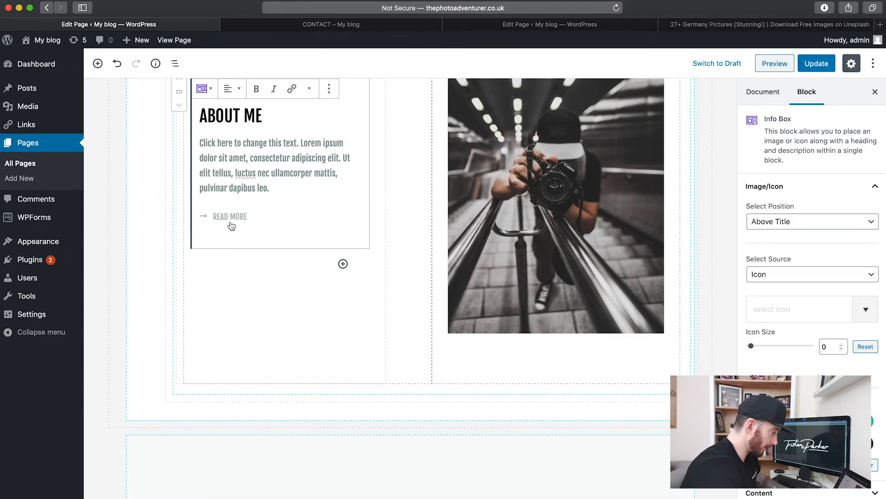
scroll(825, 367, down, 3)
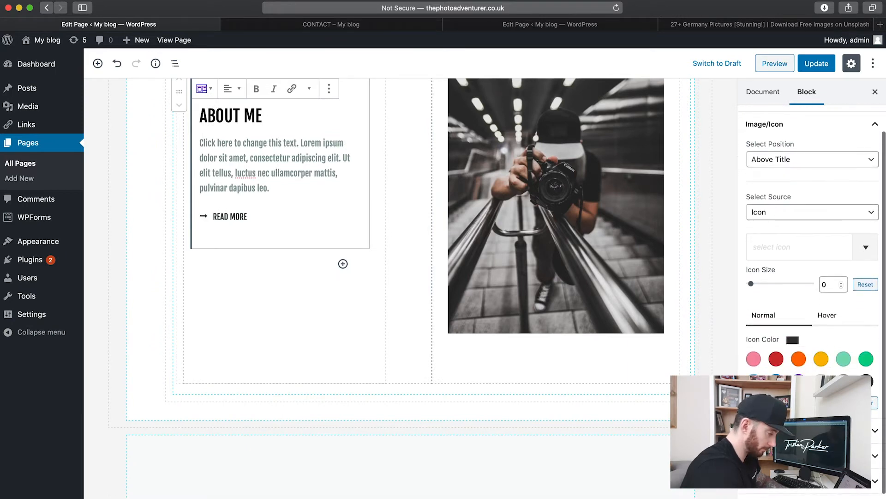
scroll(812, 300, down, 1)
scroll(812, 300, down, 4)
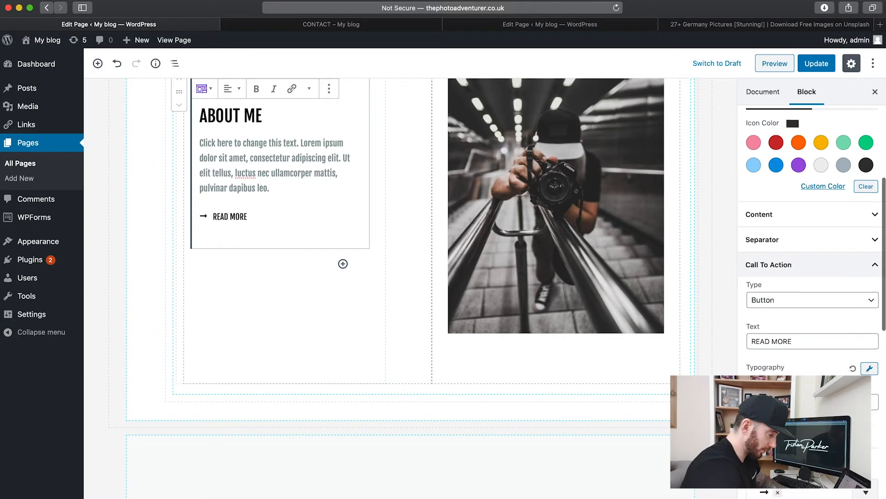
scroll(768, 368, down, 2)
drag(767, 332, 733, 330)
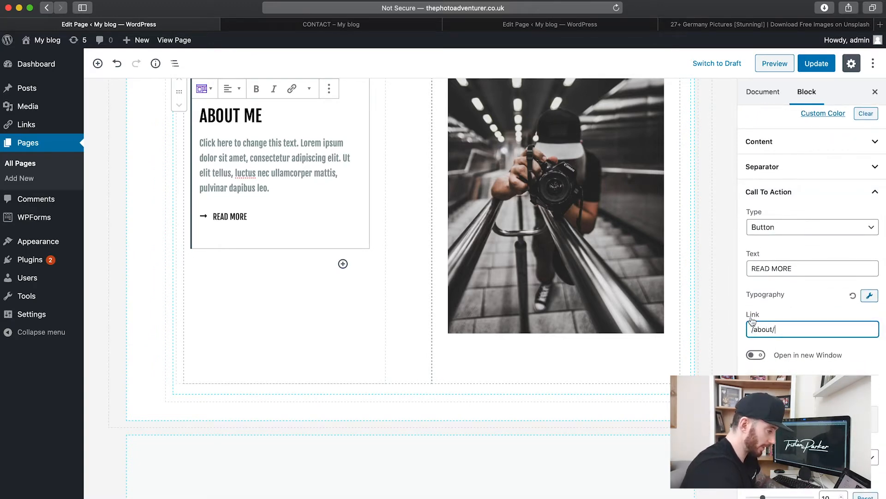
text(/about)
scroll(314, 306, down, 5)
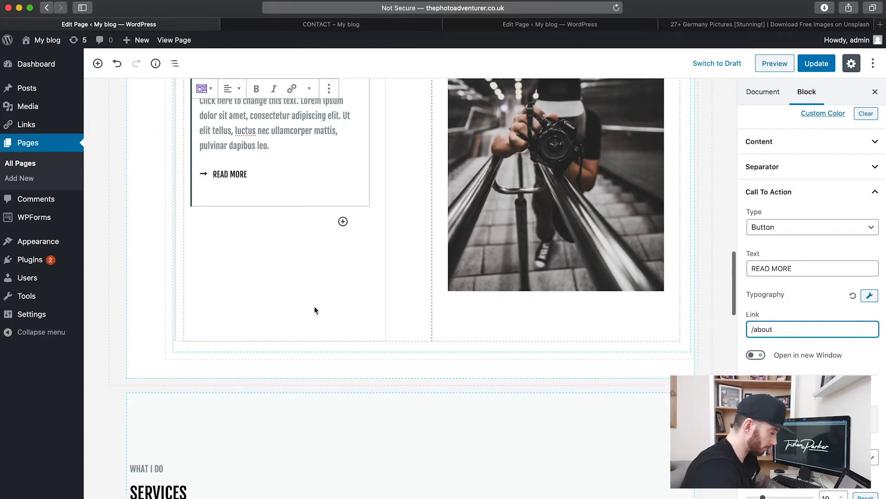
scroll(216, 239, down, 3)
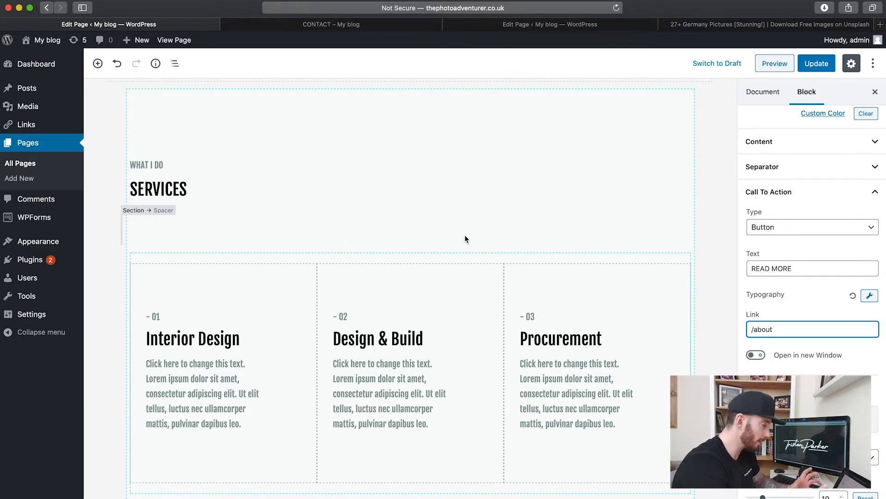
- Remove the SERVICES section block using its More options menu
scroll(465, 239, up, 3)
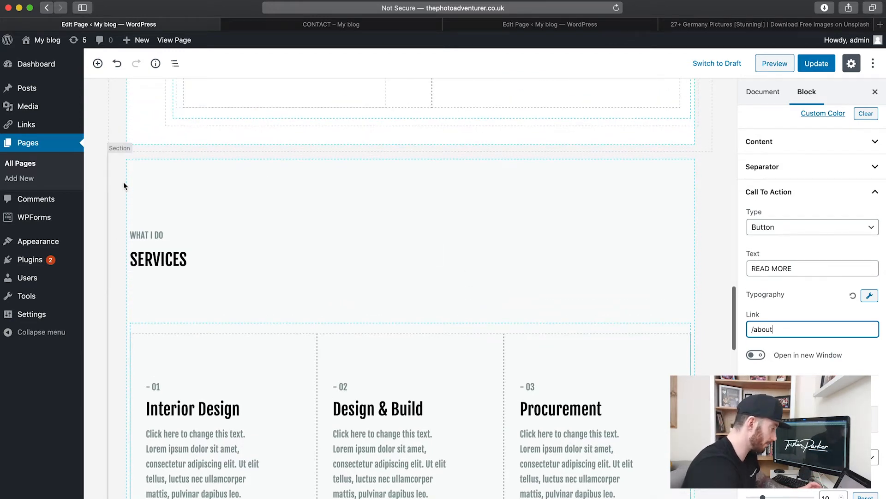
click(121, 153)
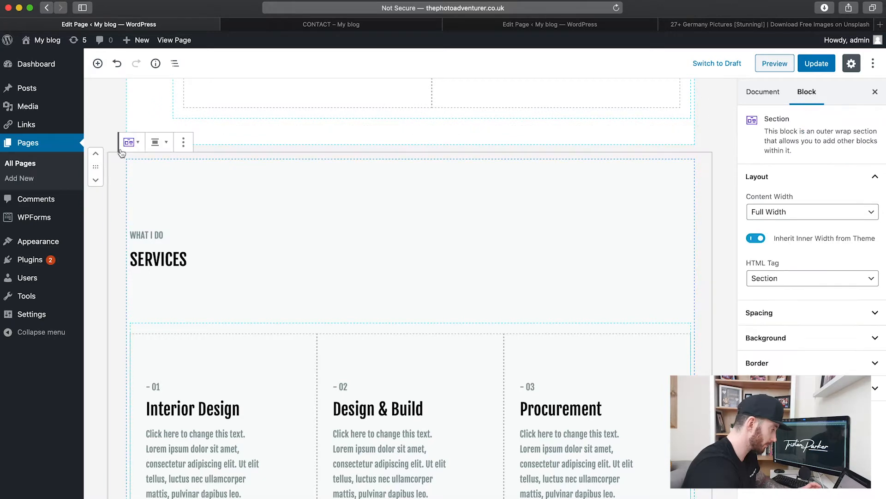
click(183, 142)
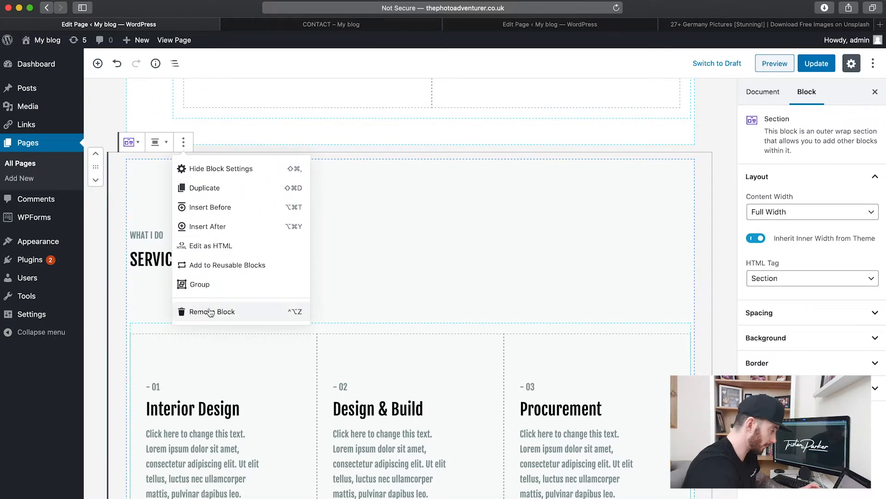
click(209, 311)
scroll(253, 175, down, 10)
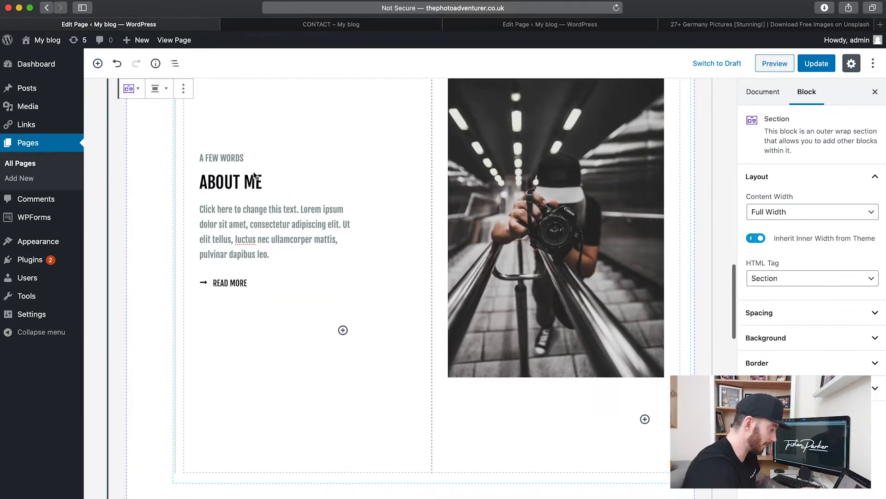
- Swap the Living Room project image for the Brandenburg Gate photo from the media library
scroll(253, 176, down, 3)
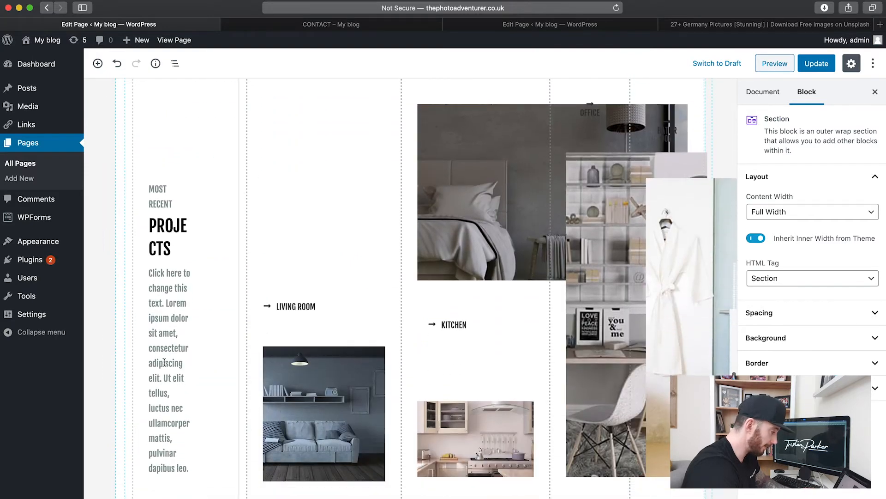
scroll(300, 268, down, 1)
scroll(300, 269, up, 2)
scroll(300, 269, up, 1)
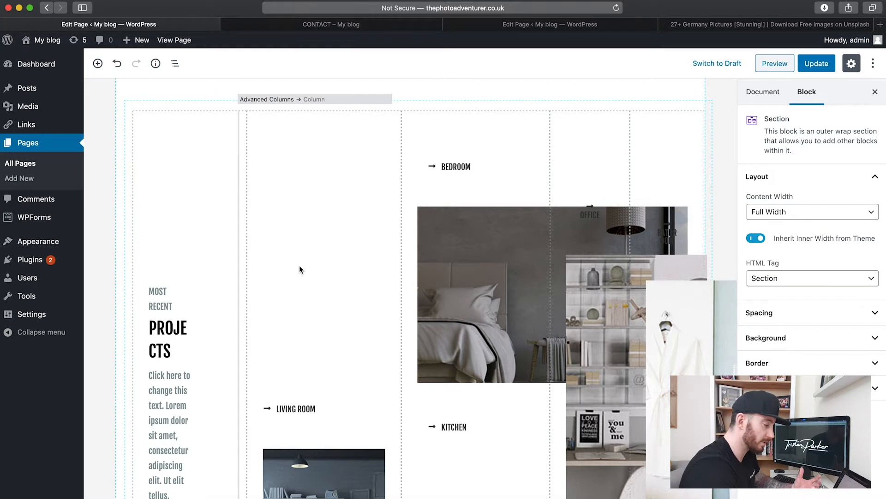
scroll(300, 269, down, 3)
scroll(299, 269, down, 3)
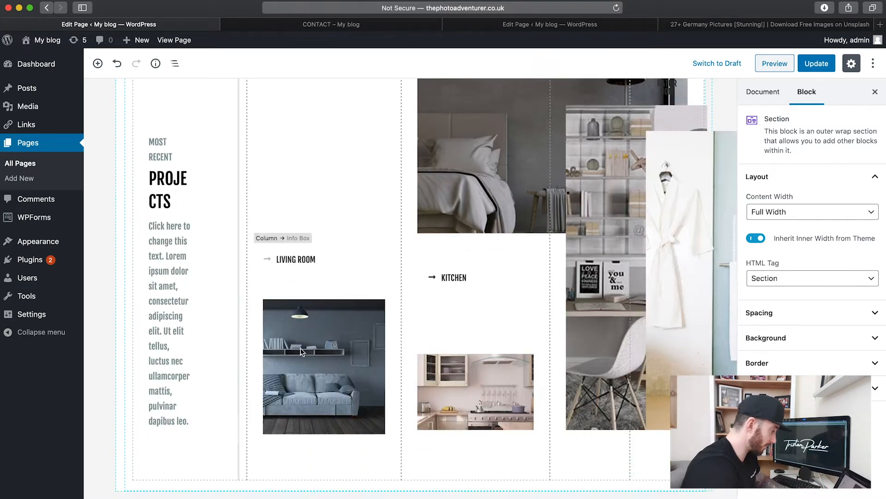
click(316, 337)
scroll(317, 336, down, 3)
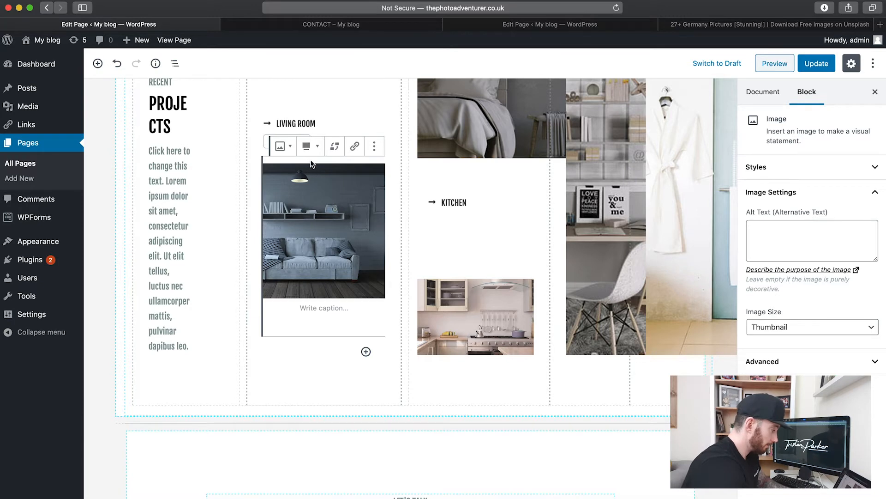
double_click(343, 266)
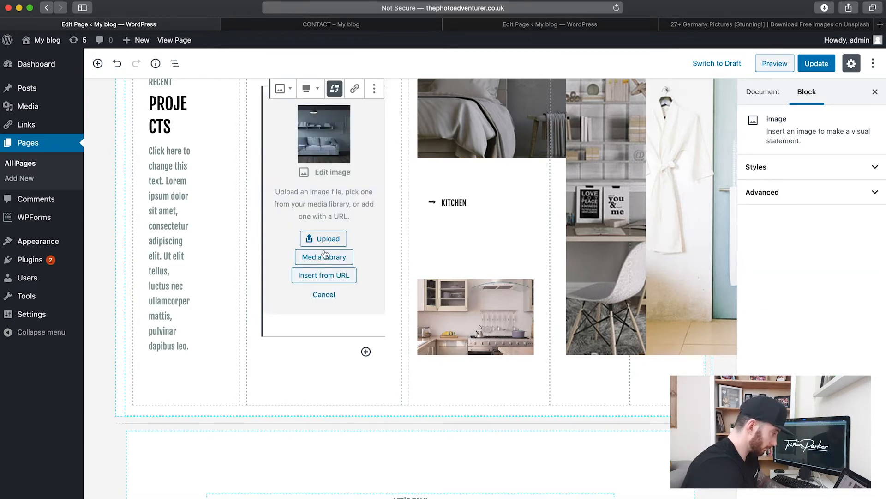
click(322, 259)
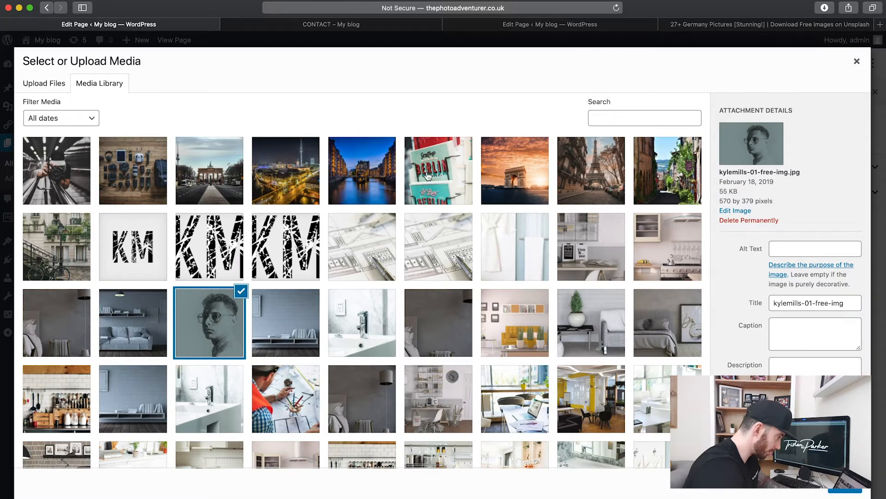
click(244, 172)
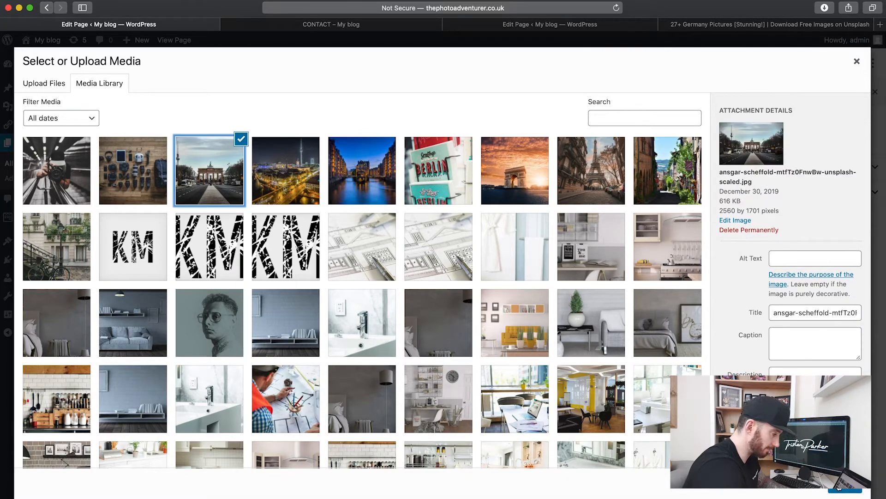
click(842, 490)
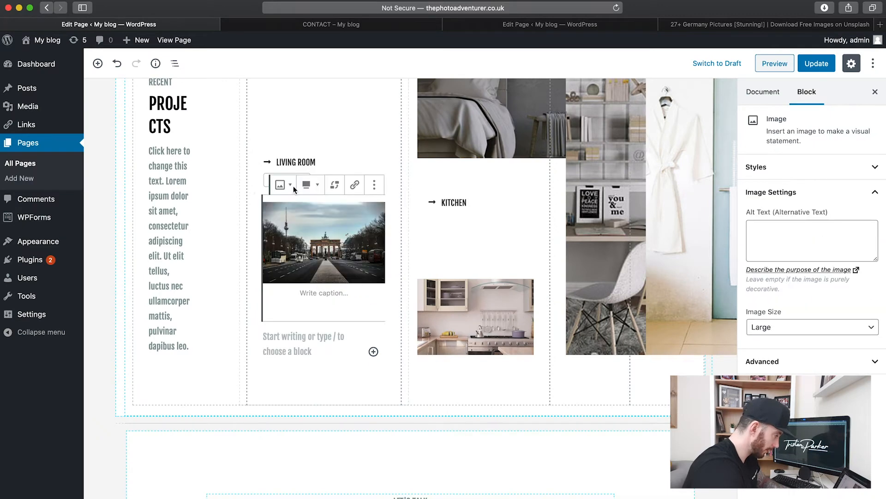
click(301, 167)
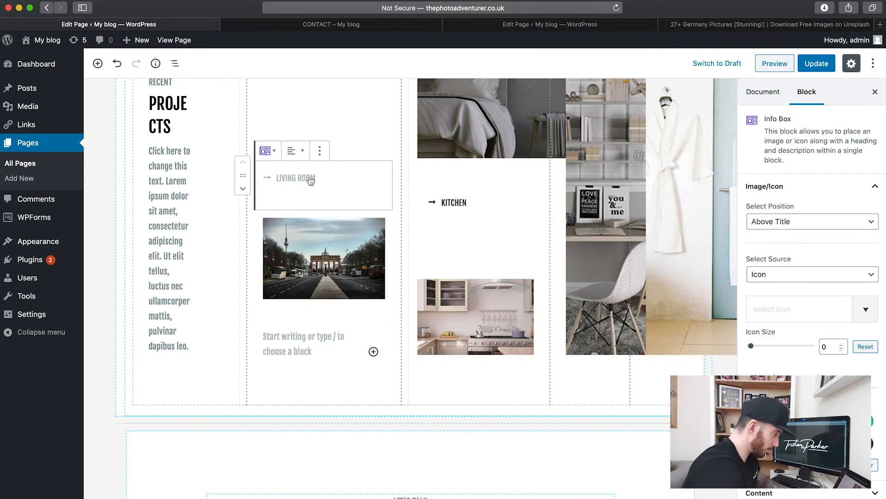
- Change the first project's Call To Action text from LIVING ROOM to Germany
scroll(772, 267, down, 3)
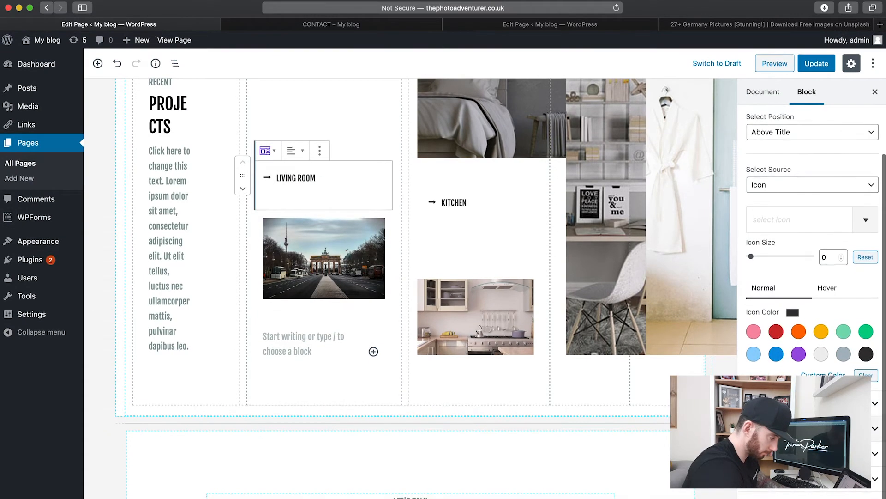
scroll(770, 187, down, 8)
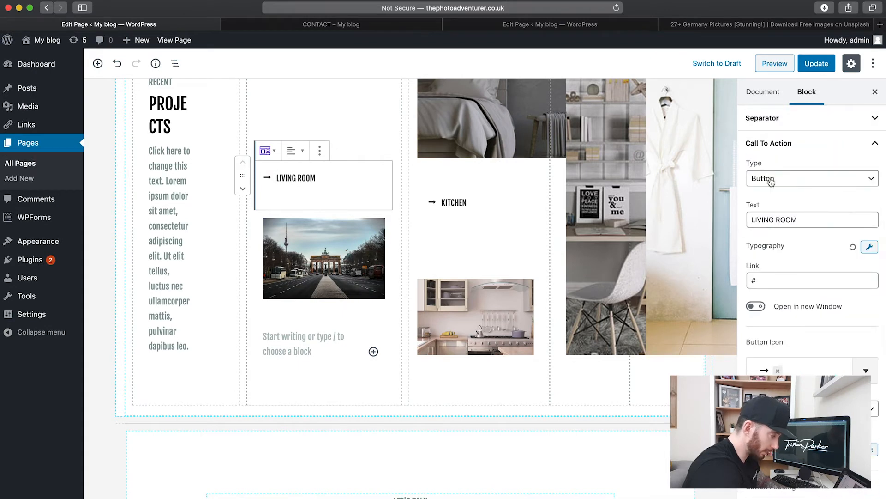
drag(803, 215, 714, 218)
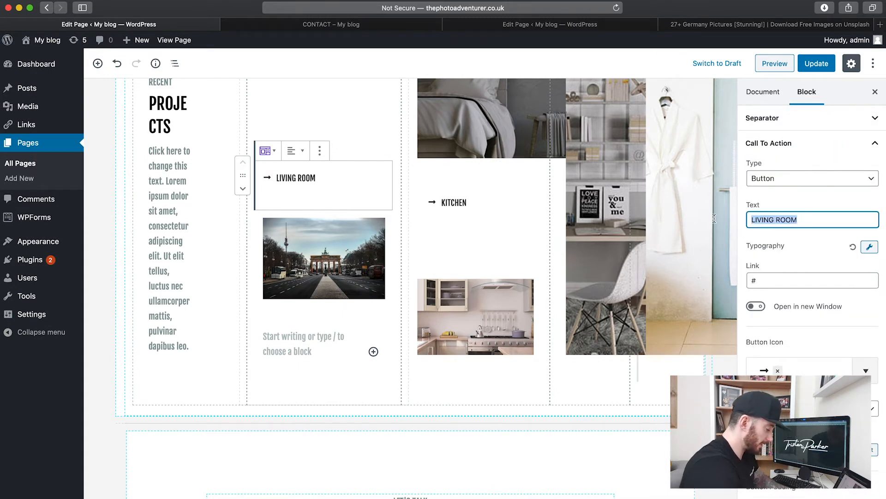
text(G)
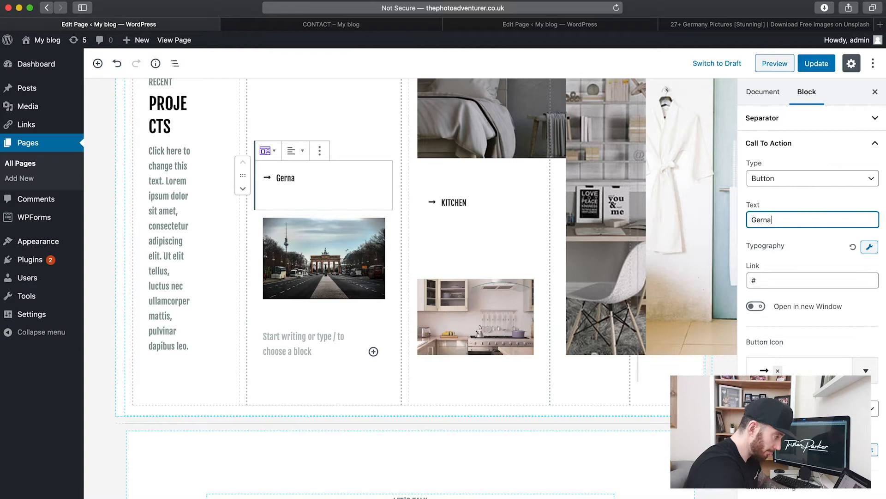
text(ermany)
click(765, 285)
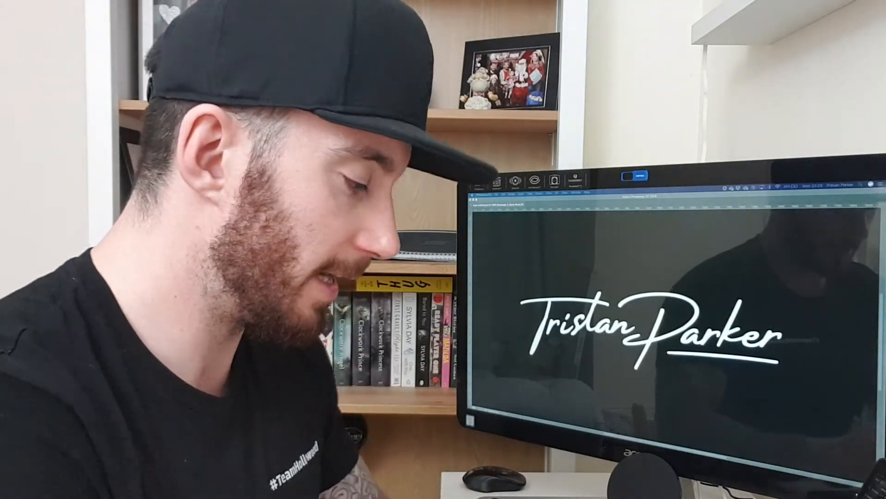
- Enter /places/#germany as the Germany button's Call To Action link
text(many)
click(753, 281)
text(/)
text(places/)
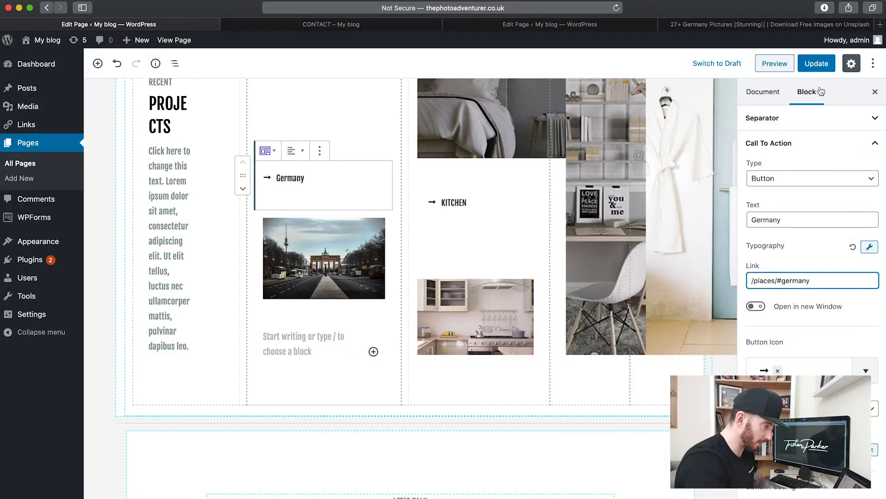
- Update the home page and view it live down to the Germany project tile with the Brandenburg Gate photo
click(816, 63)
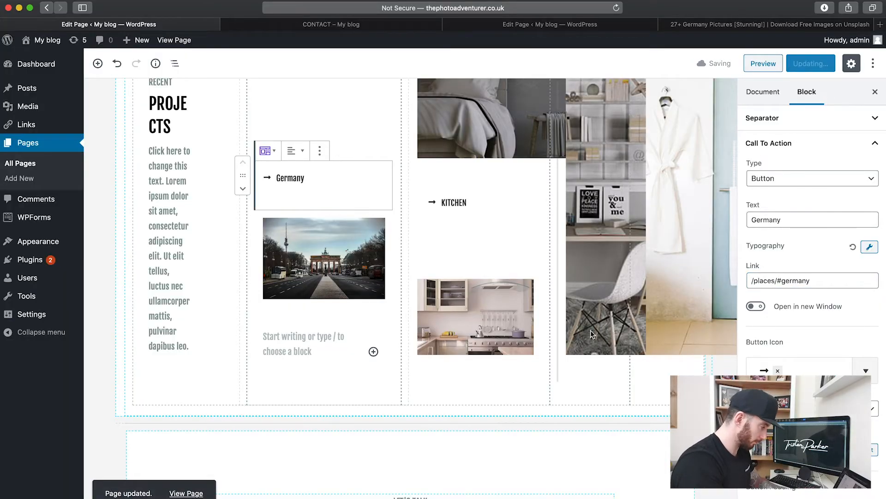
click(186, 493)
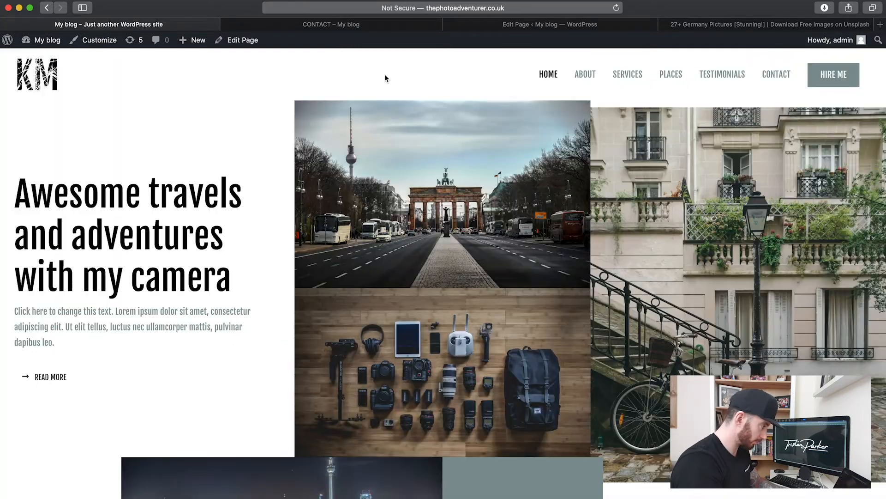
scroll(535, 160, down, 7)
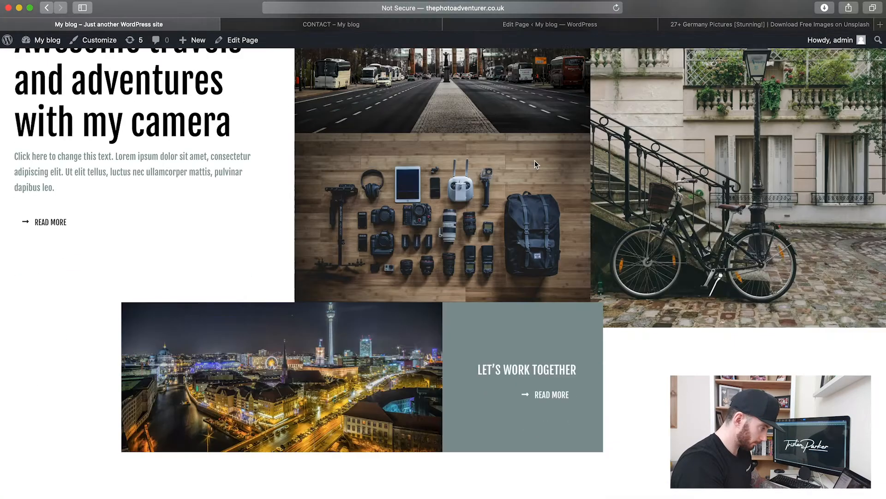
scroll(534, 160, up, 6)
scroll(535, 165, down, 5)
scroll(535, 164, up, 6)
scroll(535, 164, down, 1)
scroll(535, 165, down, 12)
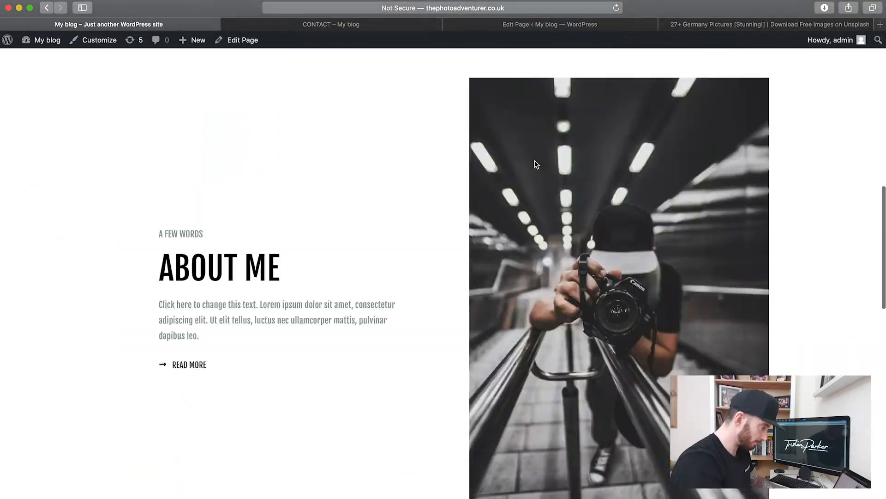
scroll(589, 177, down, 8)
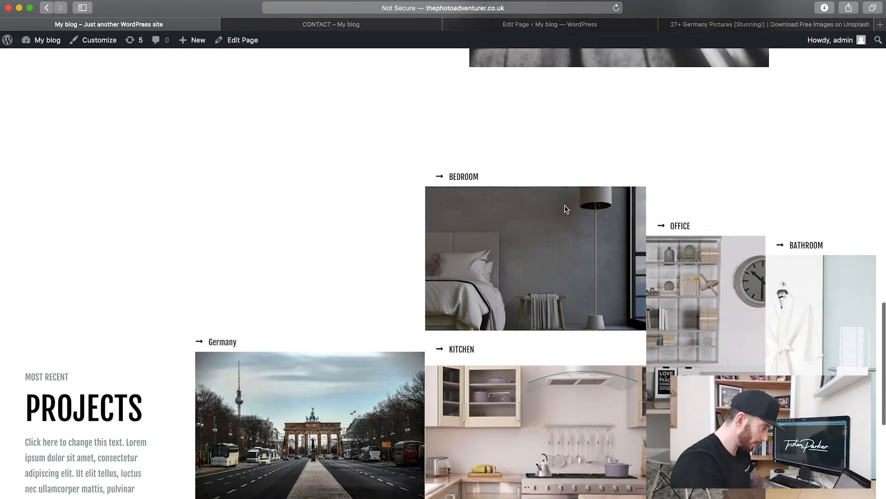
scroll(443, 221, down, 4)
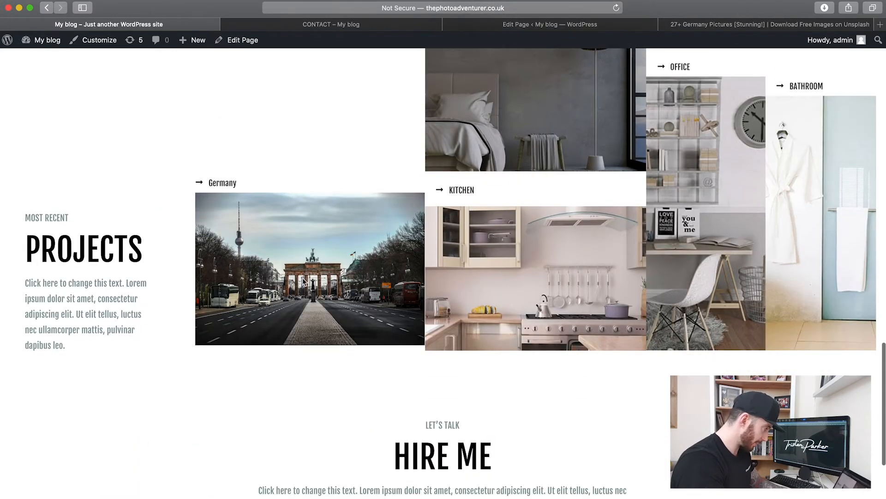
- Follow the Germany project link, then reload the Places URL ending #germany to reach the Germany row
click(223, 183)
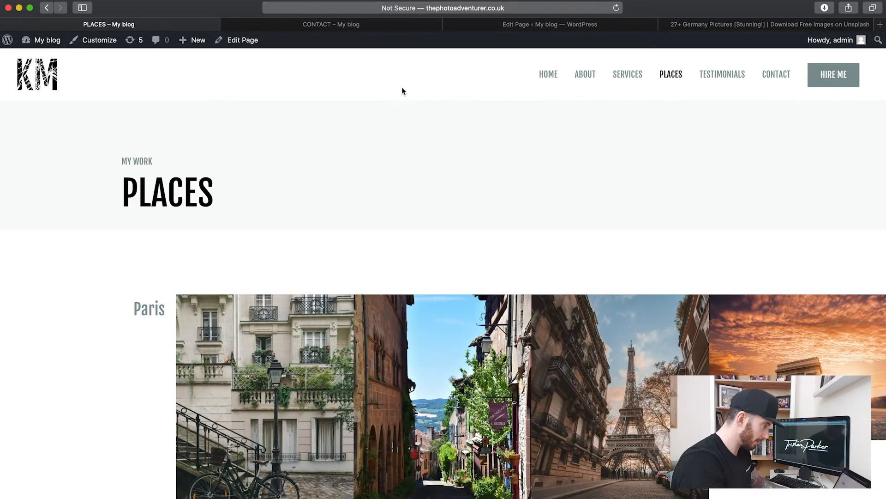
click(522, 6)
click(421, 9)
drag(379, 9, 423, 8)
key(Return)
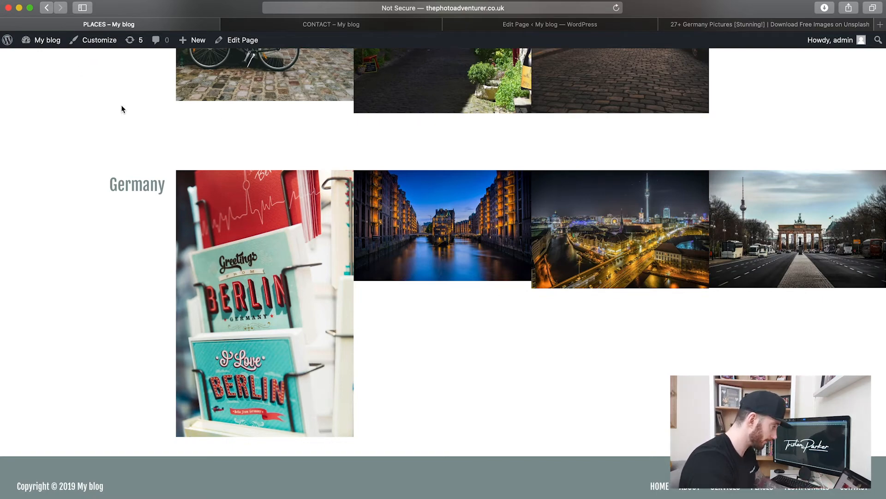
scroll(123, 125, up, 3)
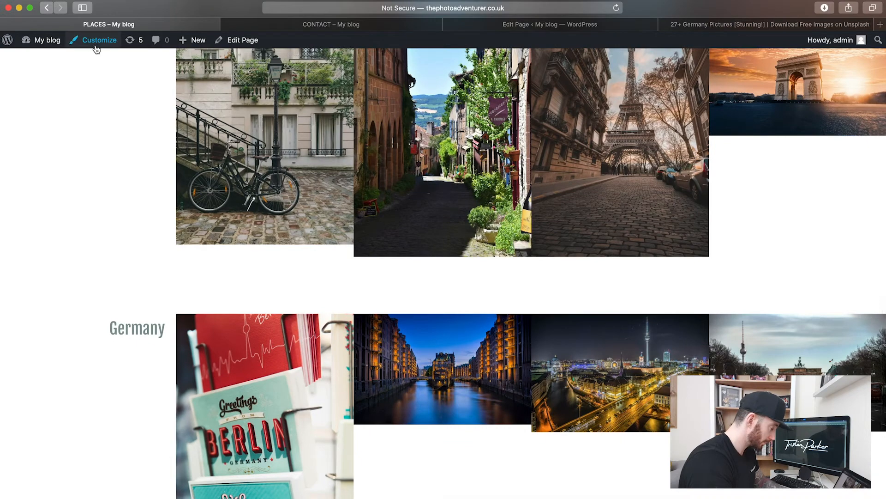
- Edit the Places page and switch the section wrapping the Germany row to Edit as HTML
click(240, 42)
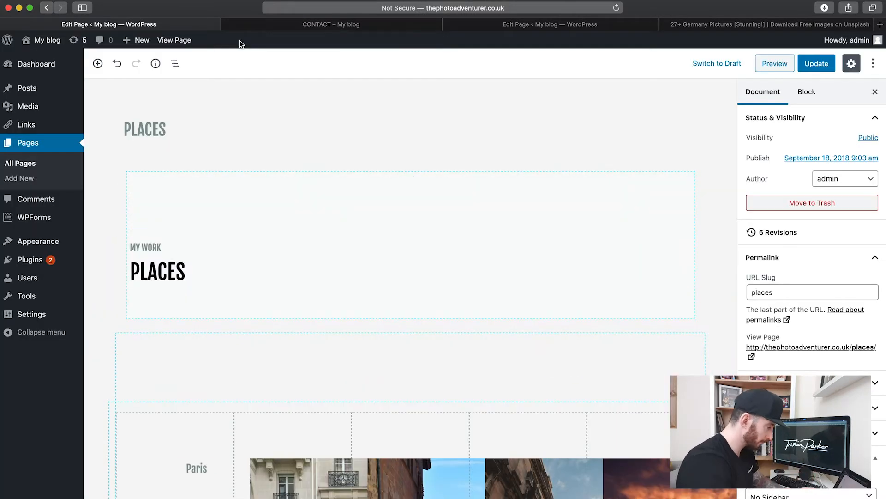
scroll(306, 184, down, 10)
scroll(201, 186, down, 3)
click(143, 123)
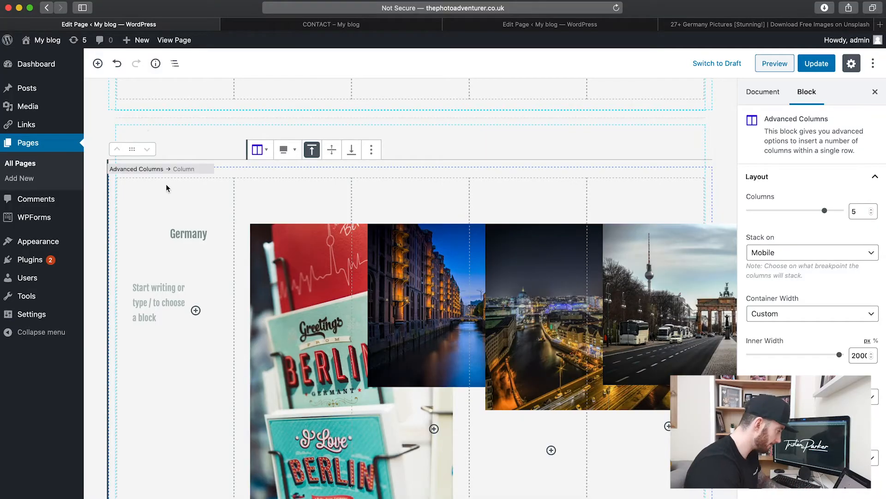
click(130, 115)
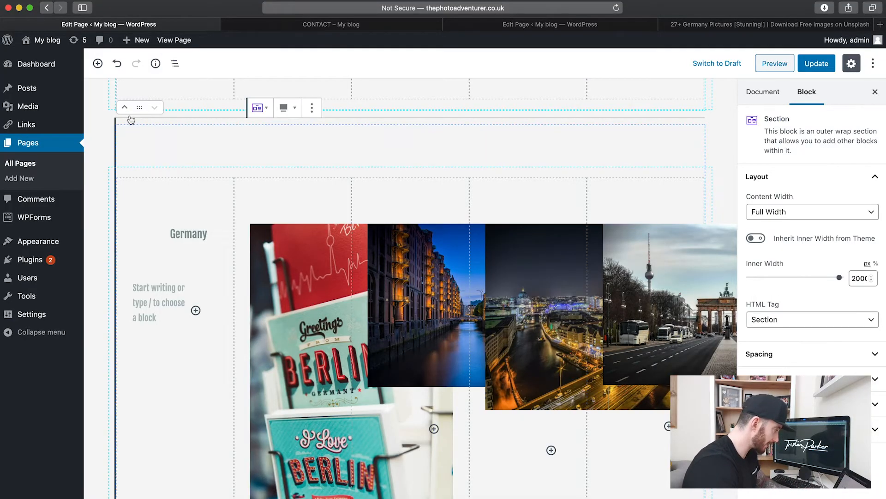
click(312, 109)
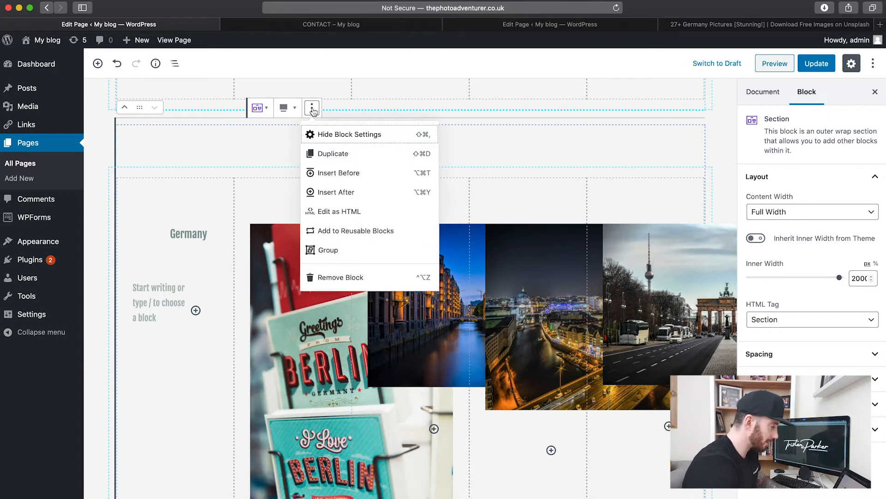
click(338, 212)
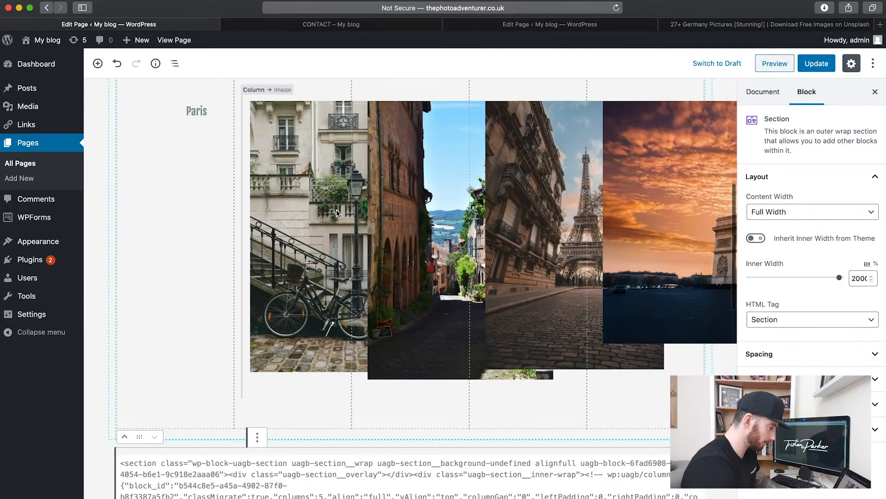
- Add a lowercase id="germany" to the Germany section's opening <section> tag and update the Places page
scroll(338, 213, down, 3)
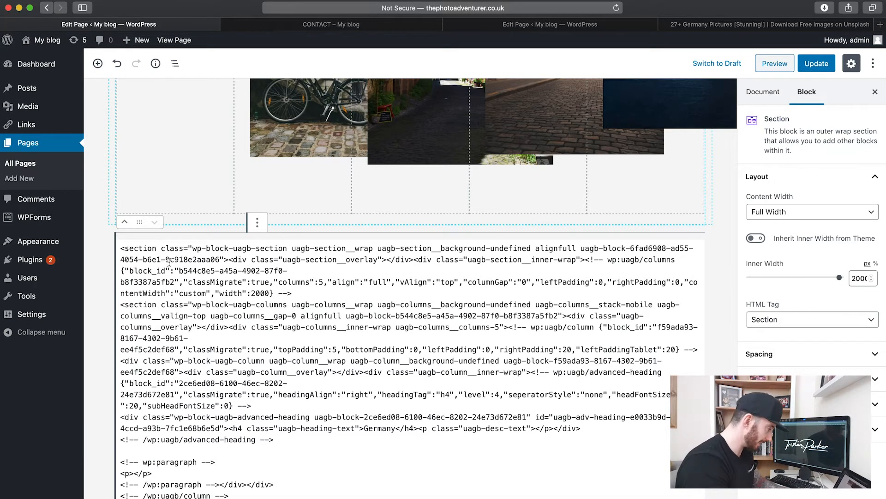
key(Up)
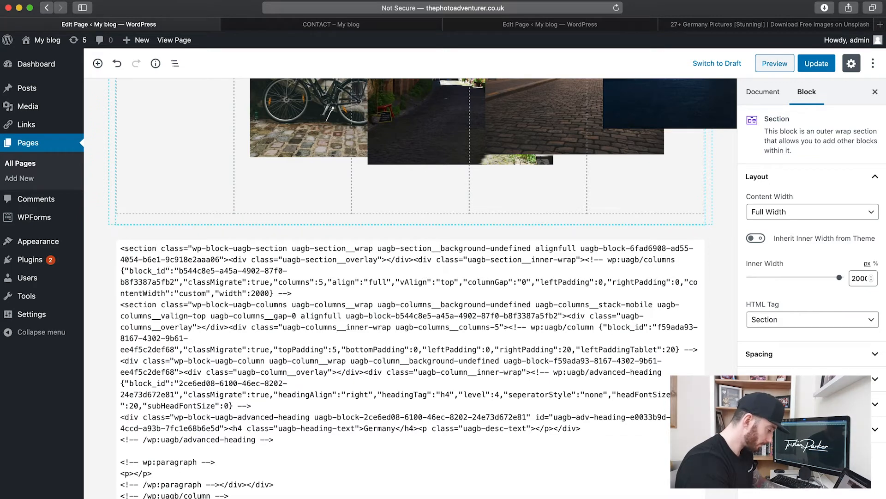
text(id)
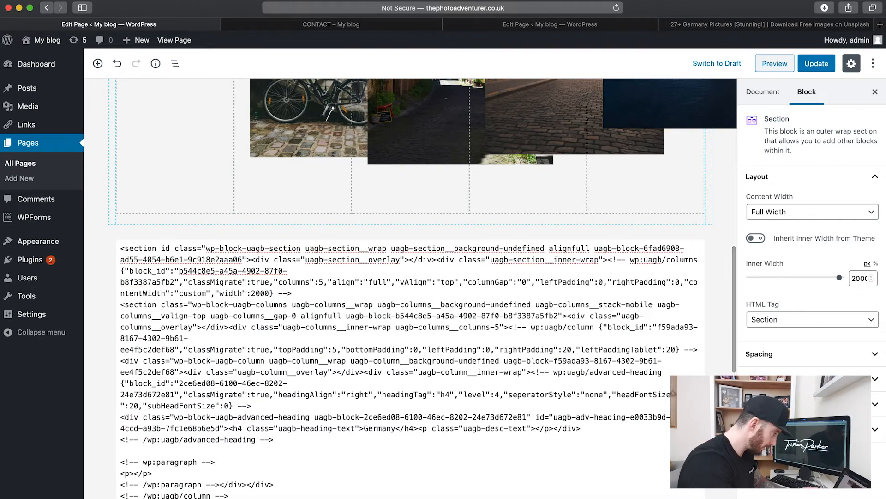
text(=)
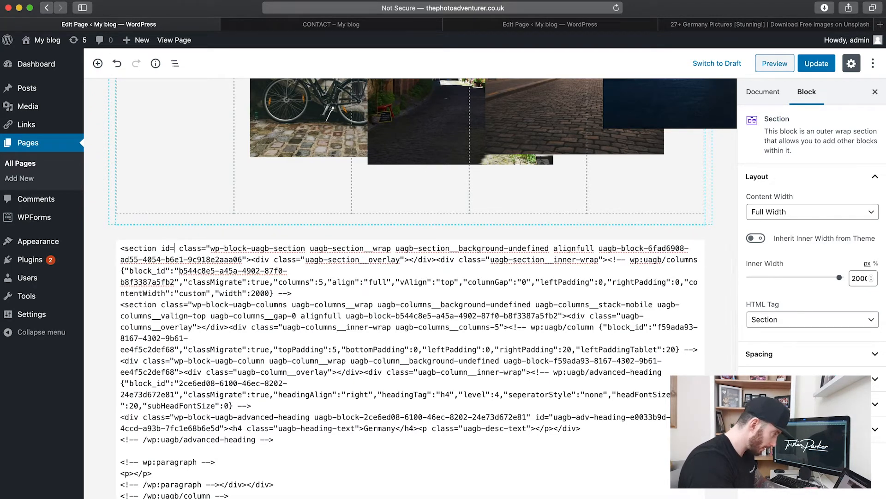
text(")
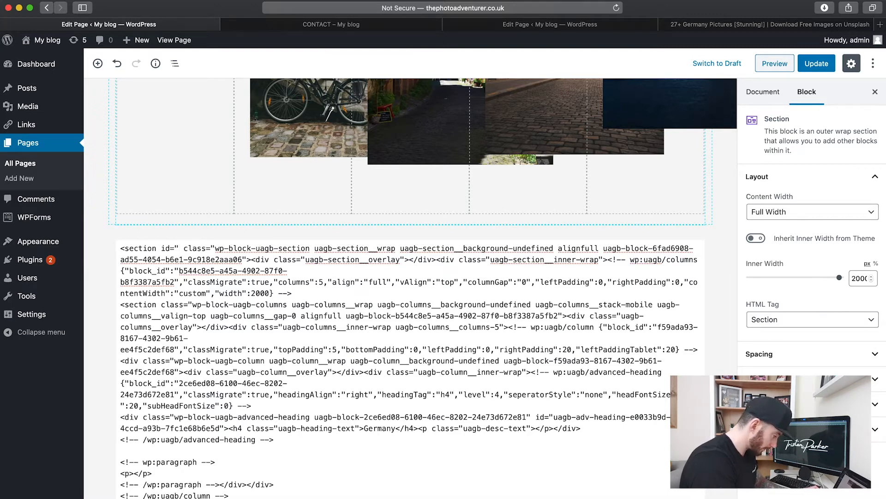
text(germany)
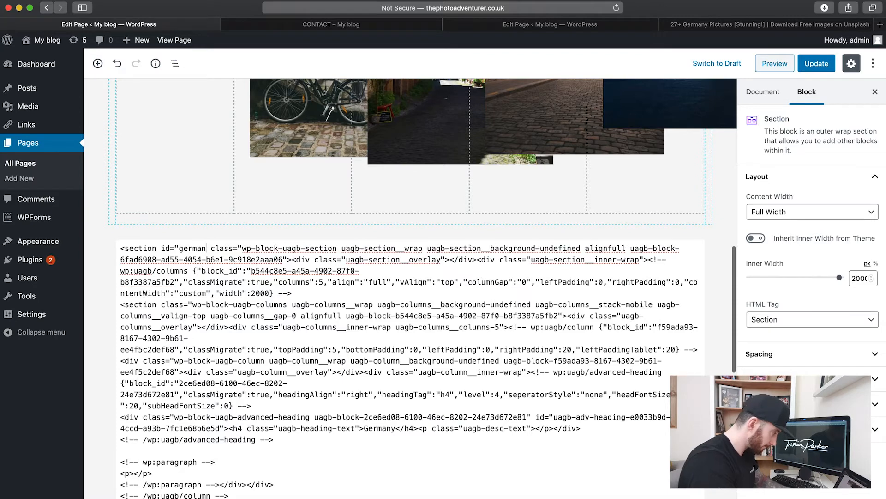
text(")
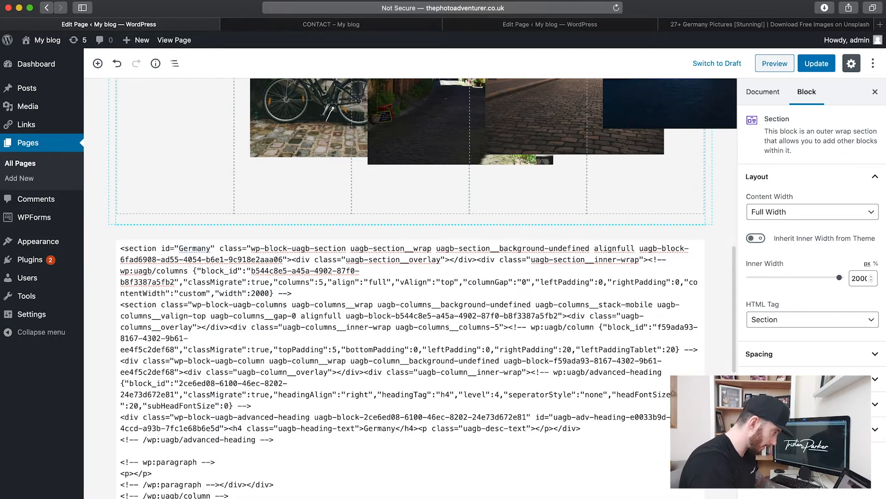
key(BackSpace)
text(g)
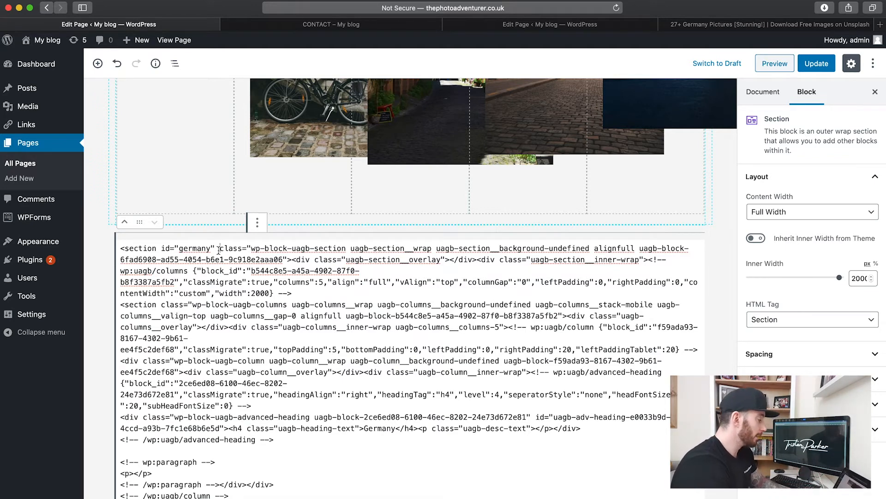
double_click(195, 248)
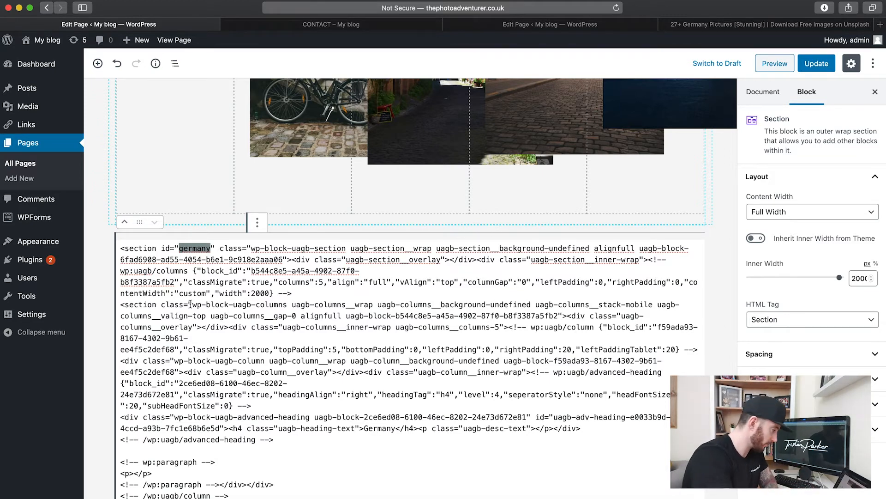
click(216, 247)
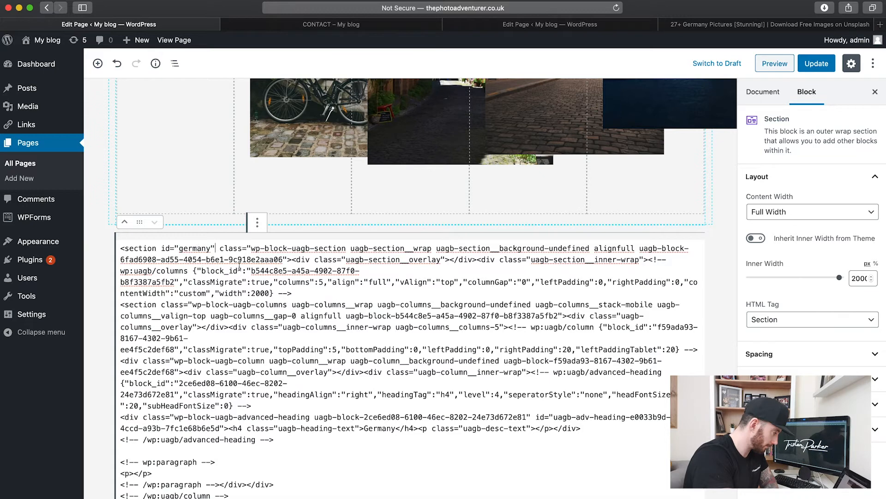
click(809, 65)
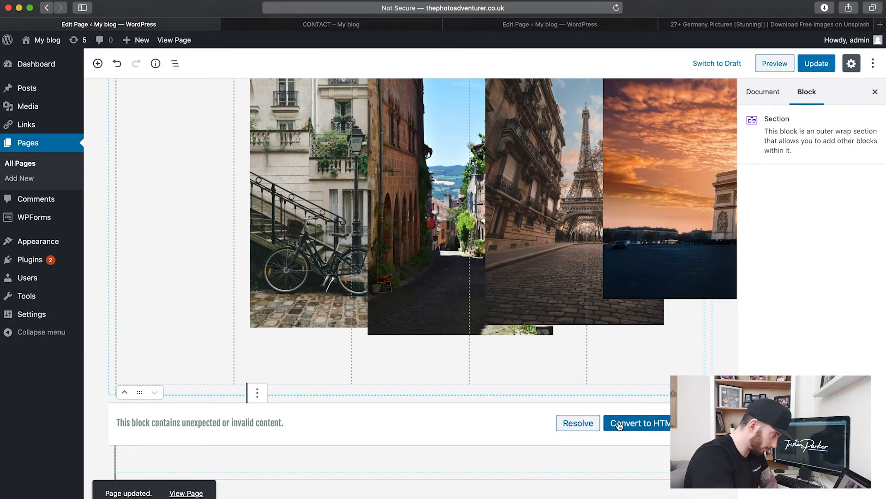
- Review the Resolve comparison for the invalid Germany section block, close it, and update the page
click(578, 423)
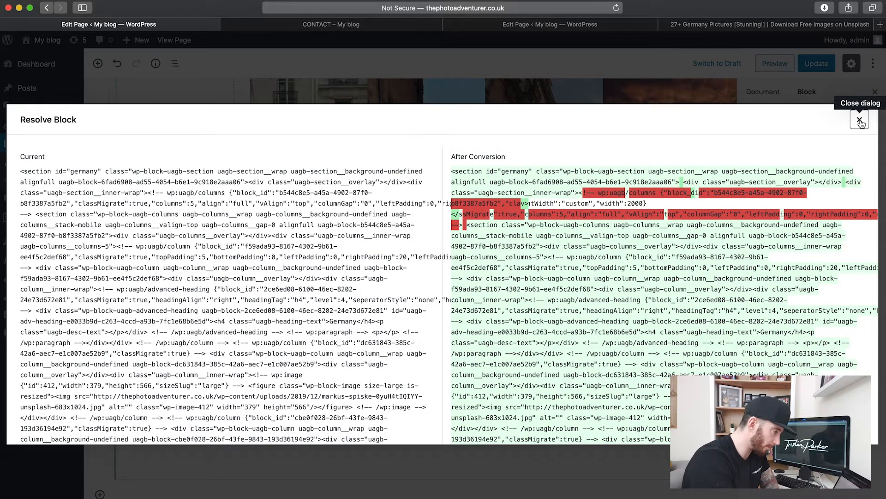
click(860, 120)
click(817, 64)
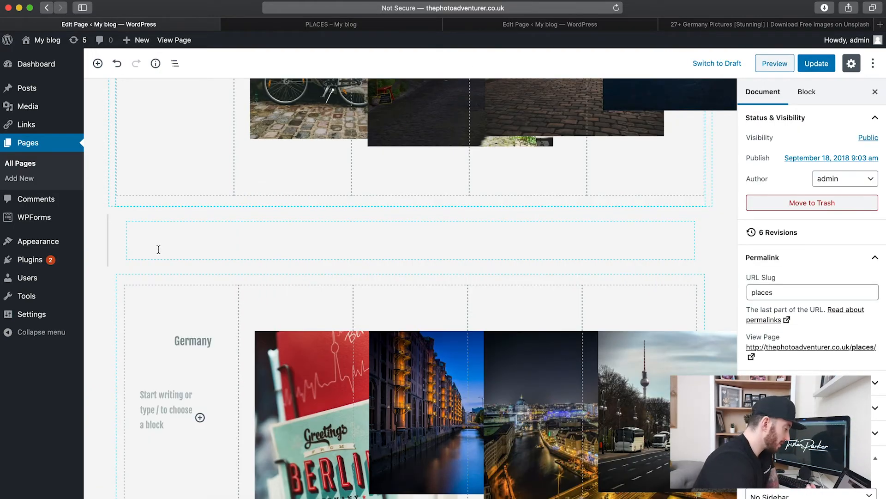
- Keep the id="germany" section code in the Classic block, update the page, and open the live Places tab
click(139, 230)
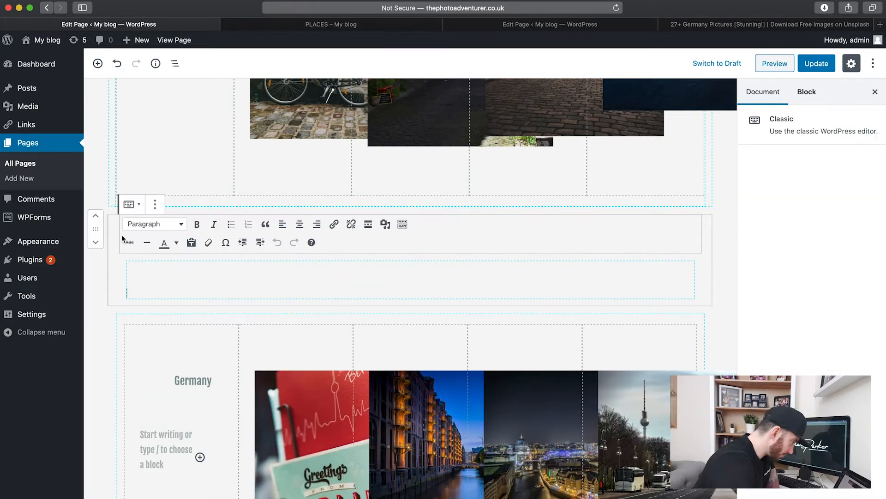
click(155, 203)
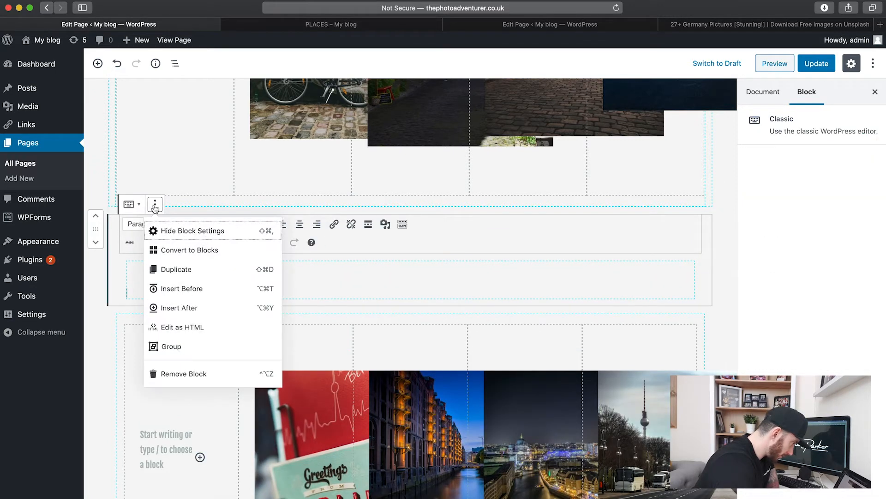
click(180, 327)
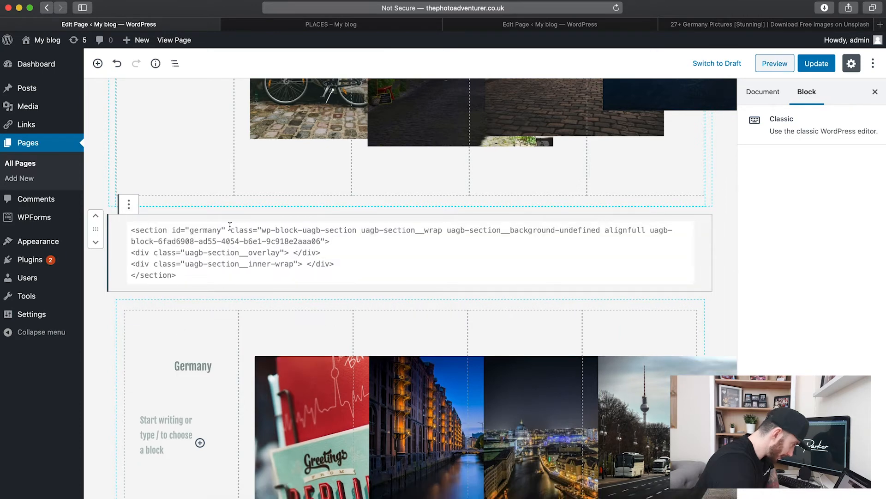
click(194, 278)
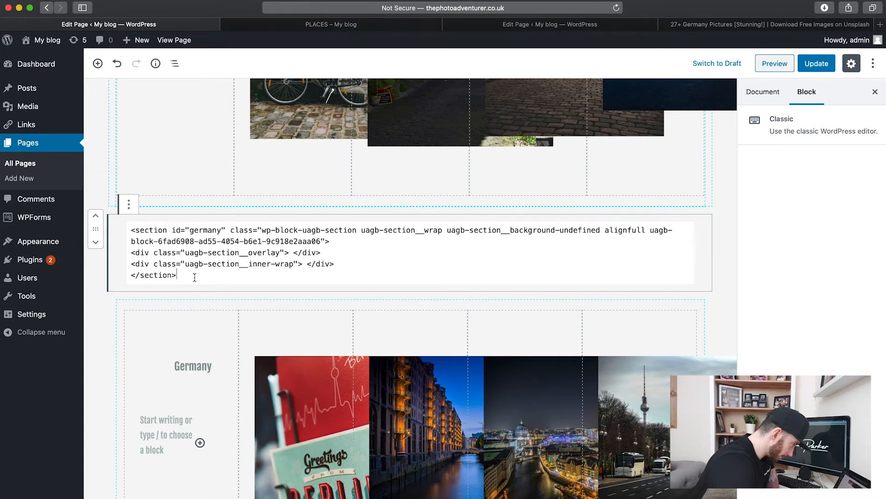
click(109, 304)
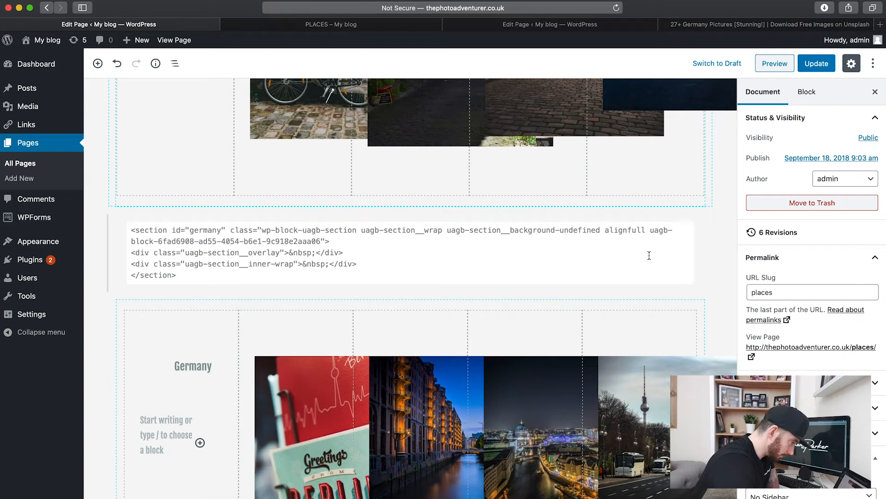
click(816, 64)
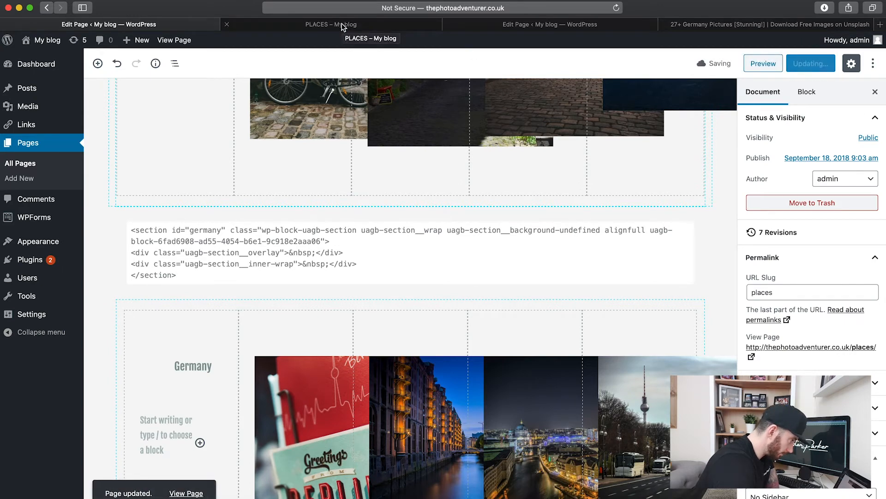
click(342, 27)
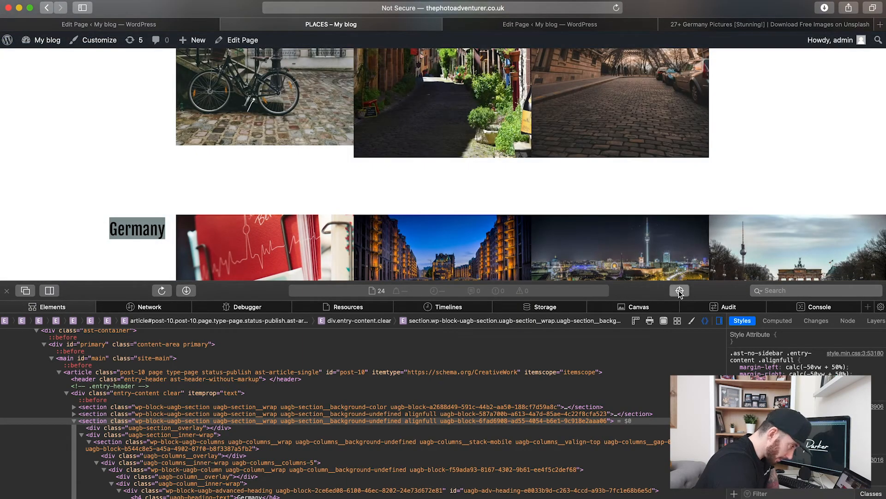
- Inspect the live Places page code to confirm <section id="germany"> sits directly above the Germany photos
click(678, 290)
click(292, 191)
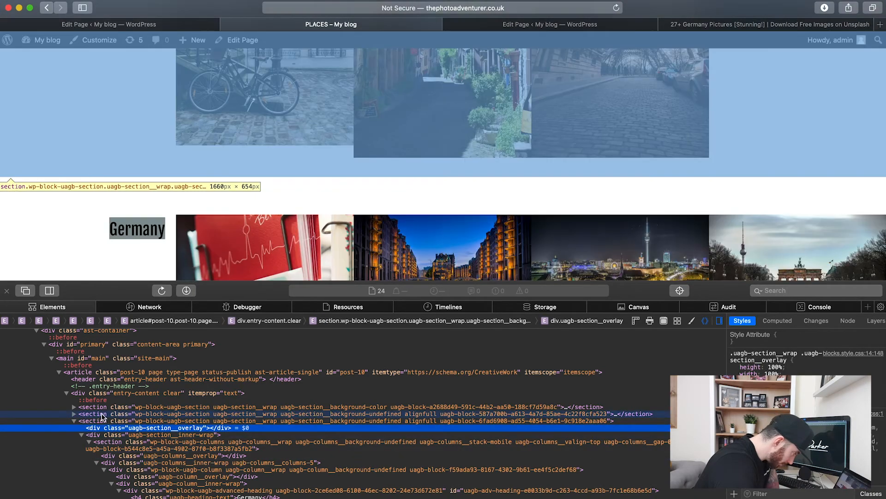
click(95, 416)
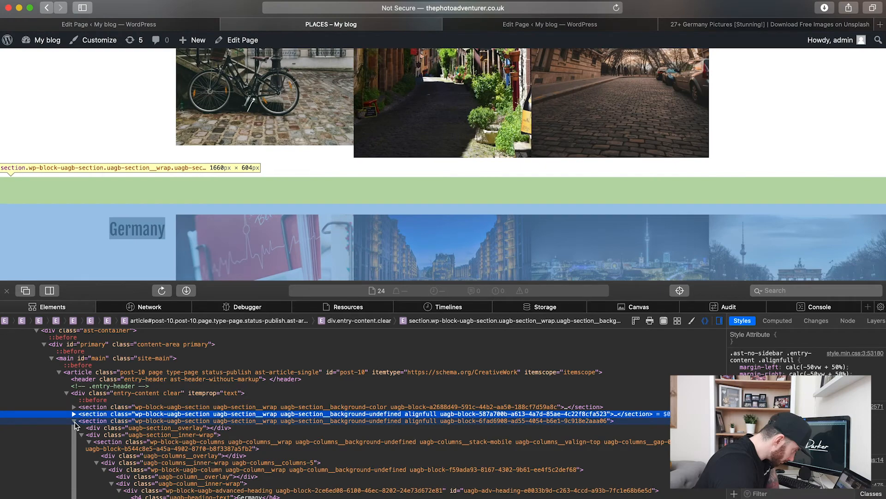
click(74, 421)
click(615, 8)
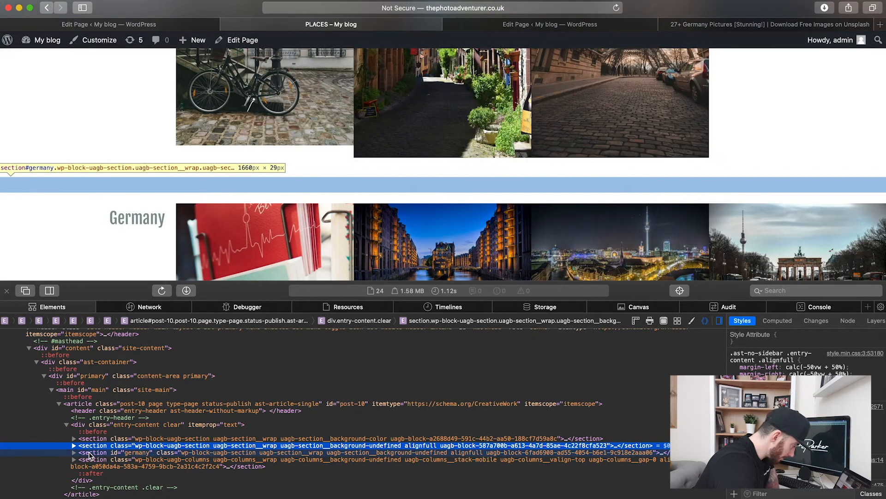
click(89, 452)
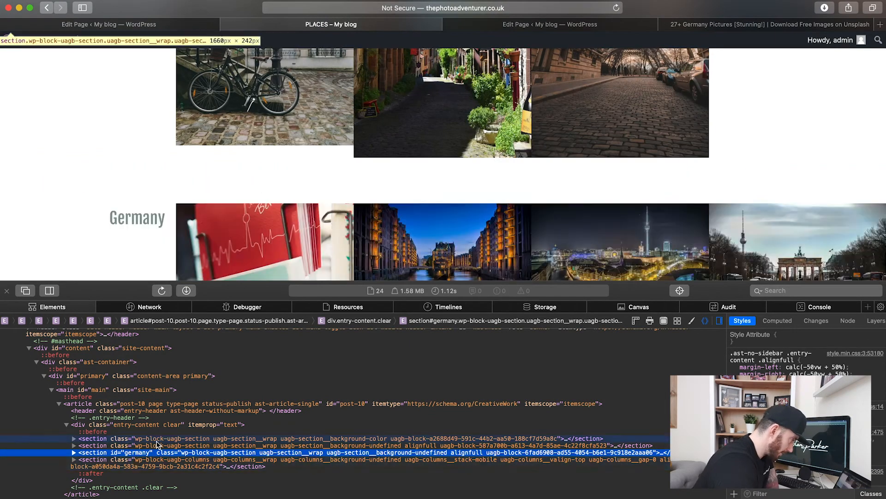
scroll(184, 247, down, 5)
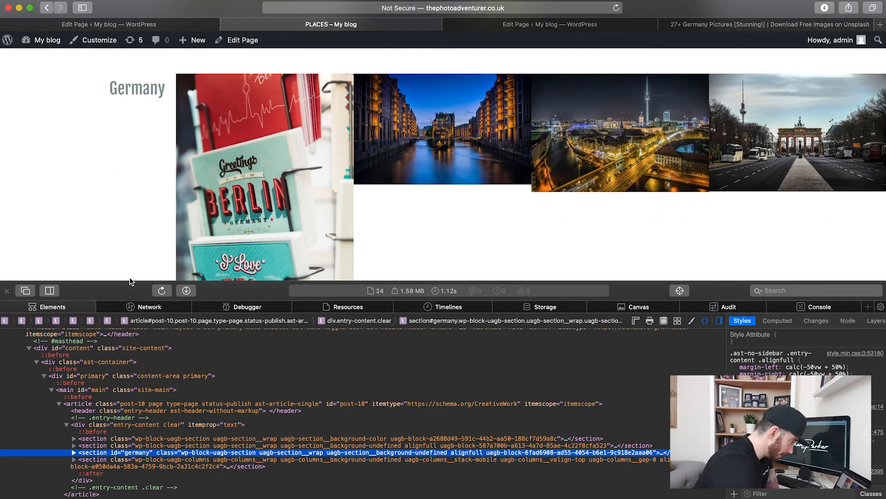
click(6, 291)
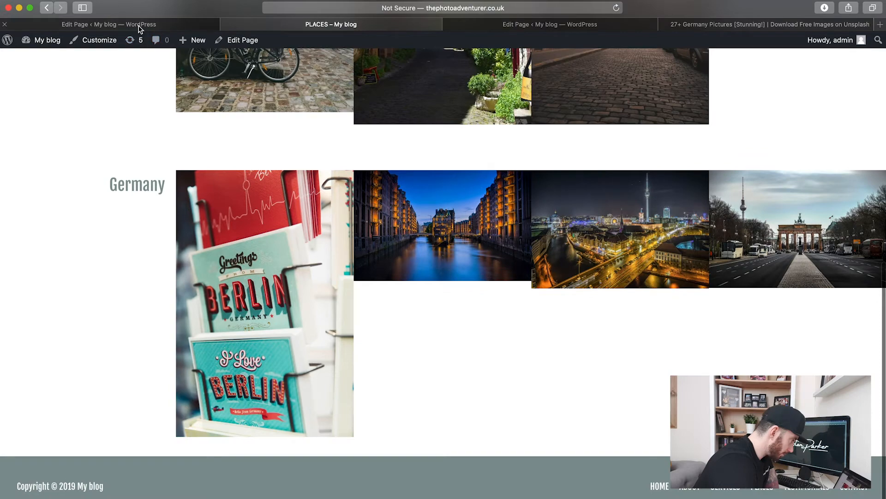
- Update the page, reload the live Places page, then test the Germany project link from the home page's Projects
click(140, 25)
click(817, 63)
click(344, 25)
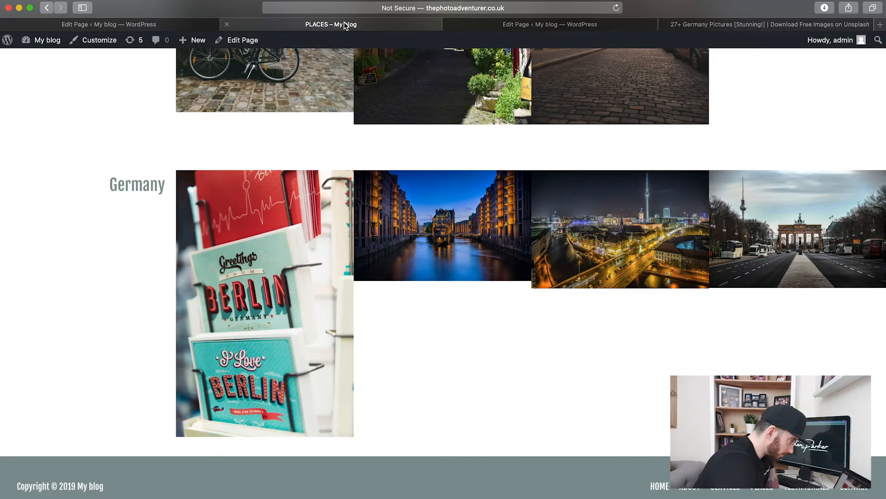
key(super+r)
click(549, 74)
scroll(549, 72, down, 8)
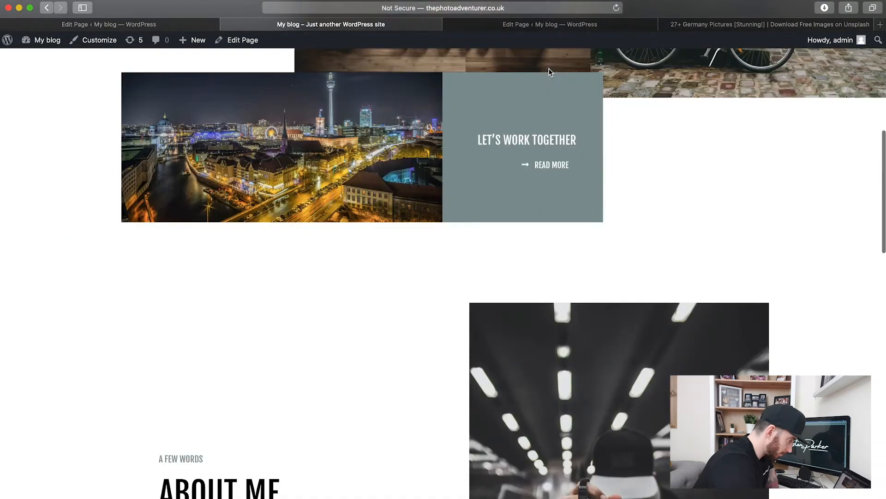
scroll(549, 72, down, 15)
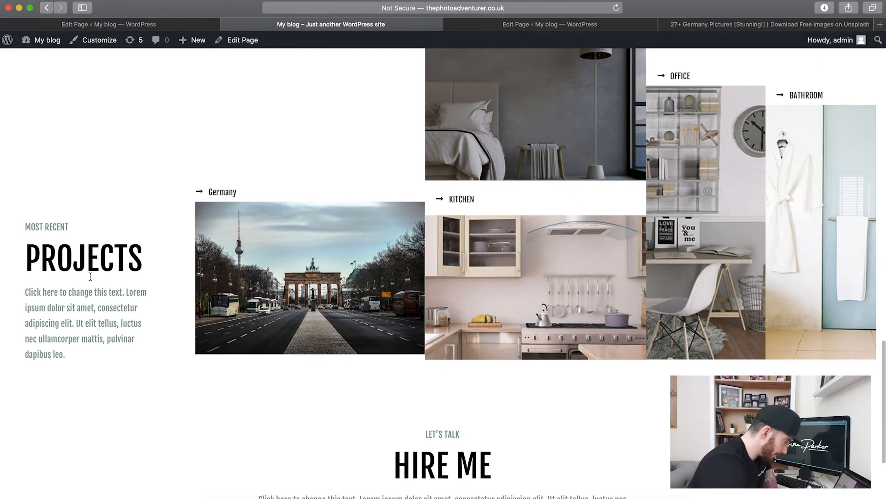
click(218, 194)
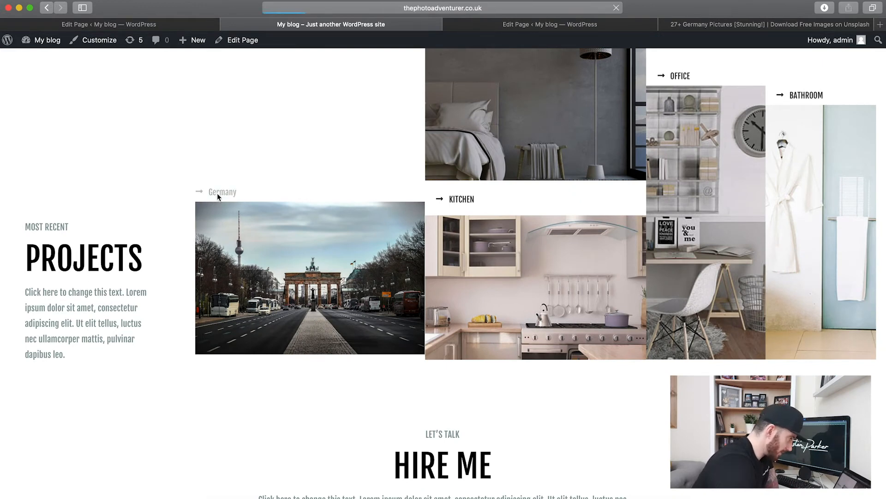
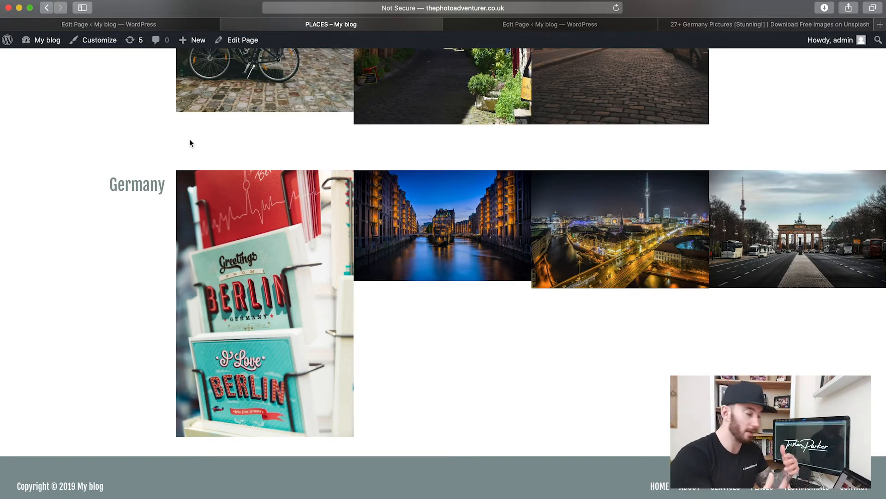
- Scroll the live Places page to review the Paris and Germany (Berlin, Hamburg) galleries
scroll(358, 243, up, 10)
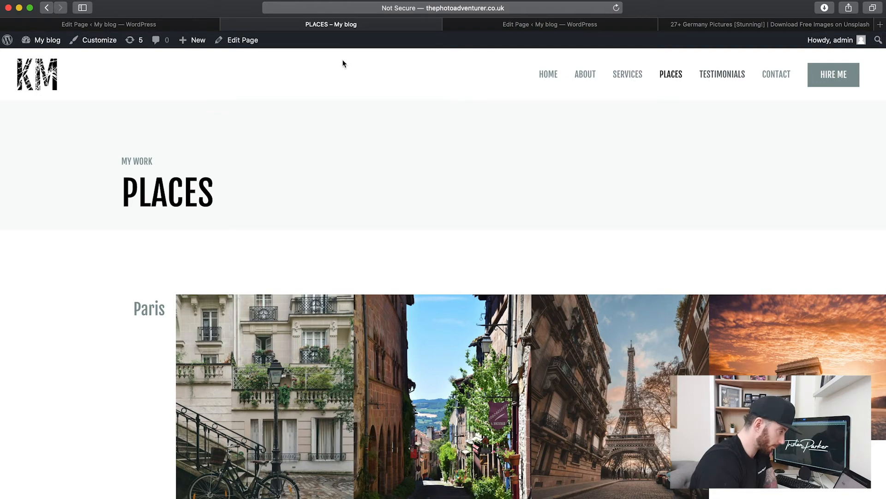
scroll(300, 220, down, 10)
scroll(300, 221, up, 10)
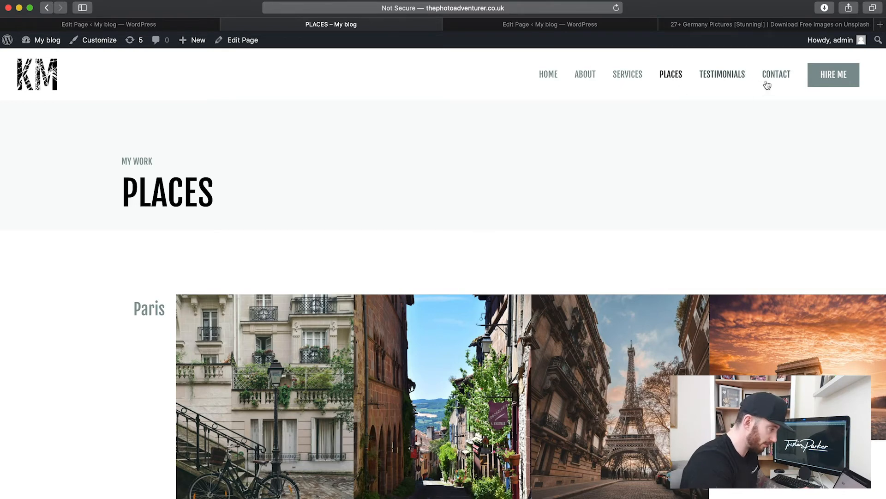
- Trash the SERVICES and TESTIMONIALS pages, leaving About, Contact, Home and Places
click(146, 26)
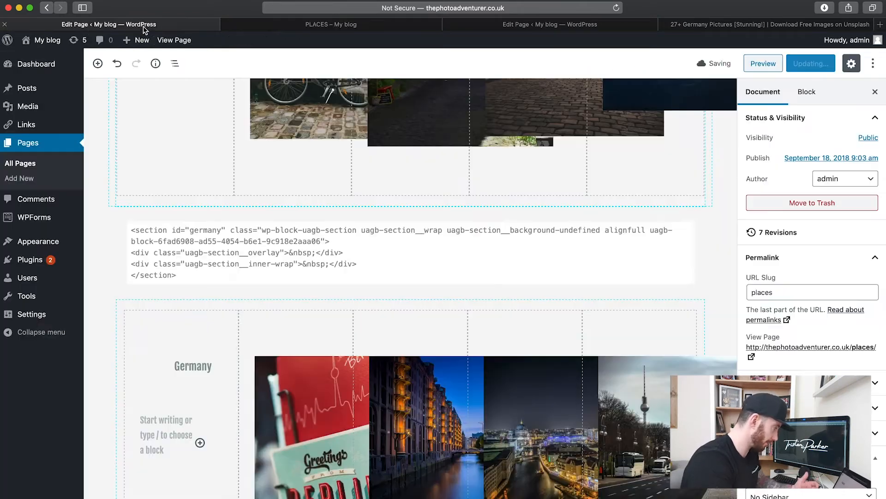
click(25, 146)
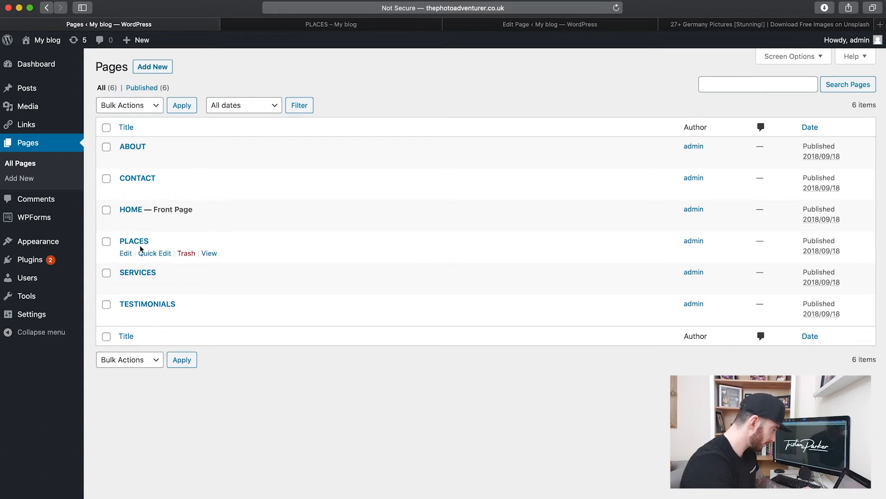
click(184, 286)
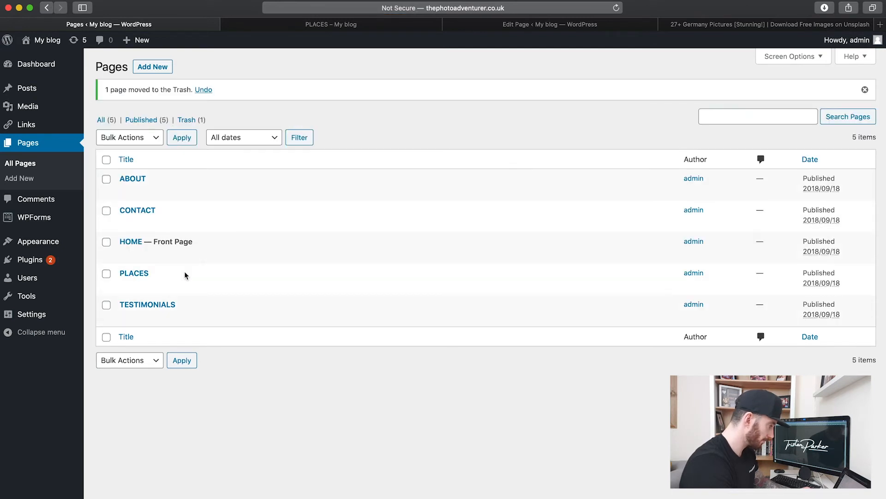
click(185, 317)
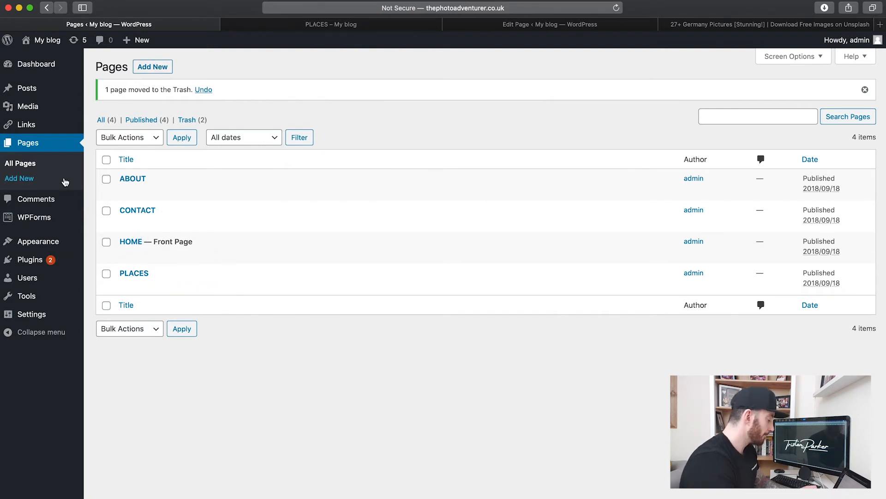
mouse_move(32, 257)
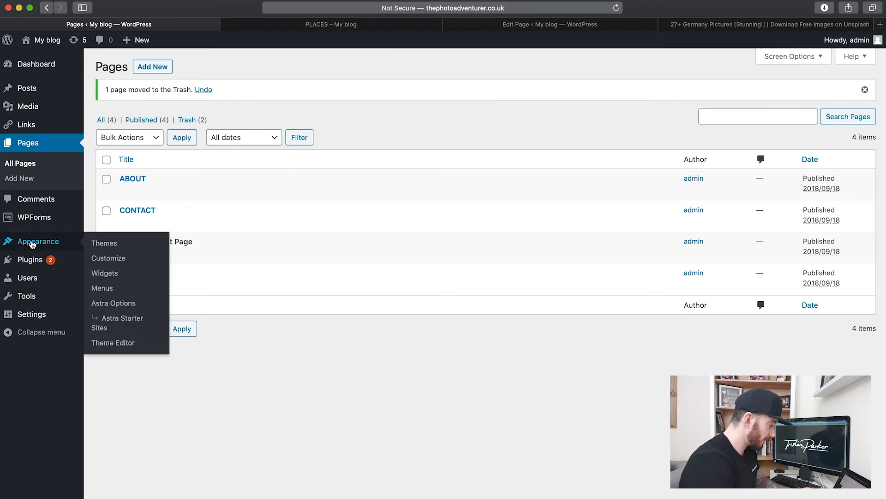
- Remove the invalid SERVICES and TESTIMONIALS entries from the site menu
click(103, 289)
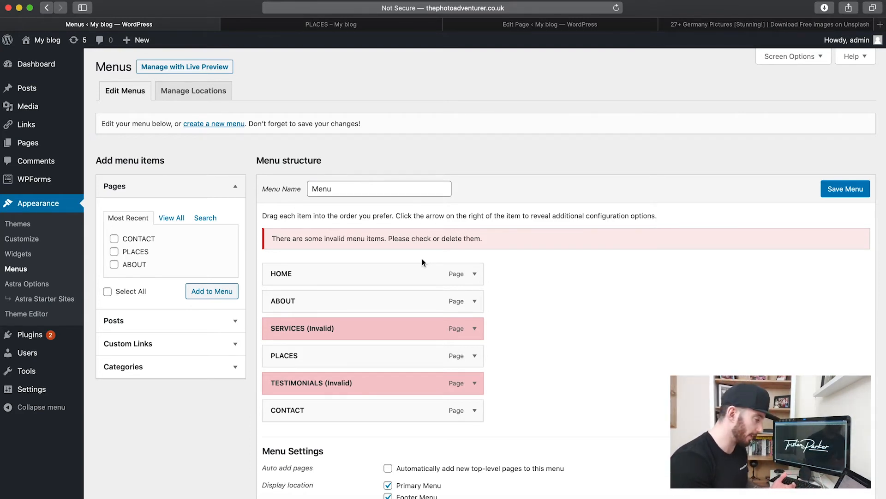
click(475, 330)
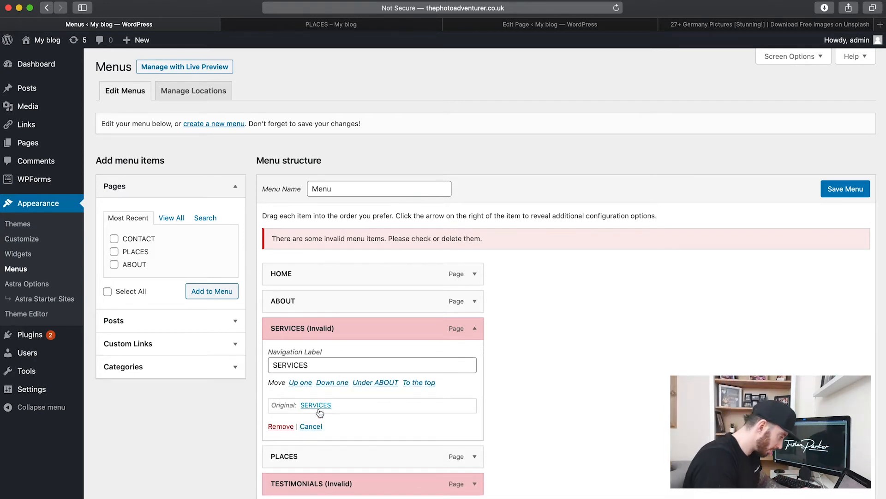
click(281, 427)
click(475, 356)
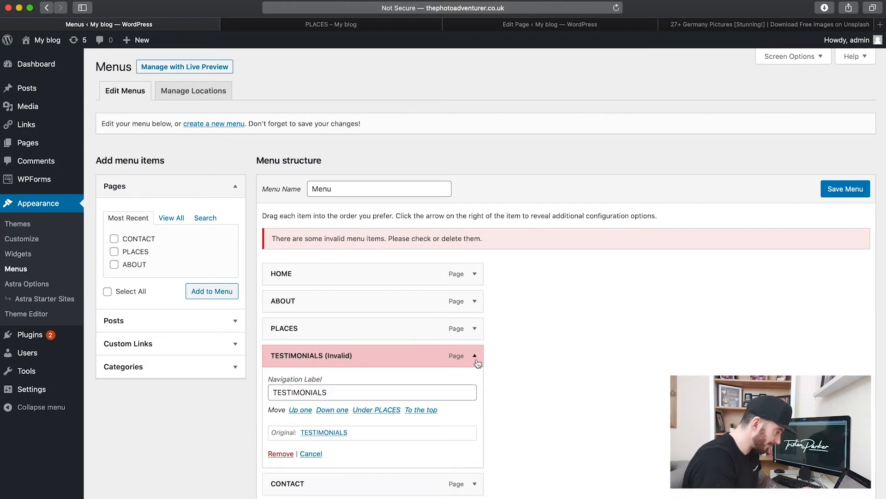
click(280, 454)
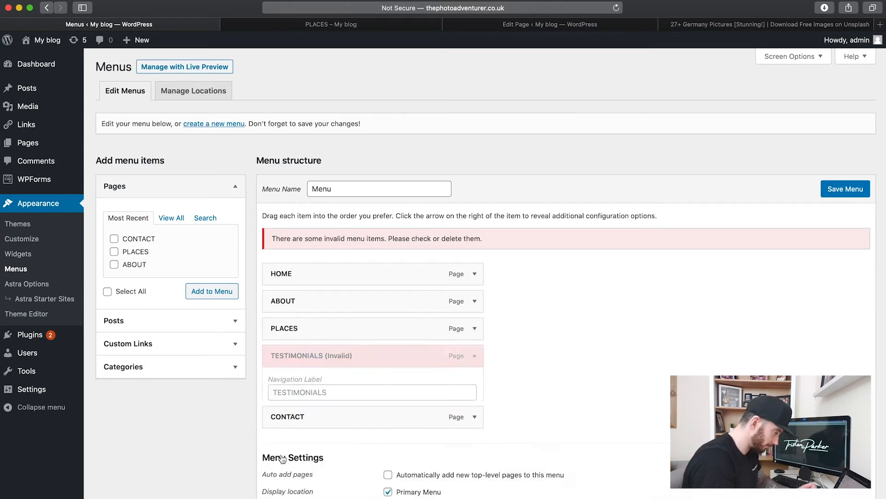
- Move ABOUT after PLACES and save the menu as Home, Places, About, Contact
mouse_move(326, 298)
mouse_down()
mouse_move(326, 313)
mouse_move(327, 297)
mouse_up()
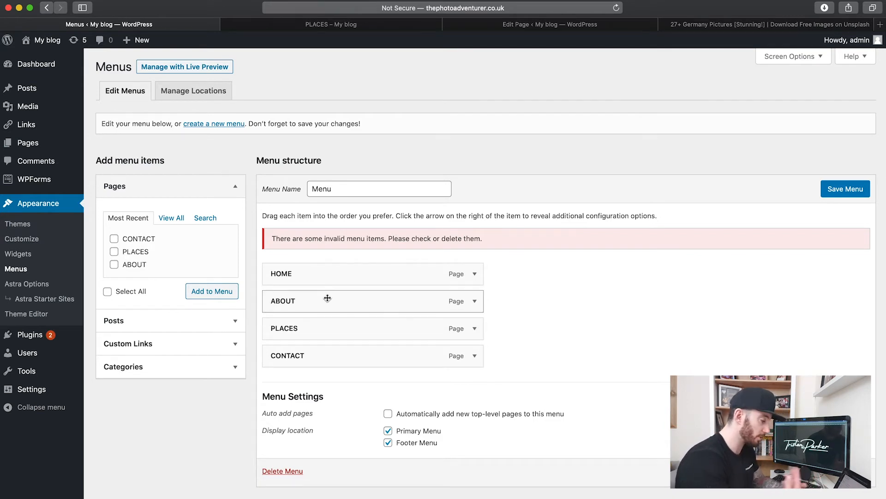
drag(327, 298, 288, 349)
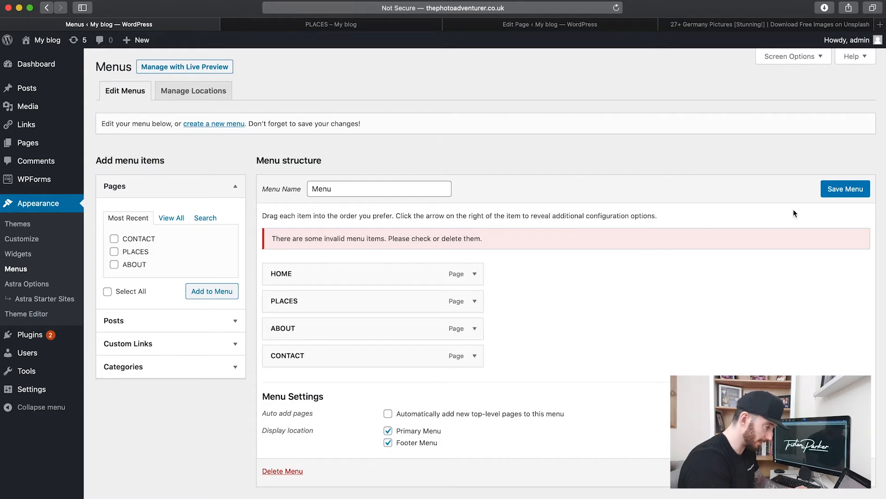
click(840, 190)
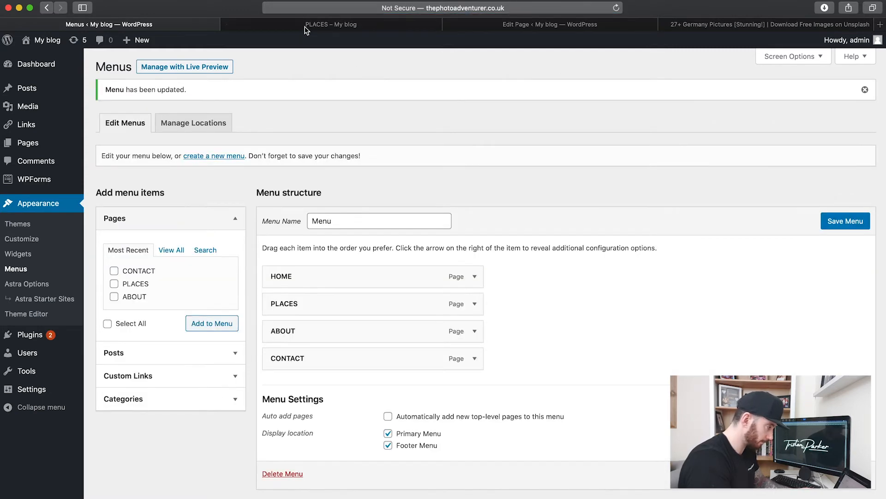
click(324, 25)
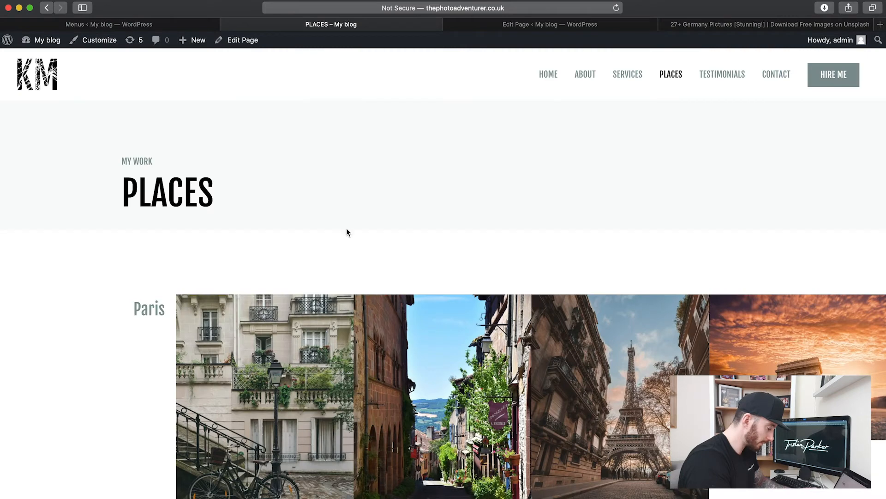
key(super+r)
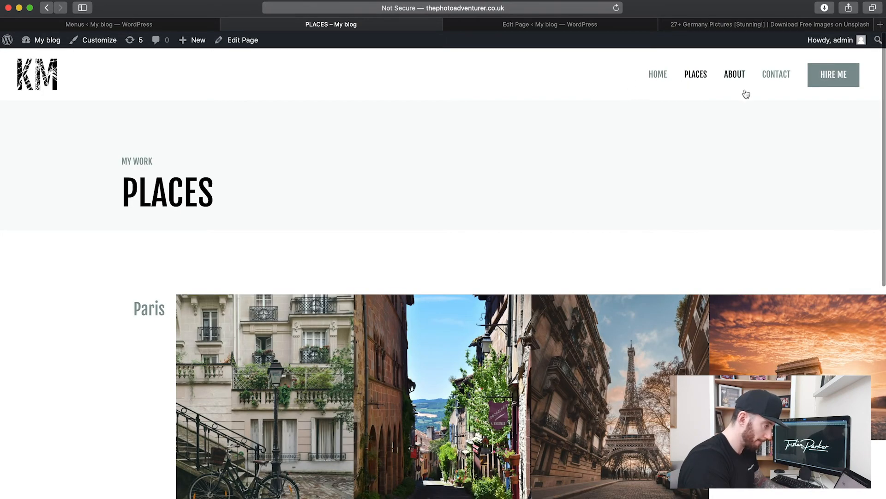
click(130, 25)
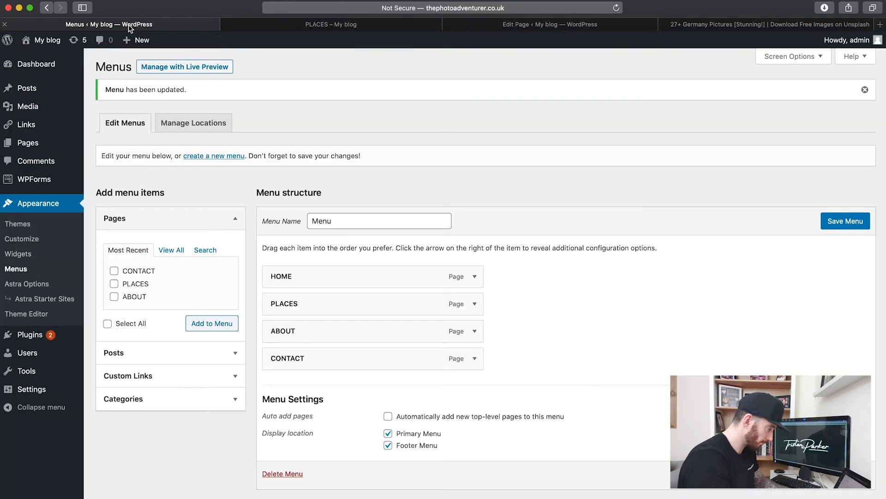
click(357, 26)
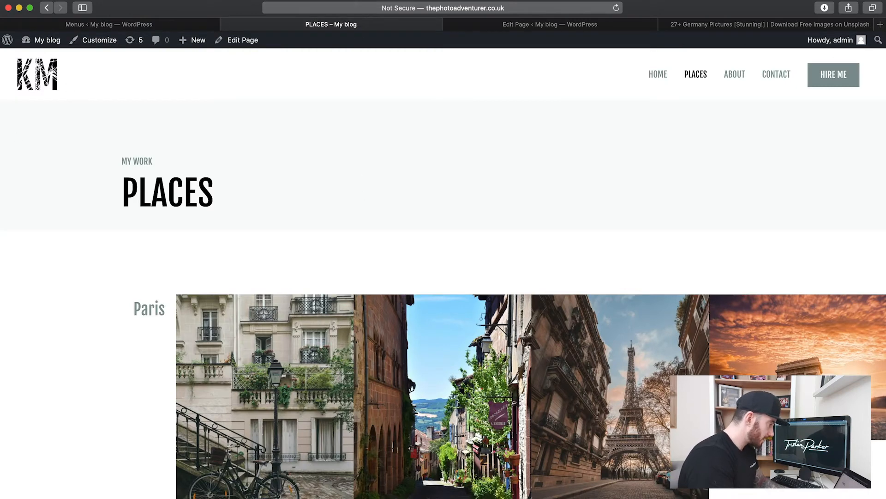
click(133, 25)
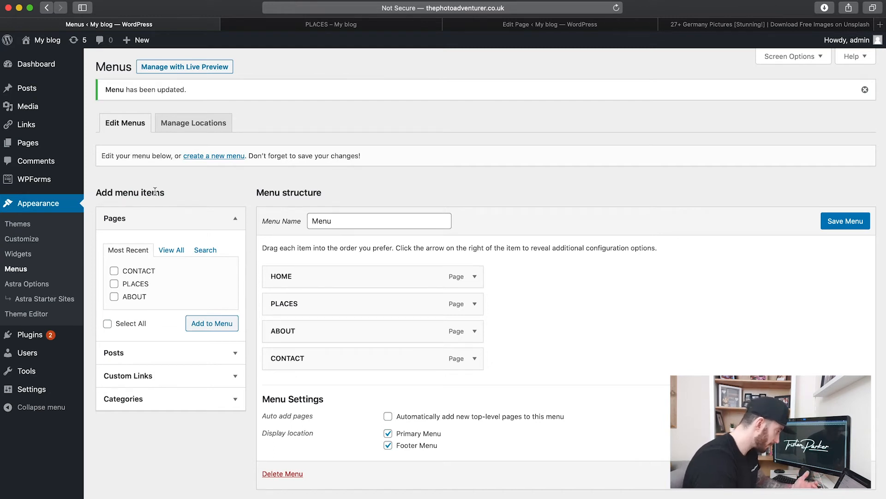
- Open the Customizer's Header > Site Identity panel showing the current KM logo and retina logo
click(23, 239)
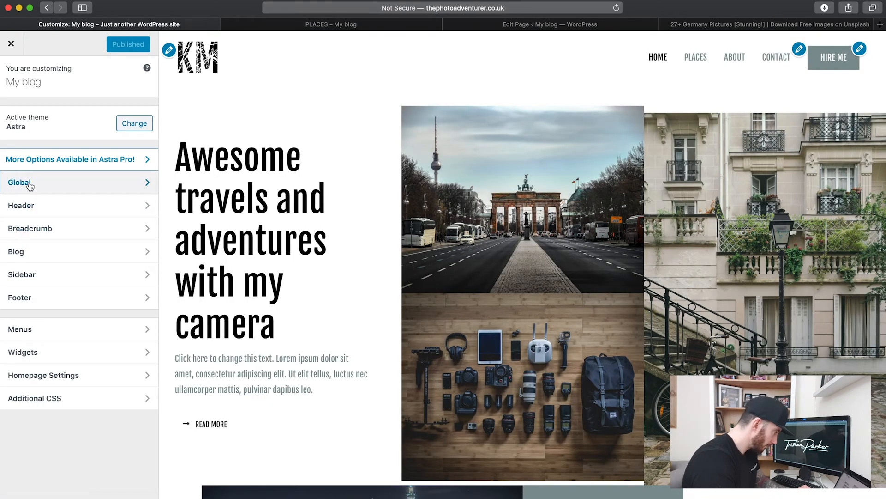
click(29, 186)
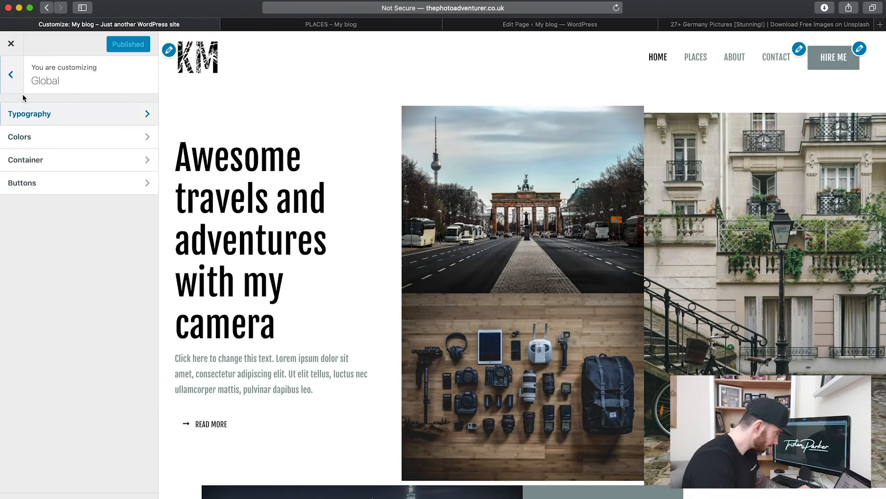
click(12, 75)
click(49, 206)
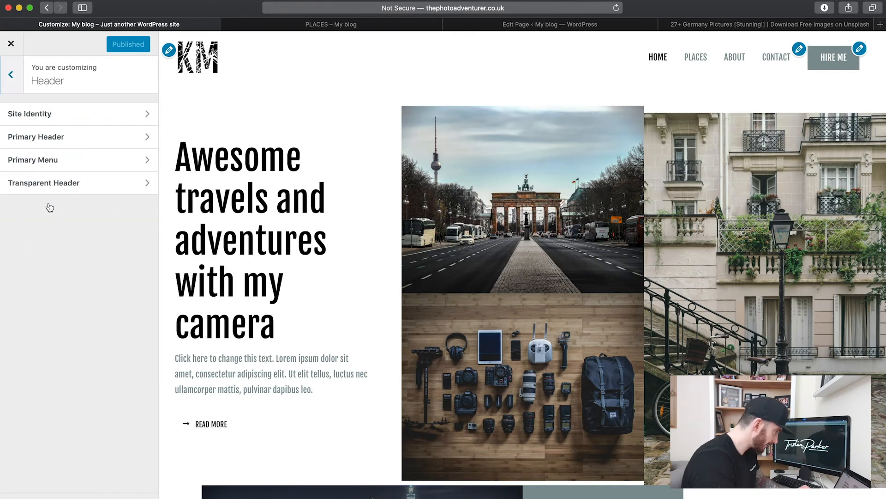
click(52, 118)
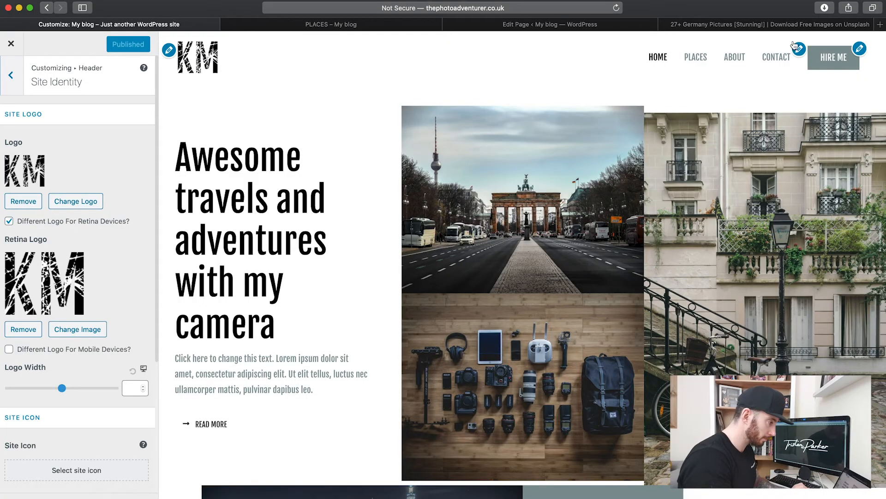
click(880, 25)
click(450, 7)
text(w)
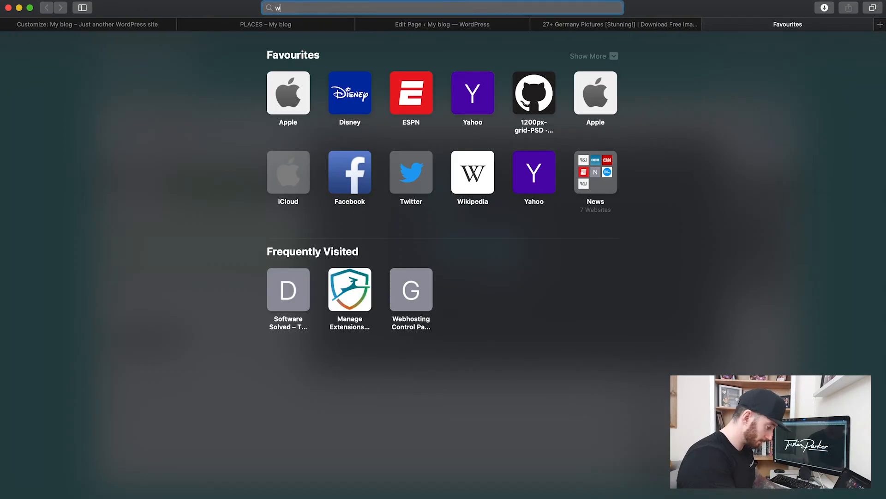
text(ww.logomakr.com)
key(Return)
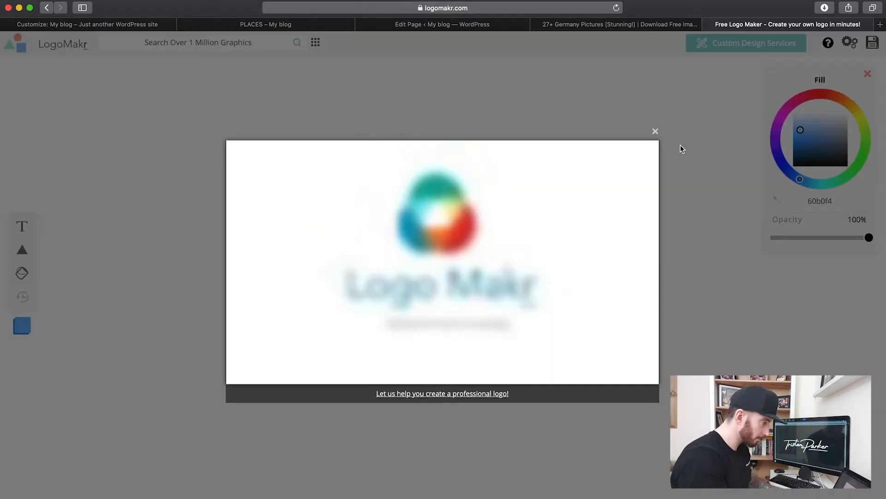
click(657, 133)
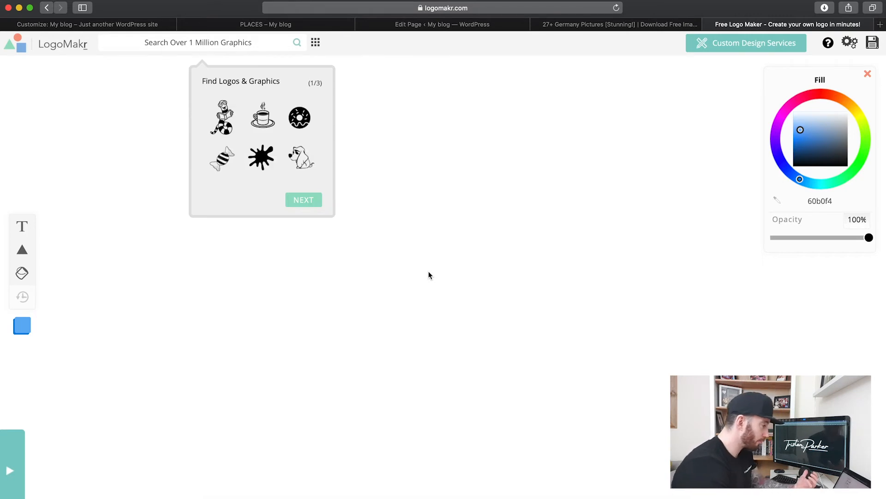
- Add the DSLR camera clipart from a 'cam' search, moved up-left, shrunk and upright
click(226, 46)
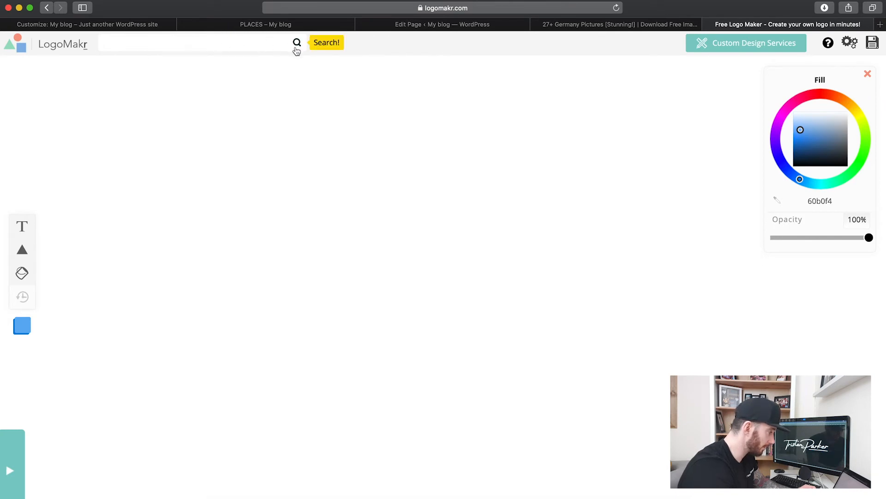
text(camera)
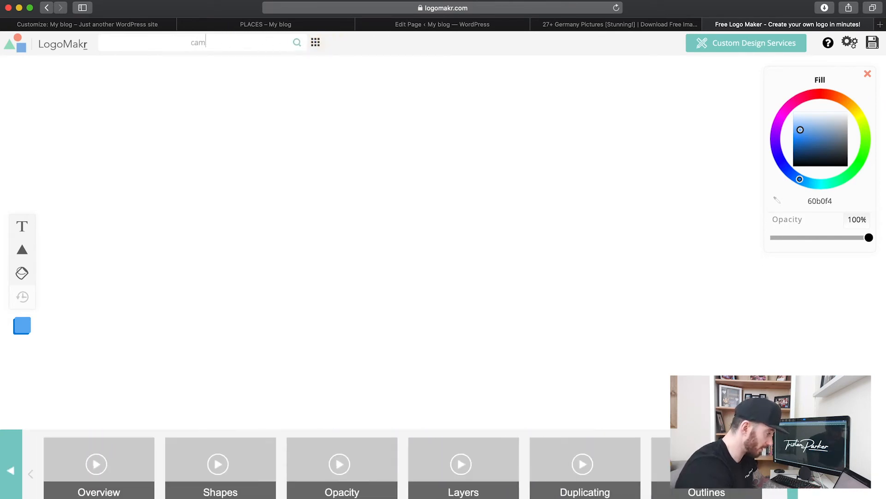
click(297, 43)
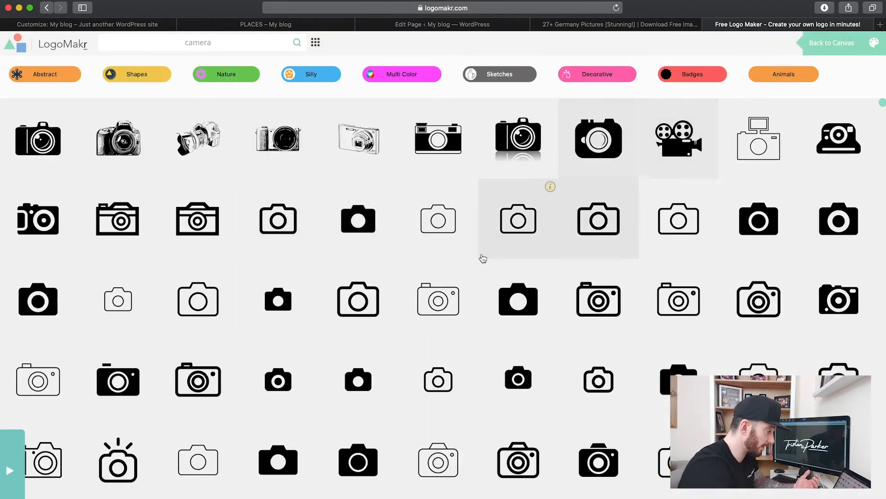
click(118, 148)
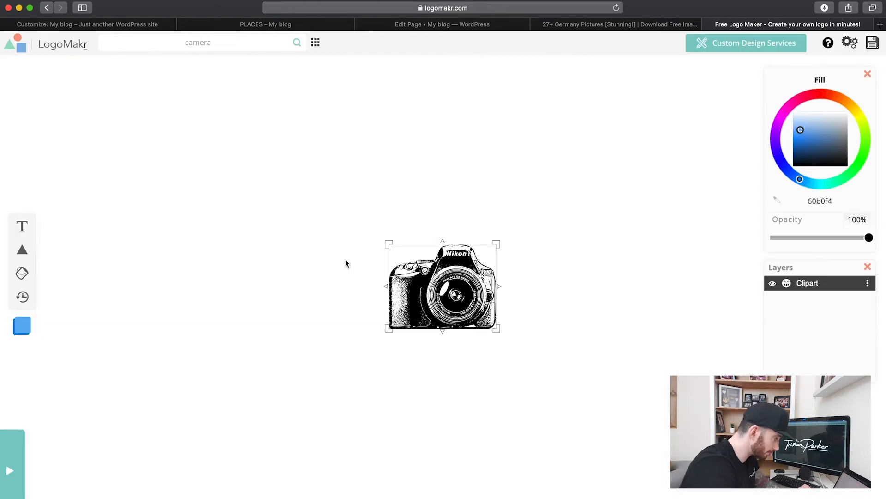
drag(441, 283, 289, 242)
drag(228, 284, 185, 279)
drag(299, 273, 299, 228)
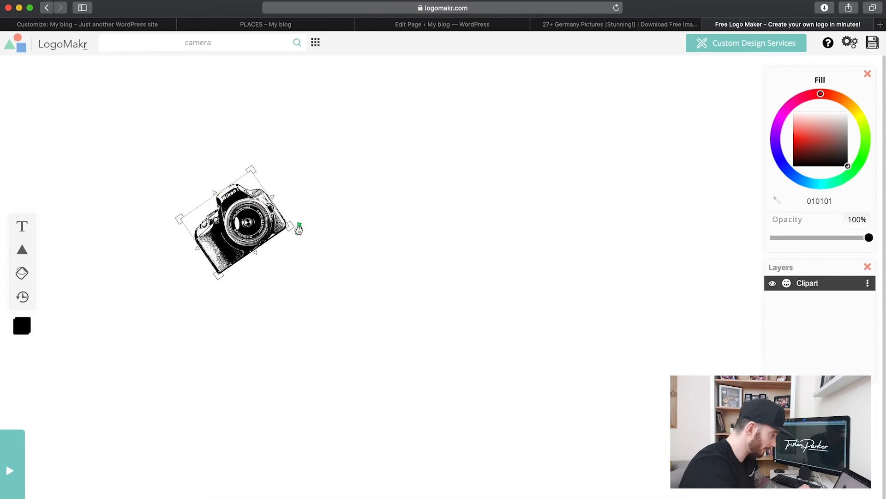
key(super+z)
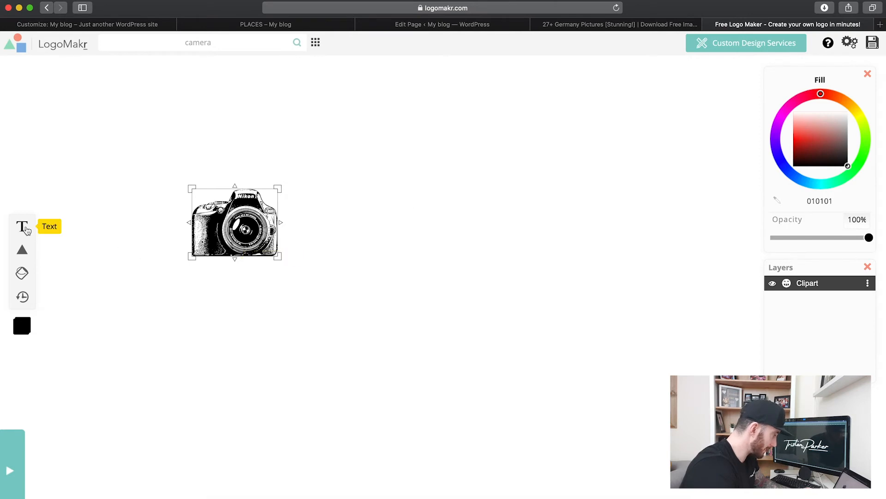
- Add a bold text element reading myPhoto
click(23, 227)
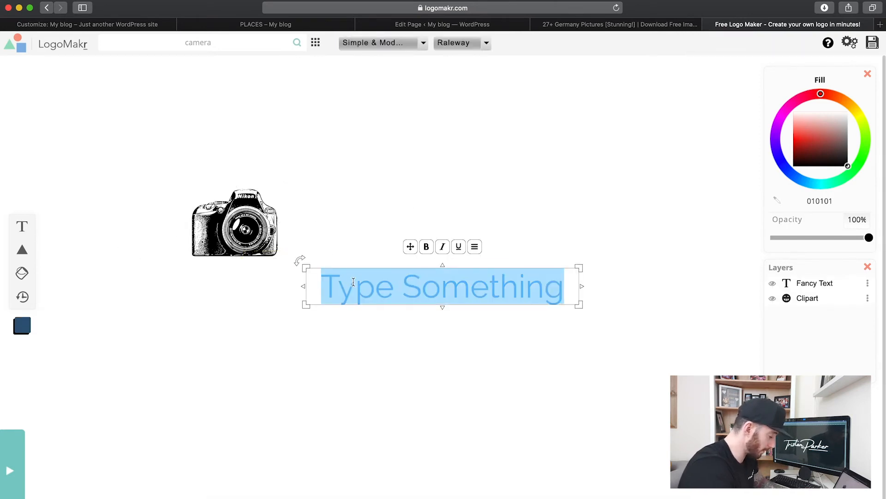
text(P)
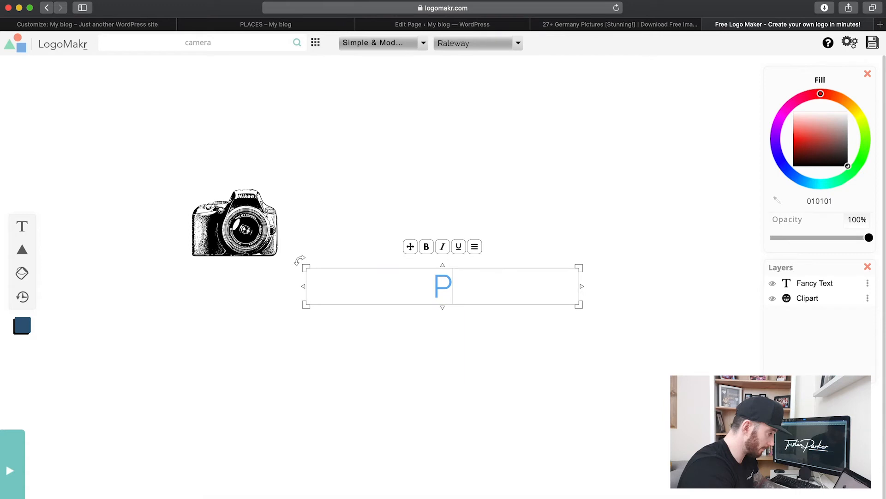
text(Phopto)
key(BackSpace)
key(BackSpace)
key(BackSpace)
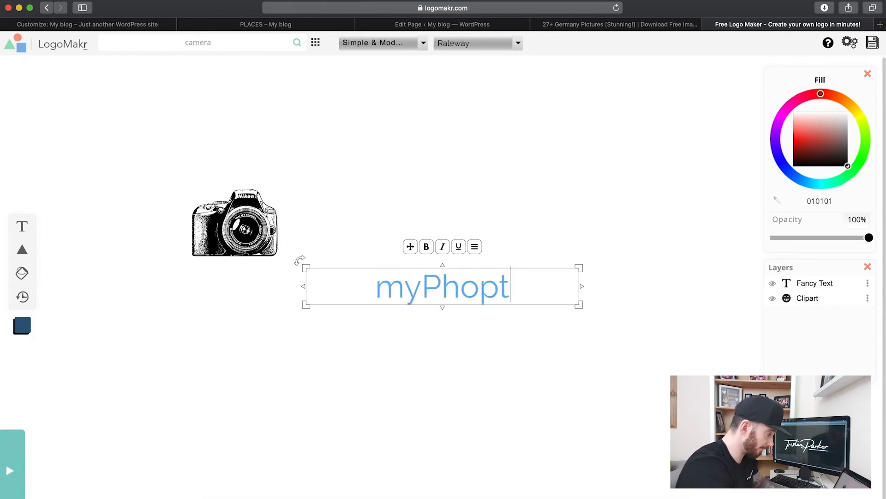
text(to)
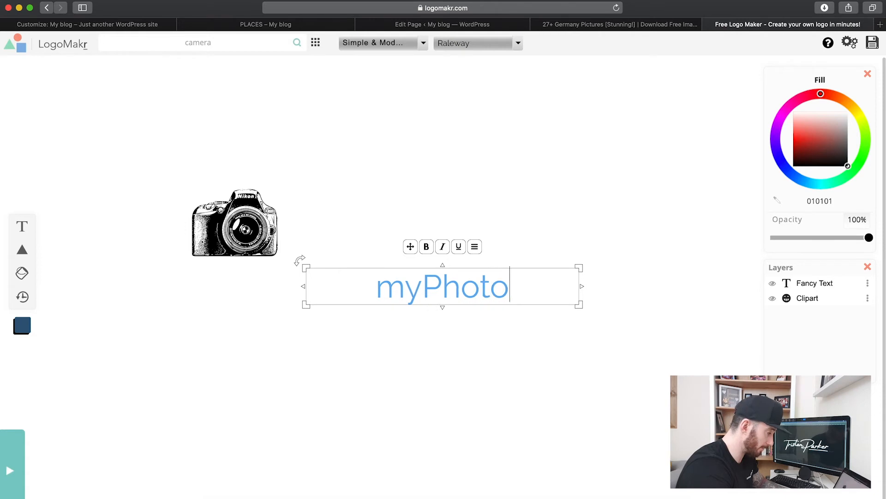
drag(515, 287, 357, 288)
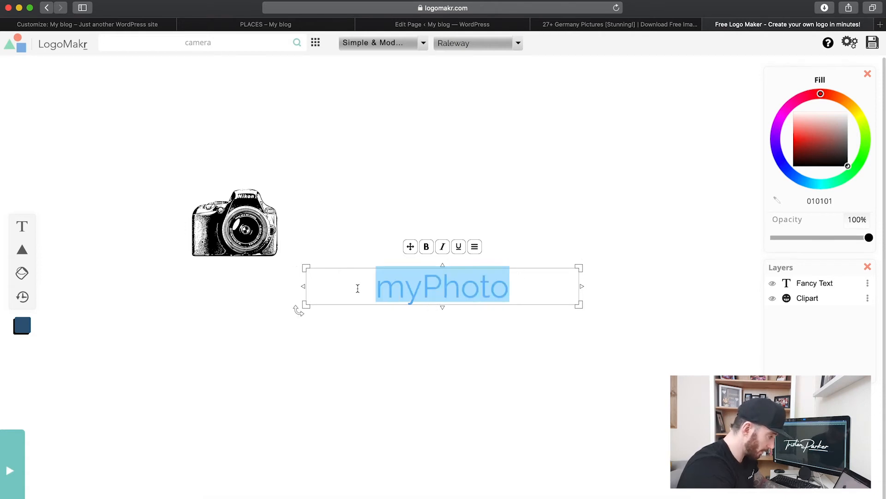
click(427, 247)
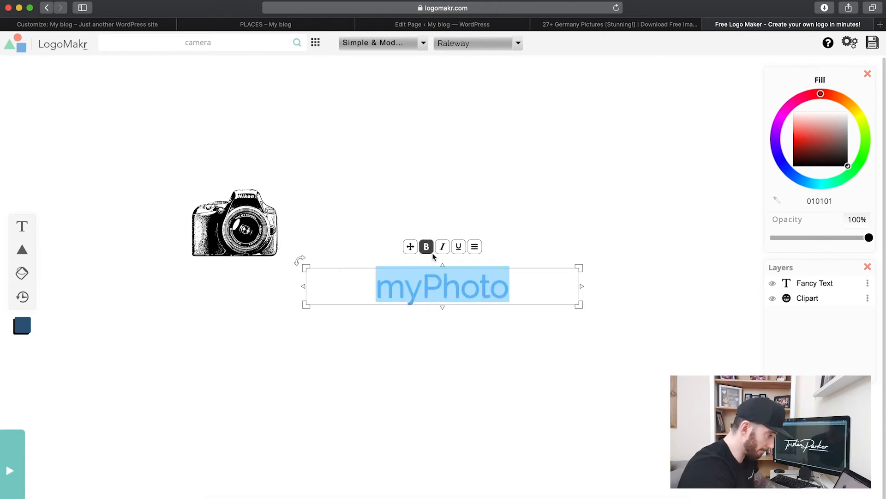
- Try Fredoka One on the text, then set it to Open Sans Extra Bold
click(517, 43)
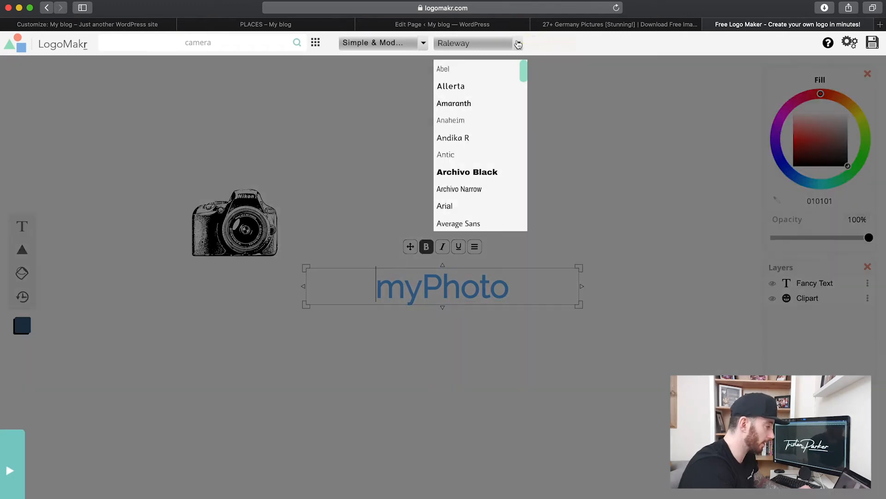
scroll(487, 92, down, 3)
scroll(474, 119, down, 5)
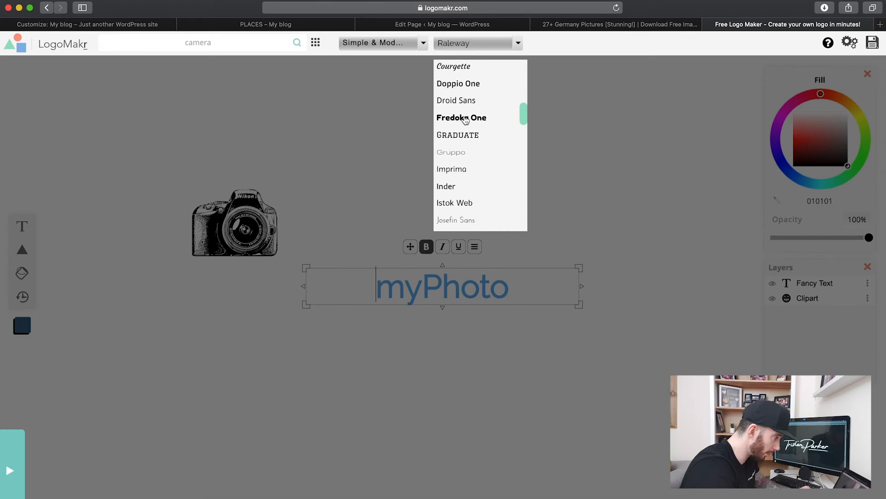
click(465, 119)
double_click(440, 284)
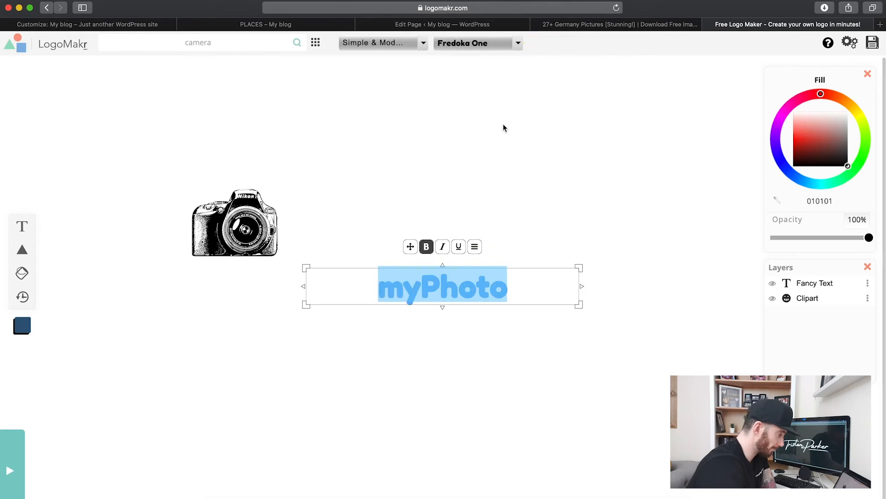
click(518, 42)
scroll(490, 166, down, 5)
scroll(490, 165, down, 10)
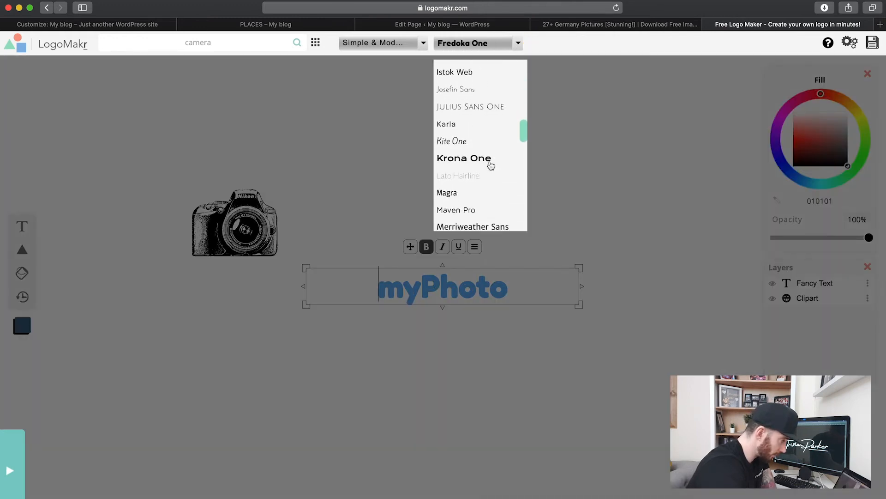
scroll(491, 165, down, 4)
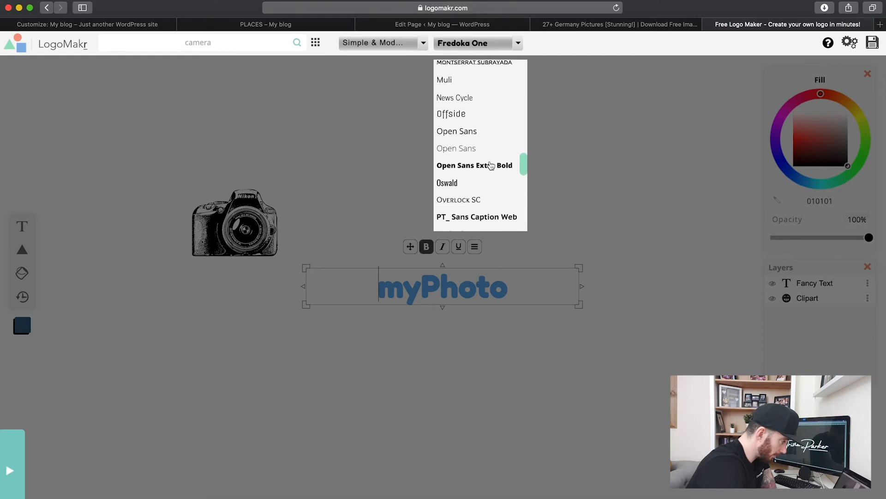
click(461, 166)
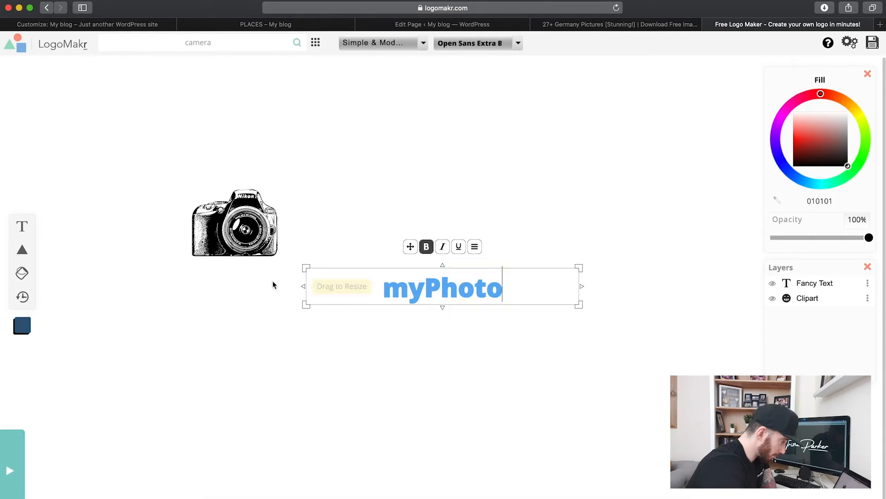
- Resize the text, left-align it and position it beside the camera
drag(304, 286, 367, 286)
drag(407, 307, 377, 318)
click(445, 364)
drag(475, 298, 387, 227)
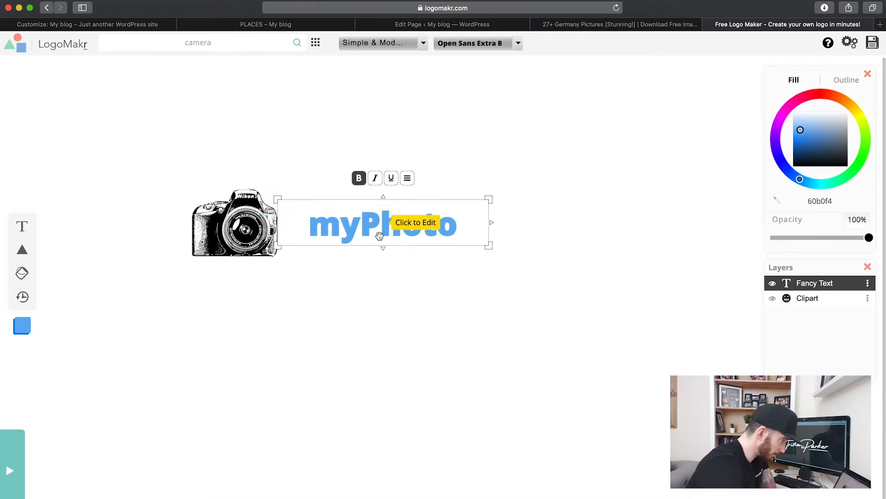
click(408, 177)
click(442, 78)
drag(326, 232, 337, 229)
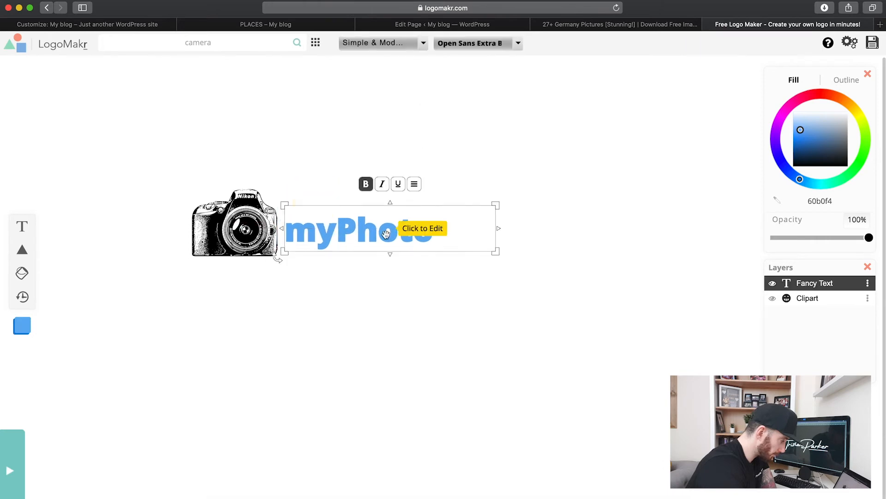
drag(494, 252, 427, 238)
drag(350, 224, 352, 208)
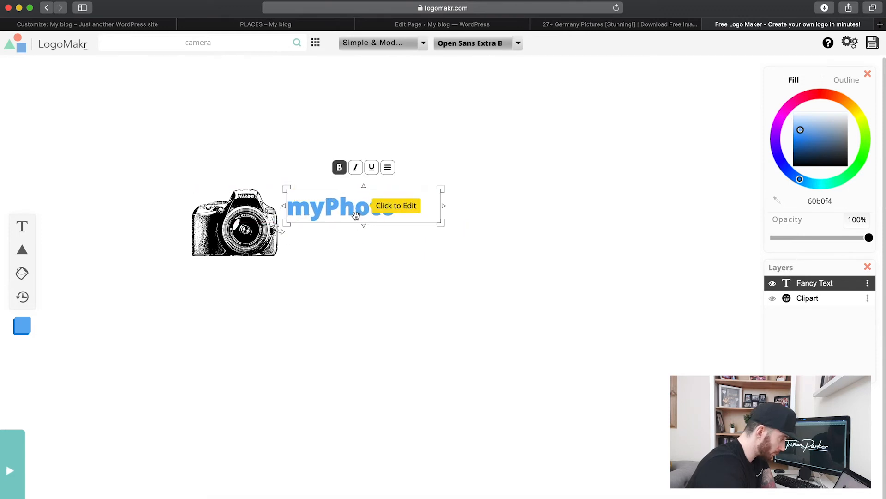
- Delete 'my' so it reads Photo, and colour the text black (000000)
click(330, 212)
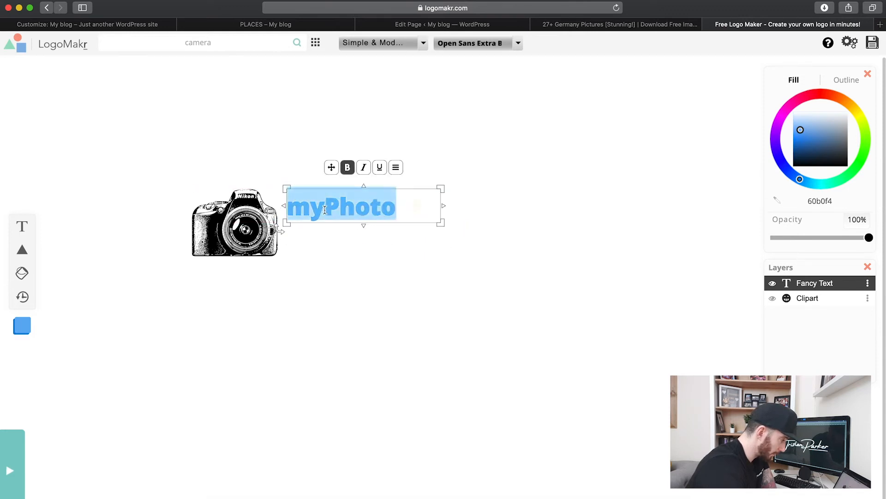
click(325, 210)
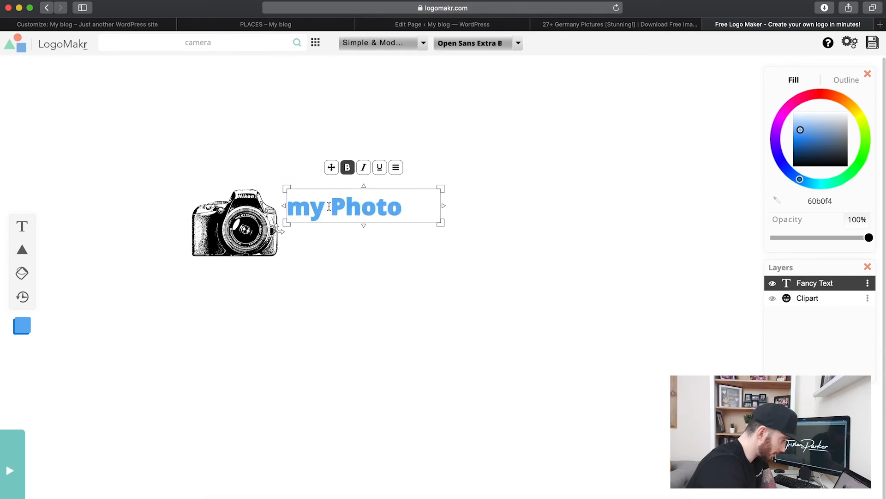
drag(329, 206, 287, 208)
key(BackSpace)
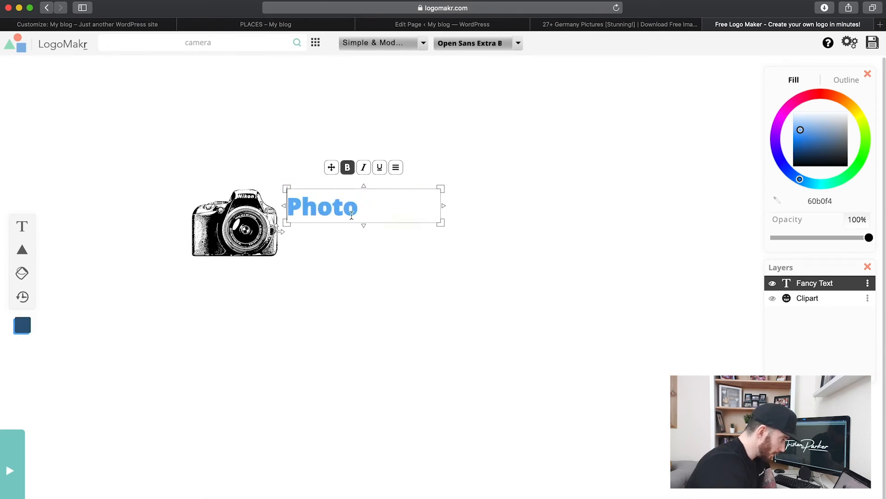
mouse_move(804, 134)
mouse_down()
mouse_move(862, 183)
mouse_move(848, 167)
mouse_up()
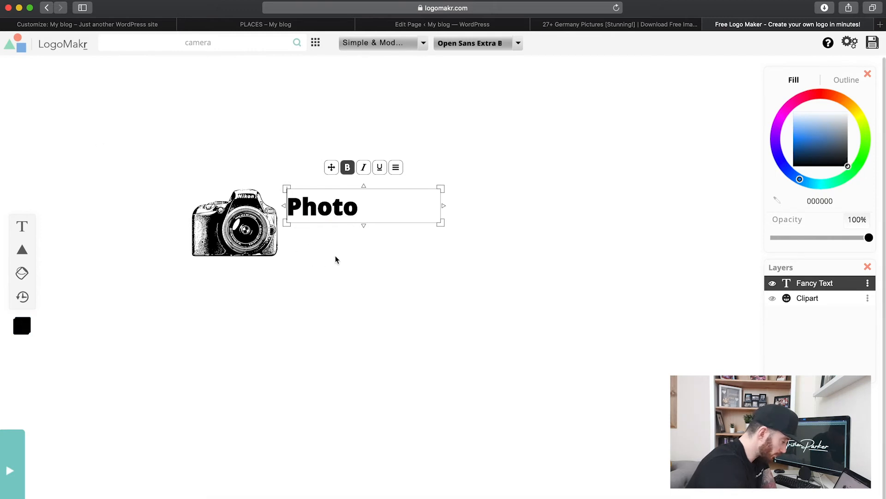
click(340, 267)
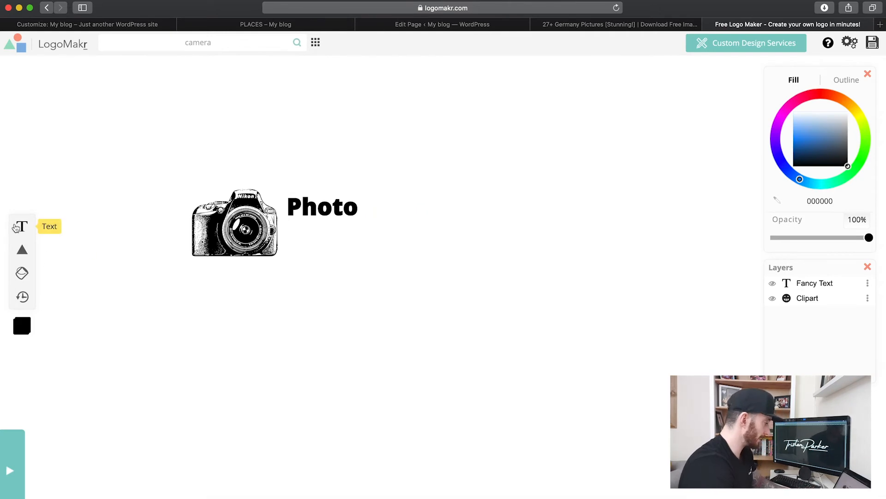
- Add a second text element reading Adventurer and select it
click(15, 227)
text(Adv)
text(entrue)
key(BackSpace)
key(BackSpace)
key(BackSpace)
text(ure)
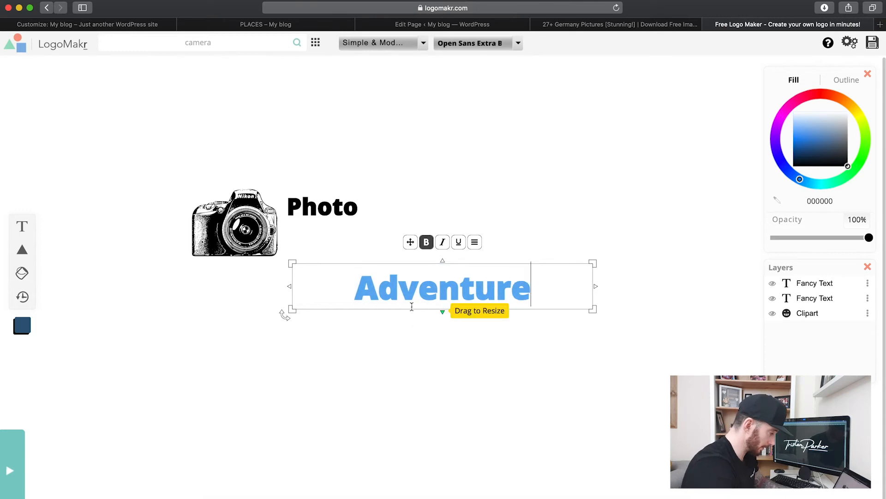
text(e)
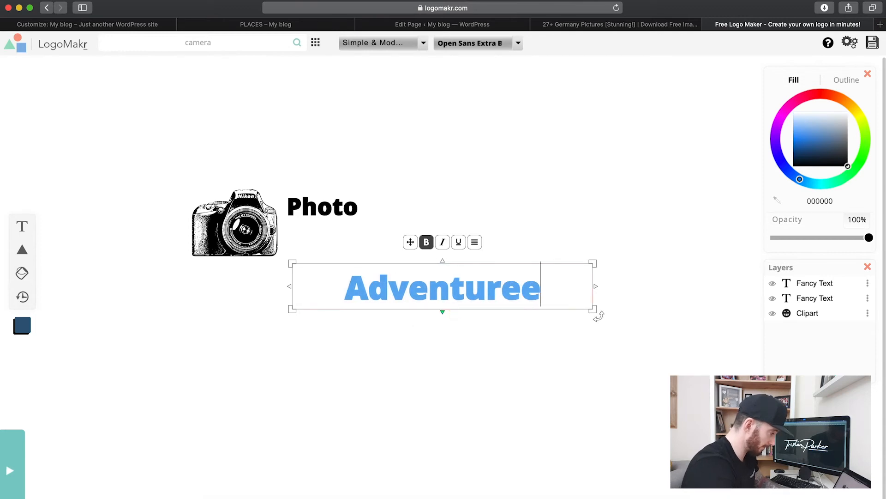
key(BackSpace)
text(r)
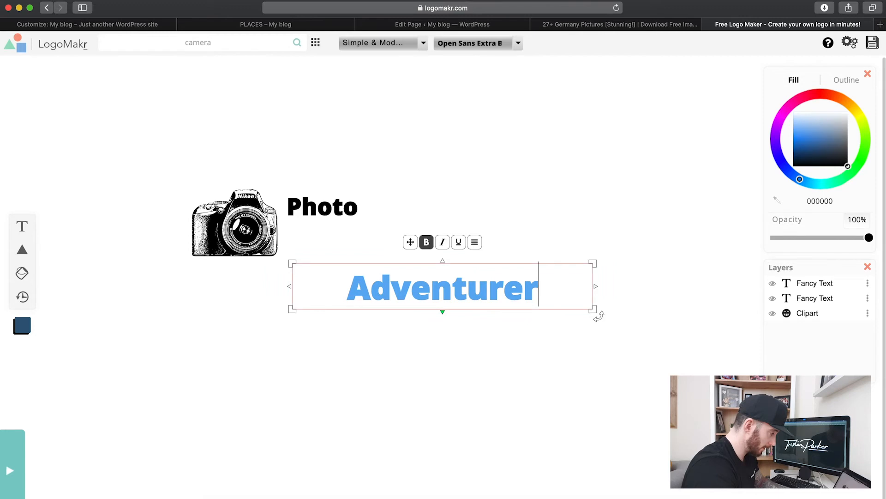
key(super+a)
- Browse the font list and the Decorative font category for Adventurer
click(519, 43)
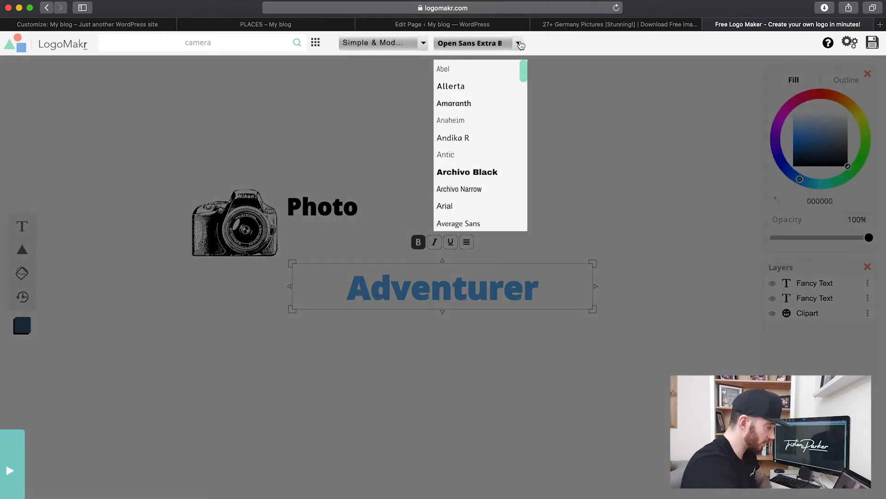
scroll(475, 142, down, 10)
scroll(475, 143, down, 8)
scroll(475, 142, down, 9)
scroll(475, 142, down, 5)
scroll(464, 175, down, 10)
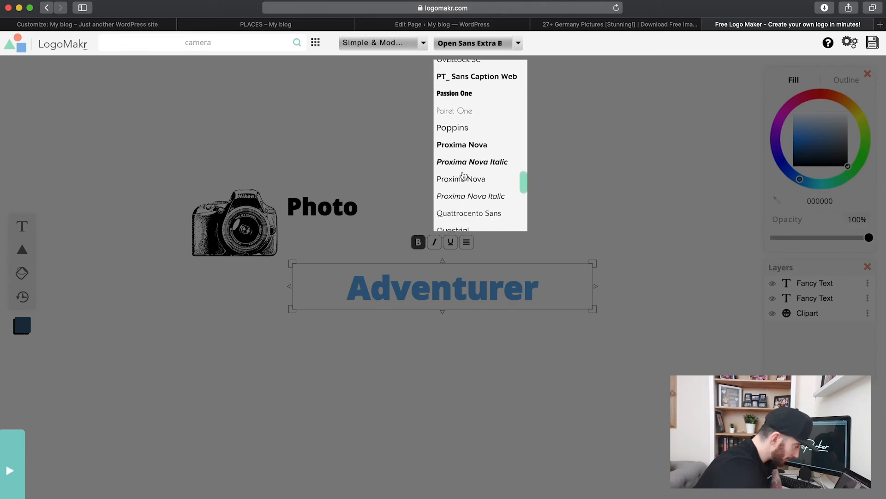
scroll(466, 148, down, 8)
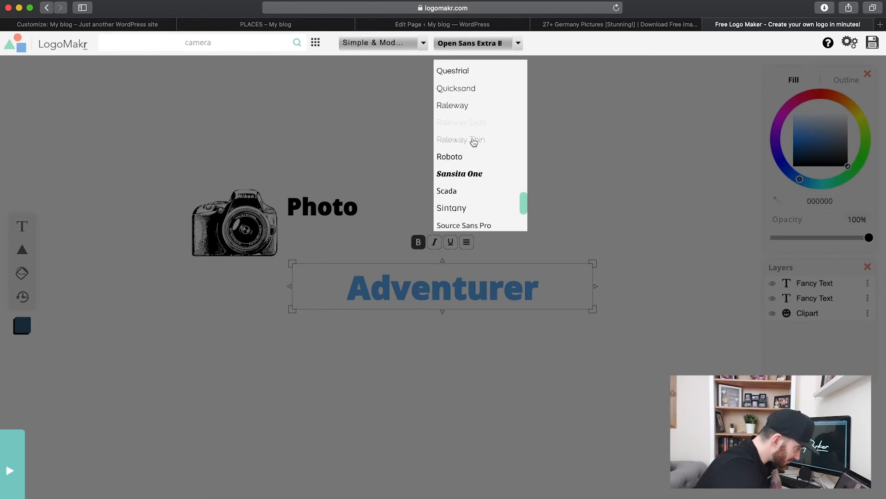
scroll(473, 143, up, 20)
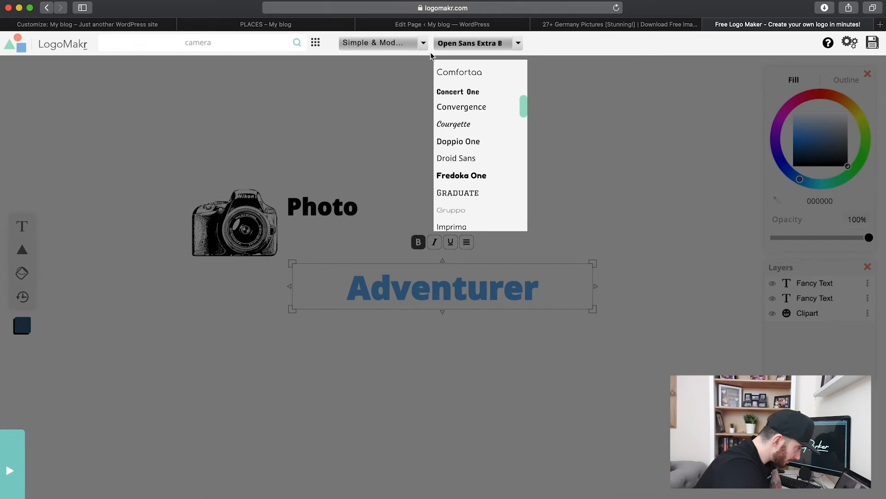
click(429, 50)
click(424, 44)
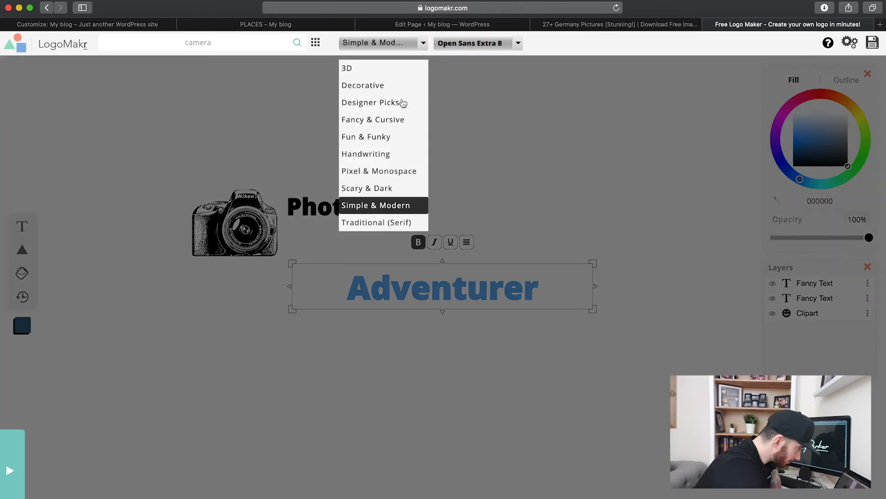
click(370, 87)
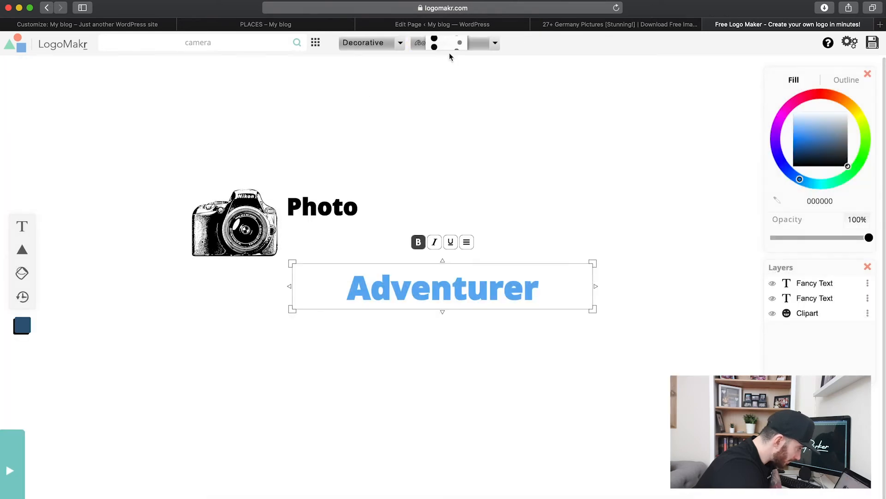
click(494, 44)
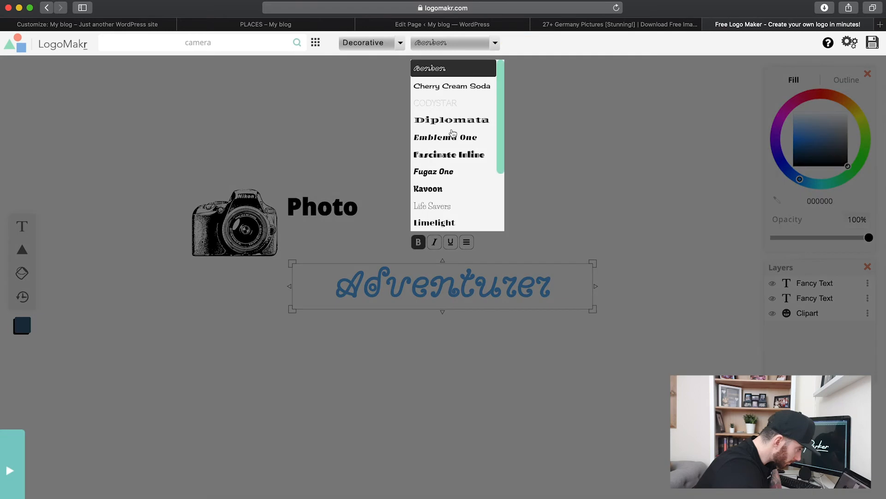
scroll(453, 134, down, 4)
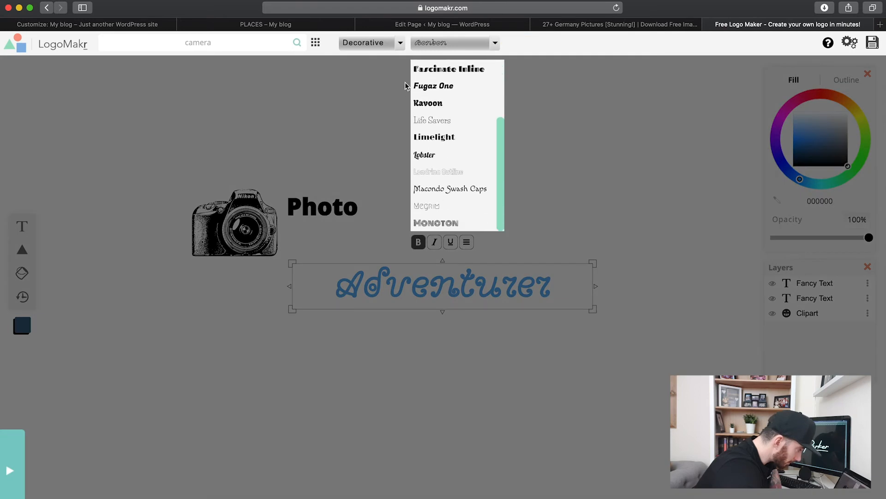
- Switch to Handwriting fonts, try Covered By Your Grace, then settle on Rock Salt
click(399, 46)
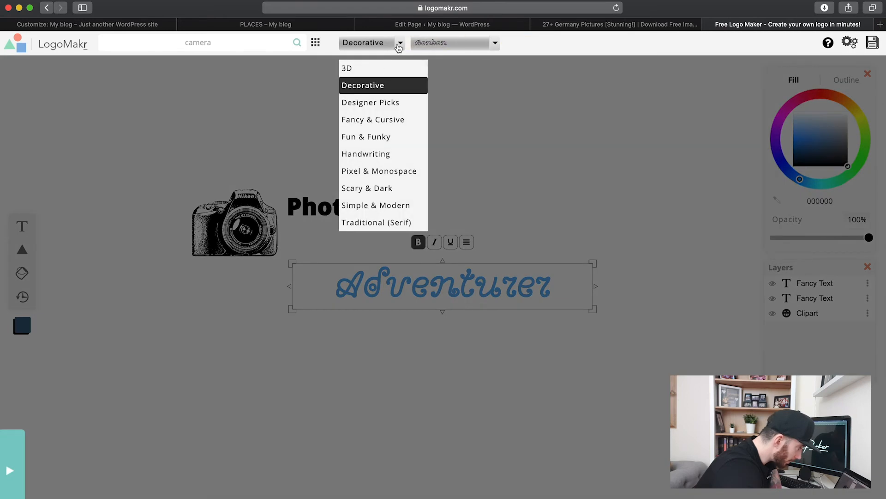
click(369, 158)
click(500, 45)
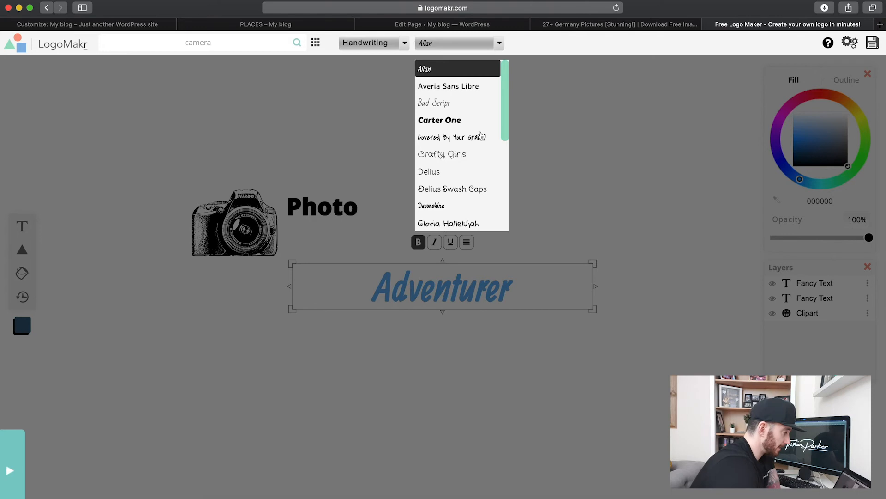
click(480, 136)
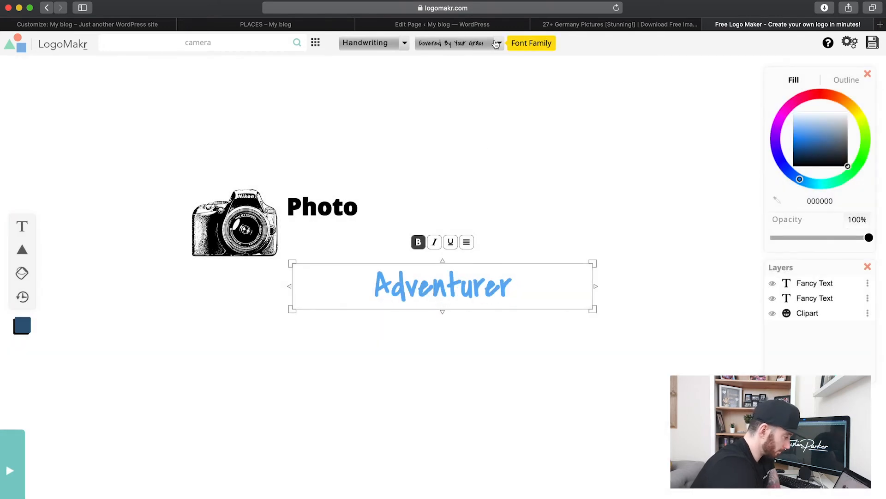
click(498, 43)
scroll(456, 133, down, 3)
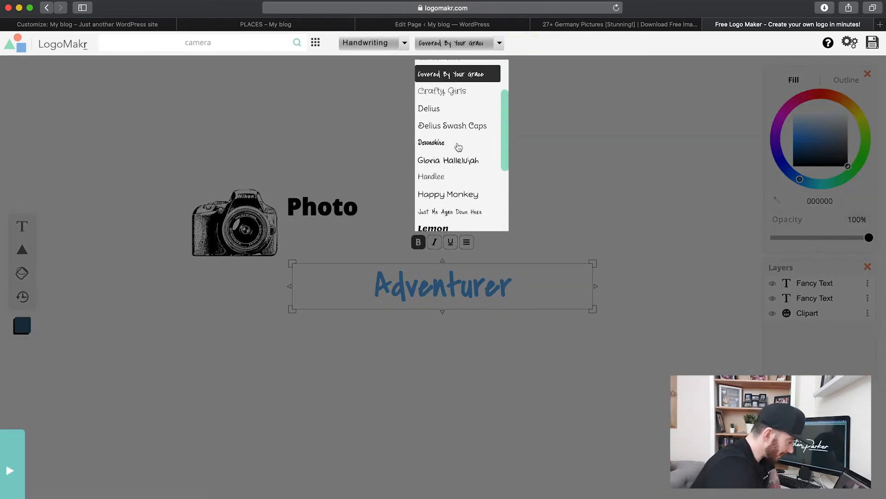
scroll(458, 141, down, 5)
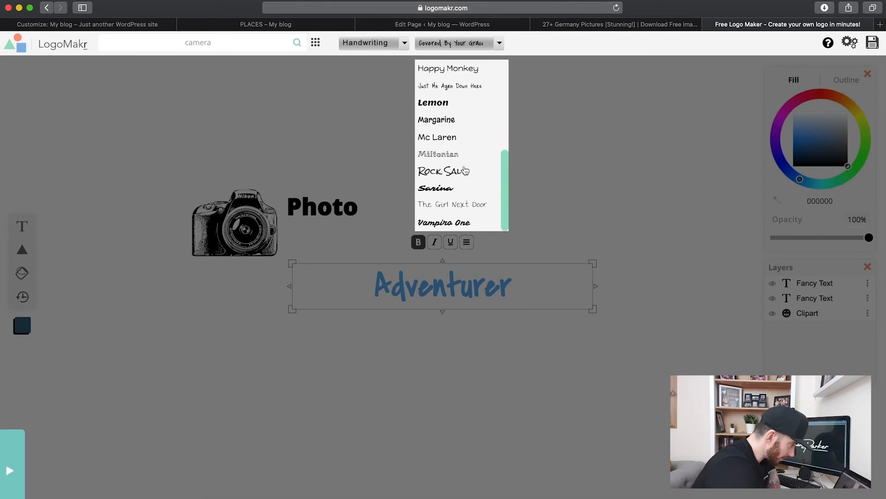
click(448, 172)
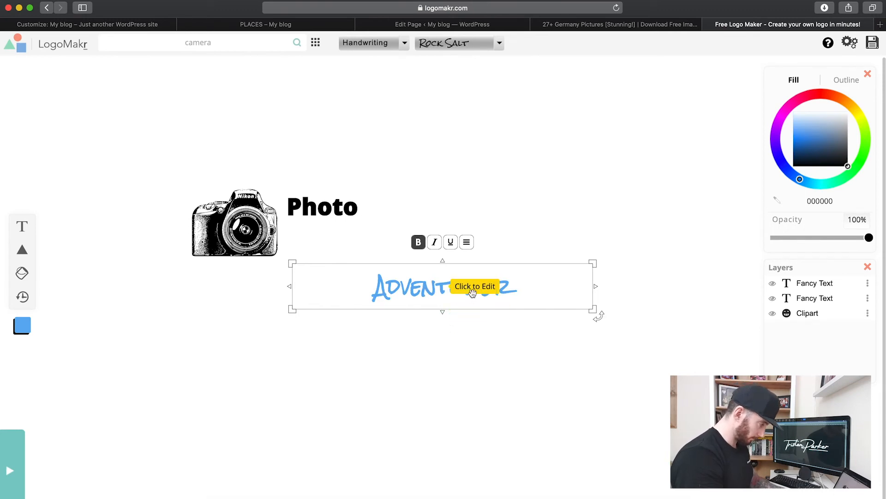
- Place Adventurer just below Photo and colour it yellow (ffcf00)
drag(427, 306, 341, 261)
drag(796, 164, 789, 184)
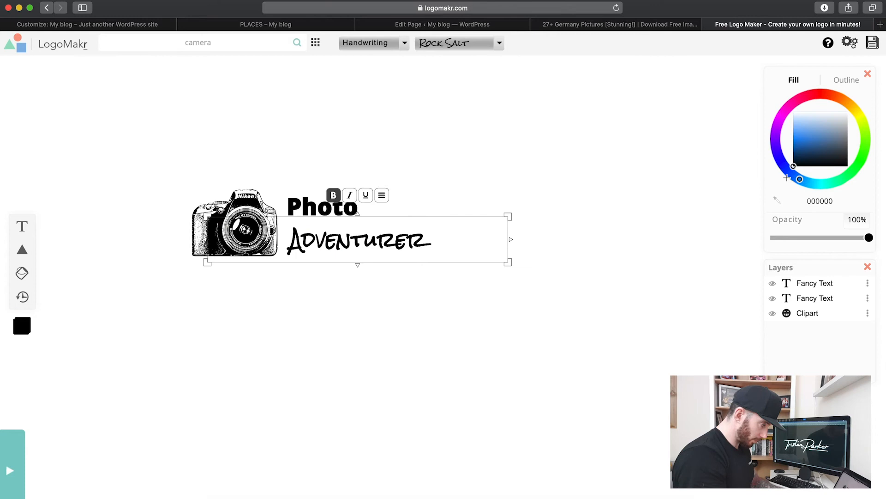
click(848, 131)
click(850, 102)
drag(850, 102, 854, 109)
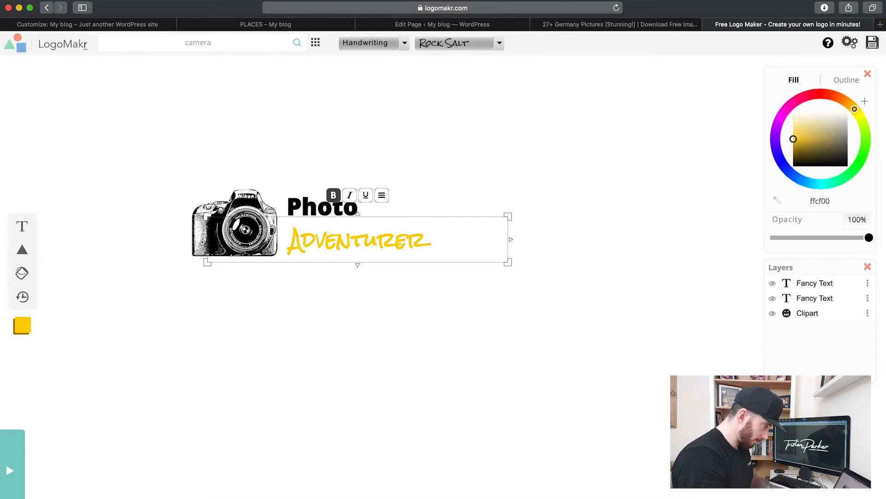
- Enlarge Adventurer, align it under Photo and preview the finished logo
drag(510, 217, 586, 199)
drag(367, 240, 363, 240)
click(344, 159)
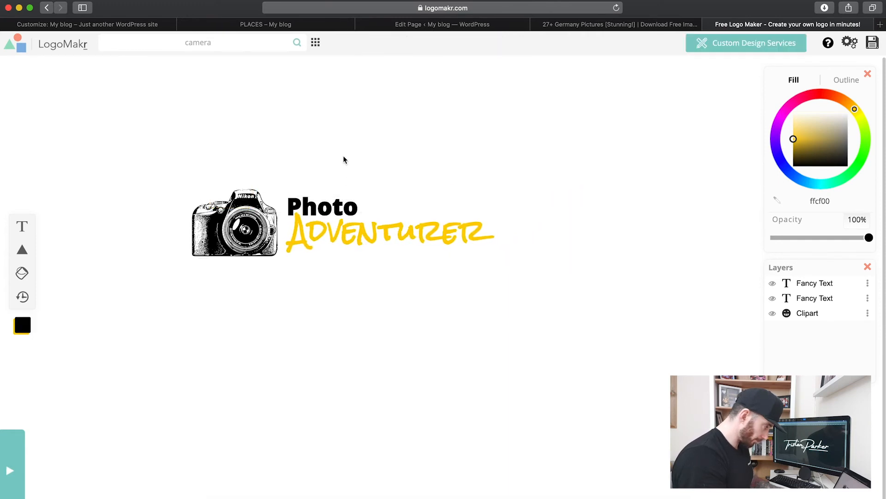
click(327, 248)
click(388, 306)
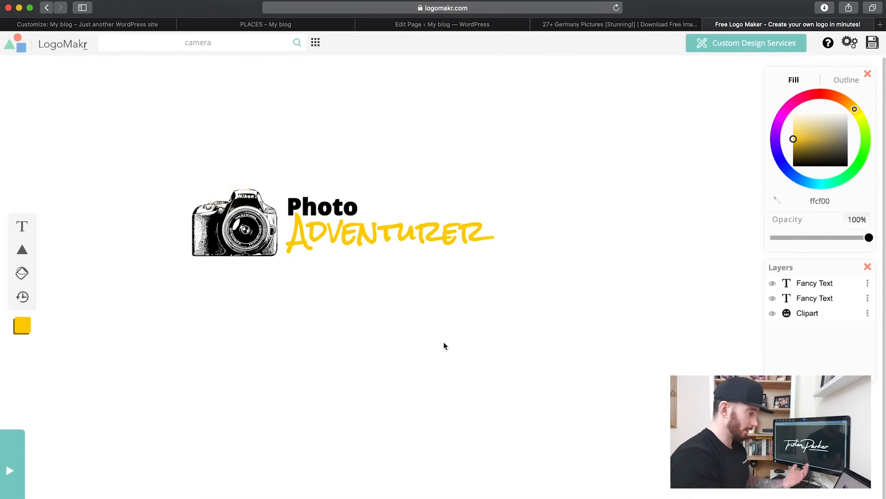
click(550, 222)
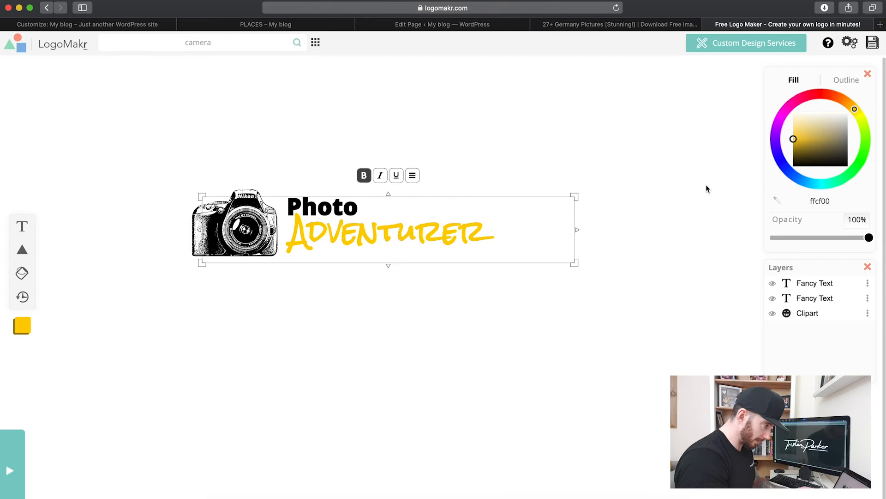
- Download the logo as the free low-resolution PNG, allowing the download, then close its preview
click(873, 44)
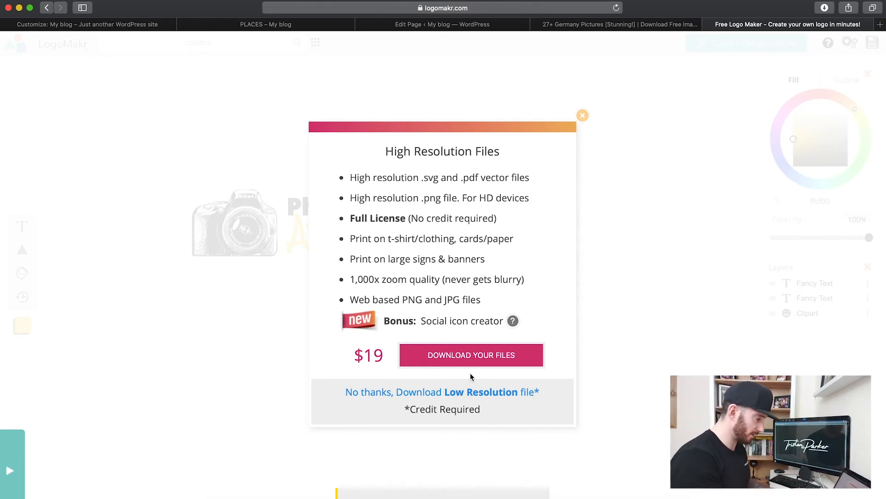
click(482, 394)
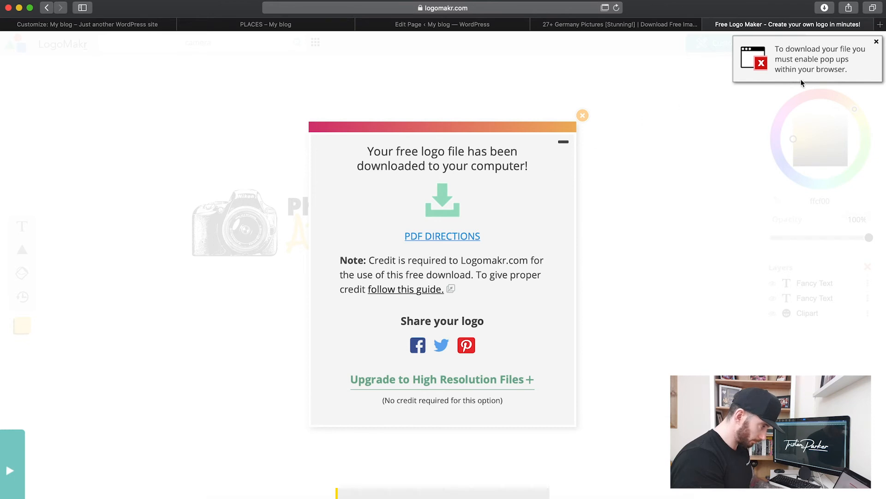
click(469, 379)
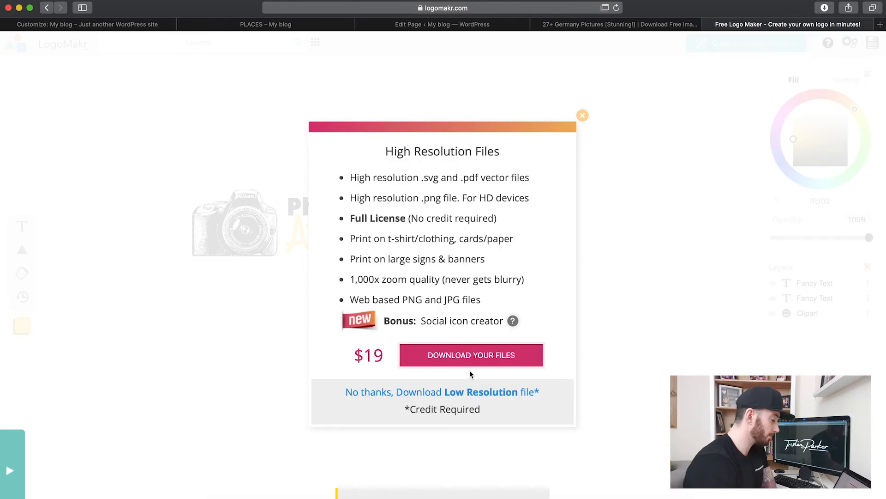
click(471, 395)
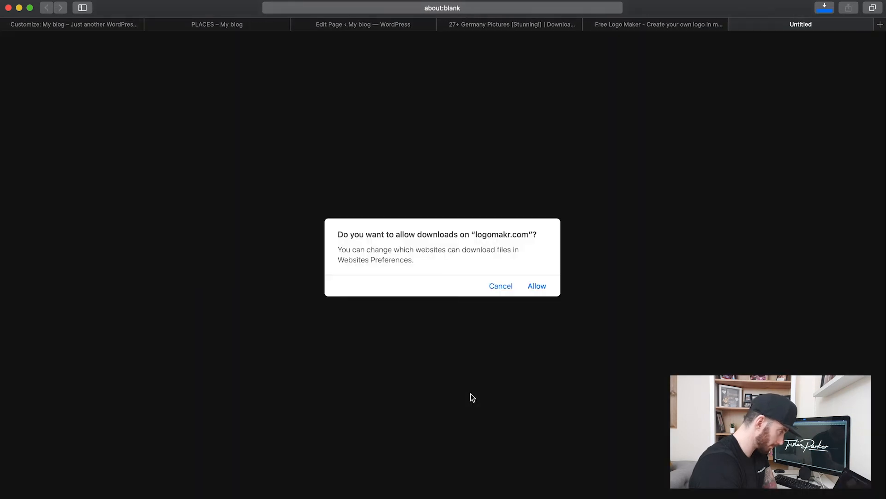
click(542, 286)
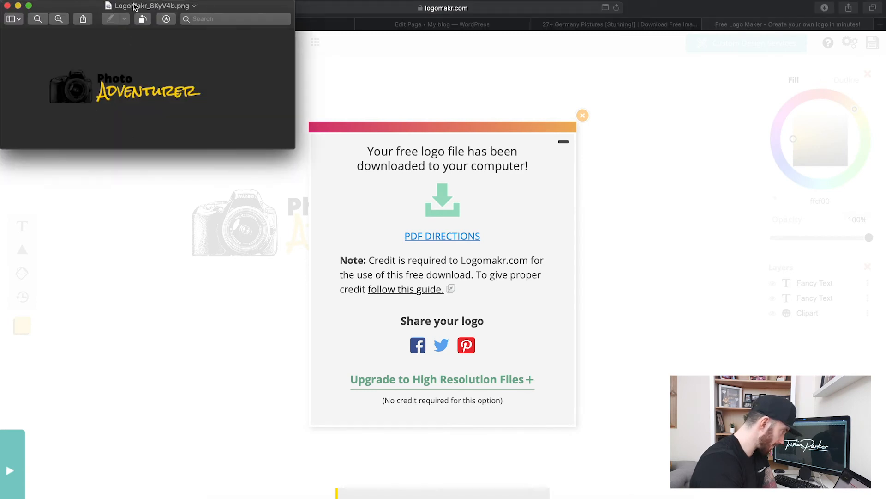
drag(134, 6, 247, 34)
click(121, 34)
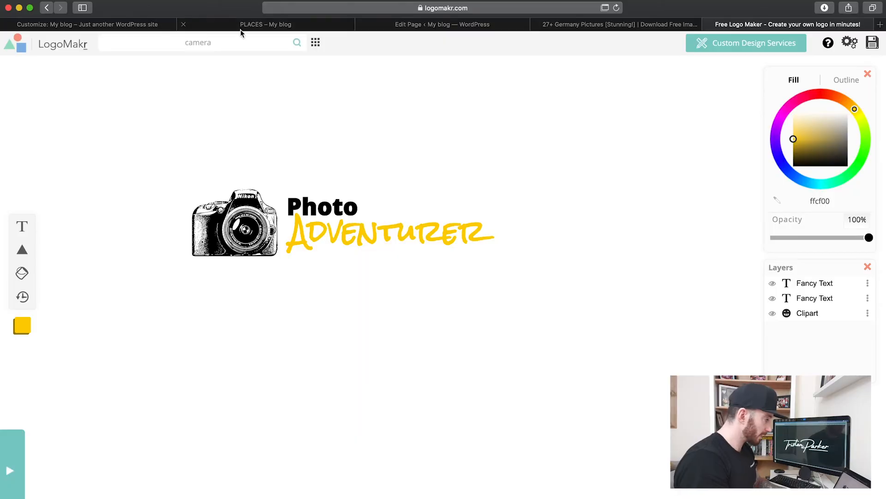
- Upload LogoMakr_8KyV4b.png from the Portfolio folder as the new site logo
click(249, 26)
click(135, 26)
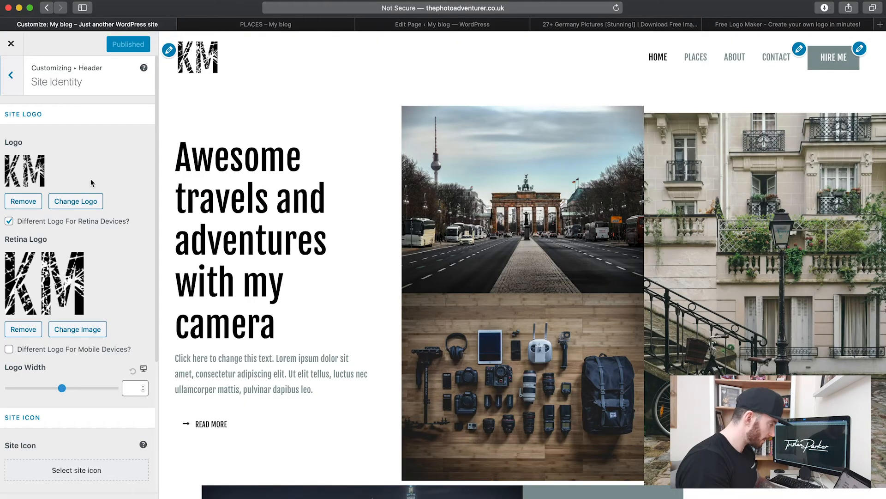
click(86, 202)
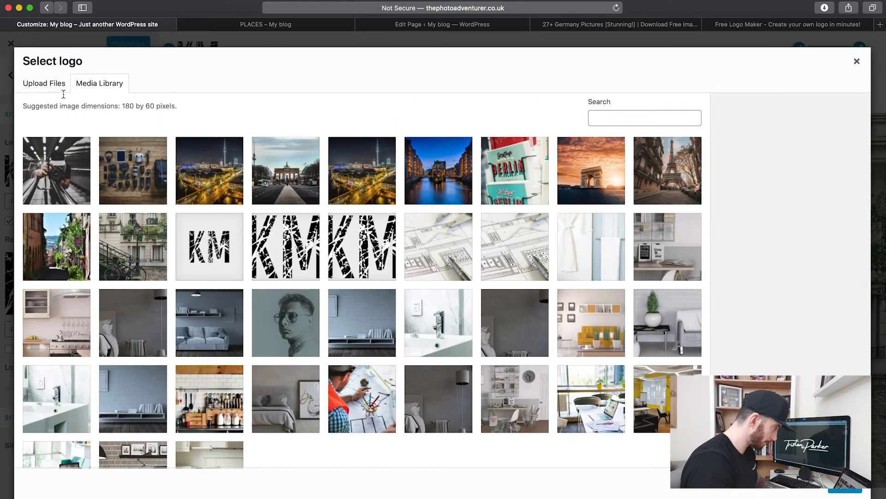
click(46, 86)
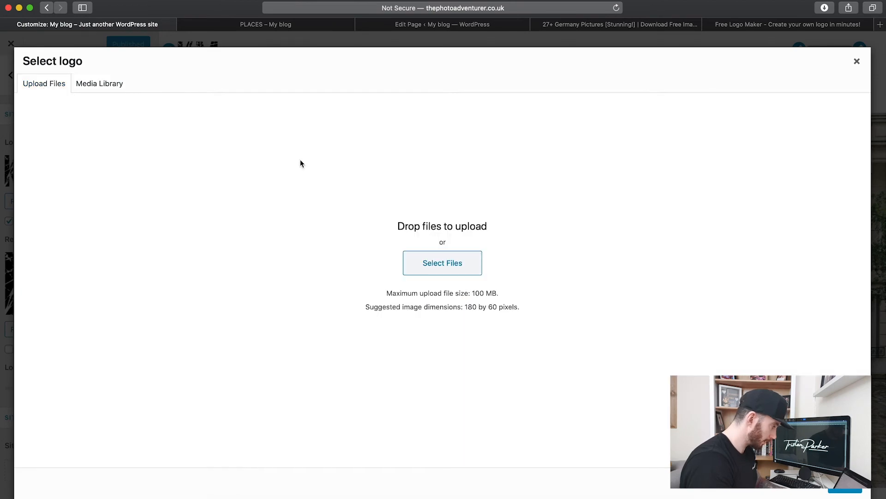
click(450, 268)
click(443, 42)
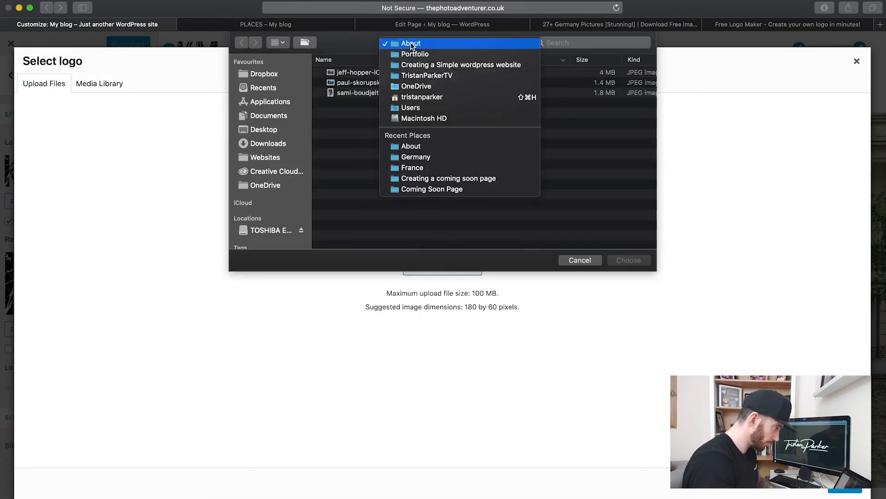
click(418, 53)
click(379, 74)
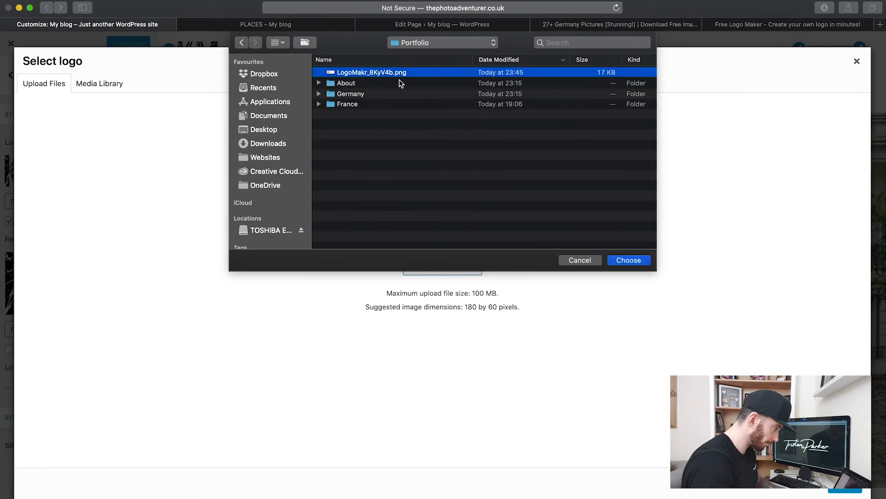
click(628, 259)
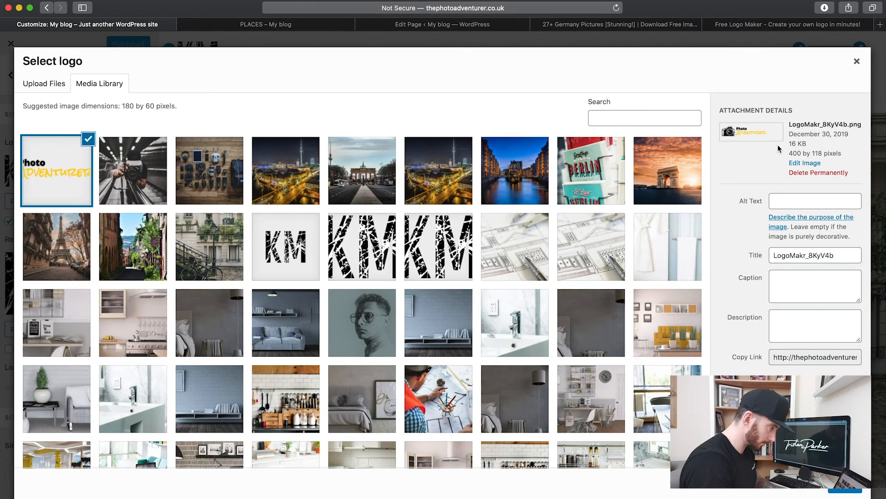
- Set the logo image's title and alt text to 'Photo adventurer'
triple_click(836, 255)
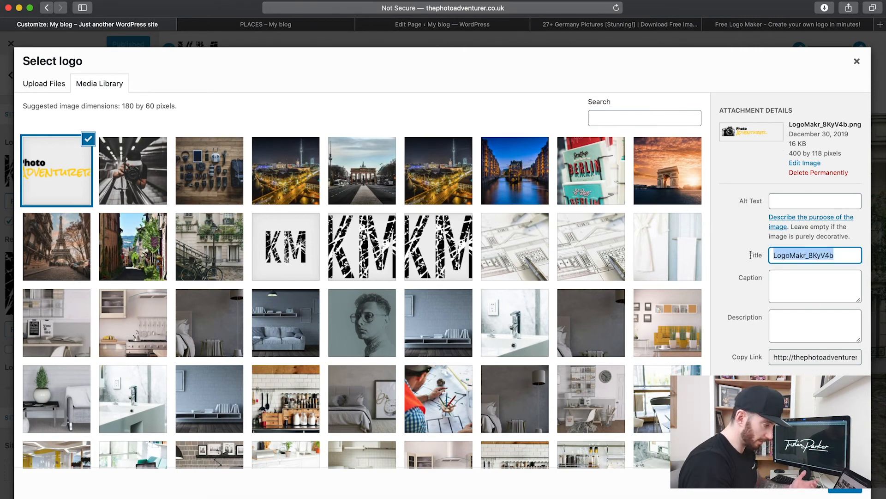
text(Photo adventu)
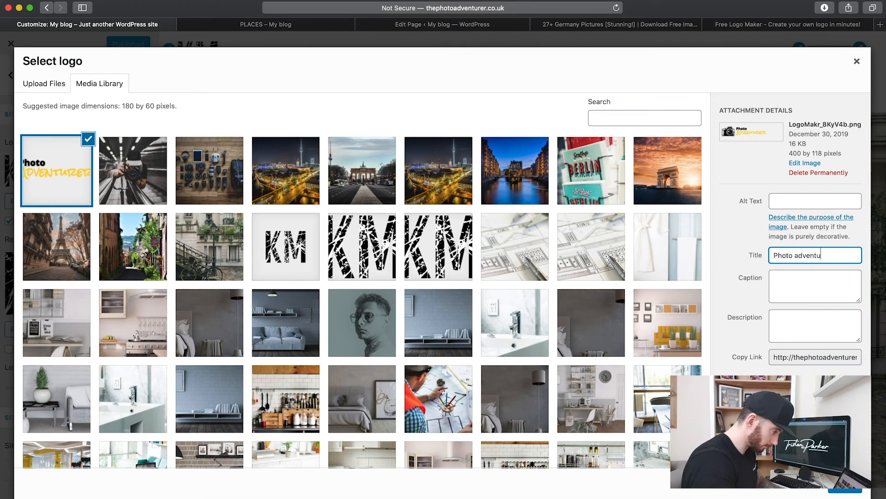
text(rer)
click(816, 199)
text(Photo adventurer)
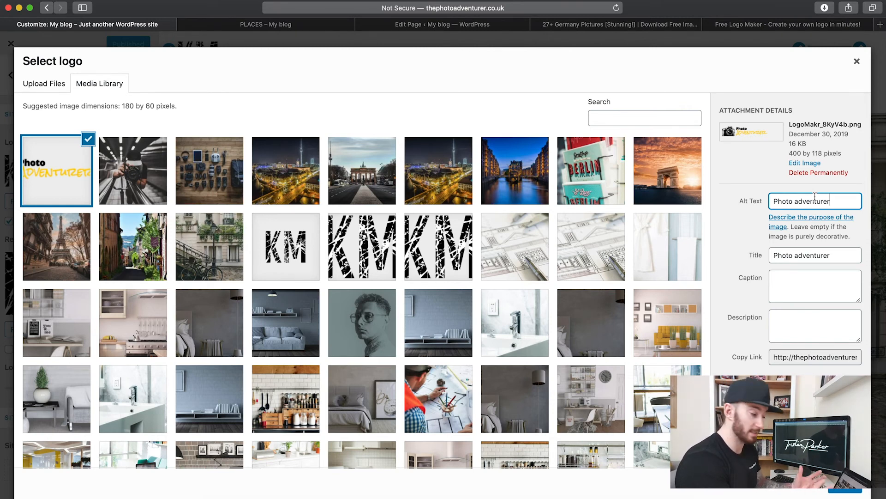
- Crop the uploaded image tightly around the Photo Adventurer logo and set it as site logo
click(843, 491)
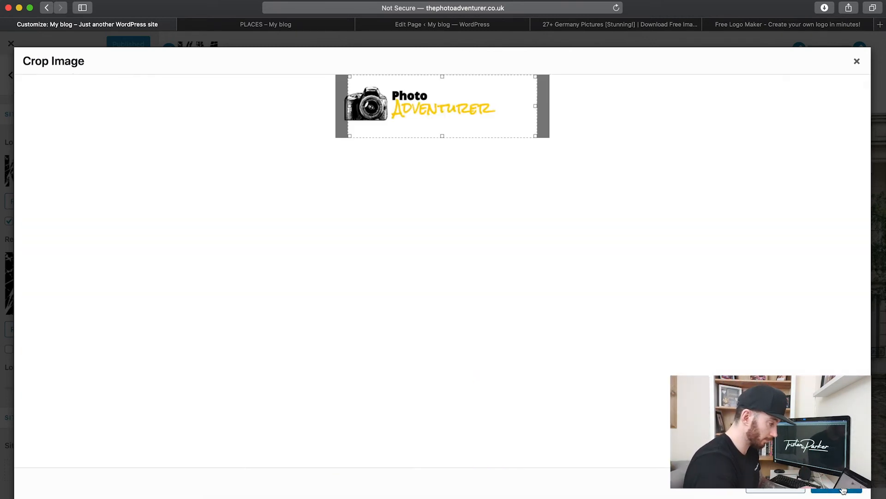
drag(367, 108, 354, 108)
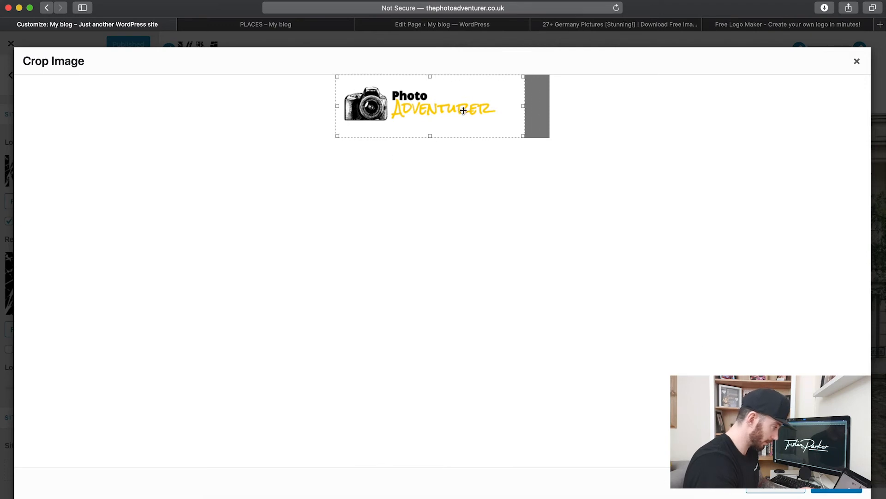
drag(523, 106, 502, 106)
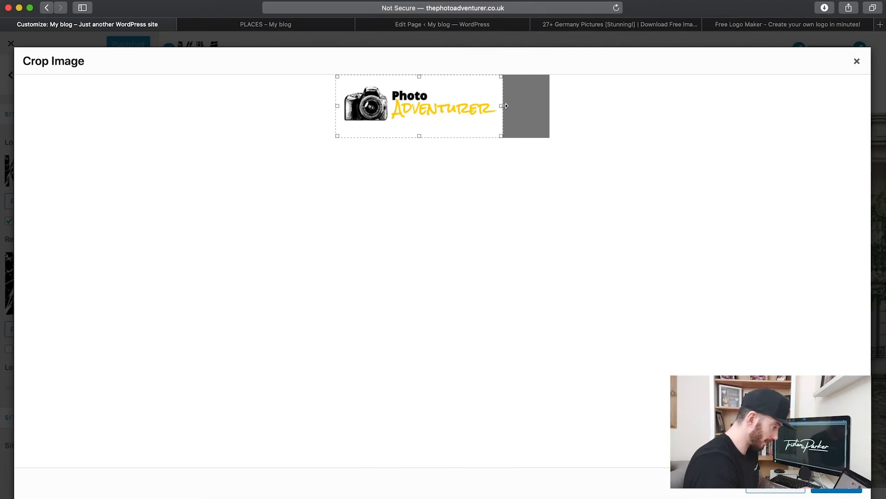
click(833, 492)
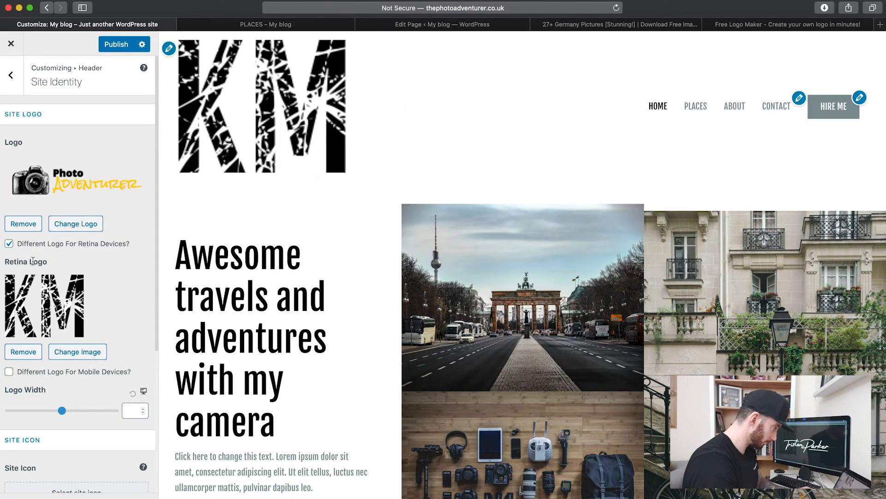
- Turn off Different Logo For Retina Devices and go to the Global settings
click(8, 245)
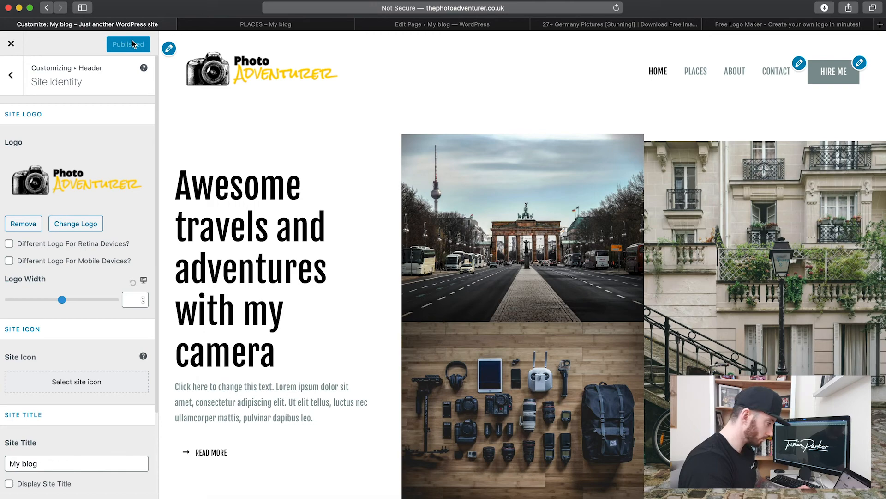
click(13, 77)
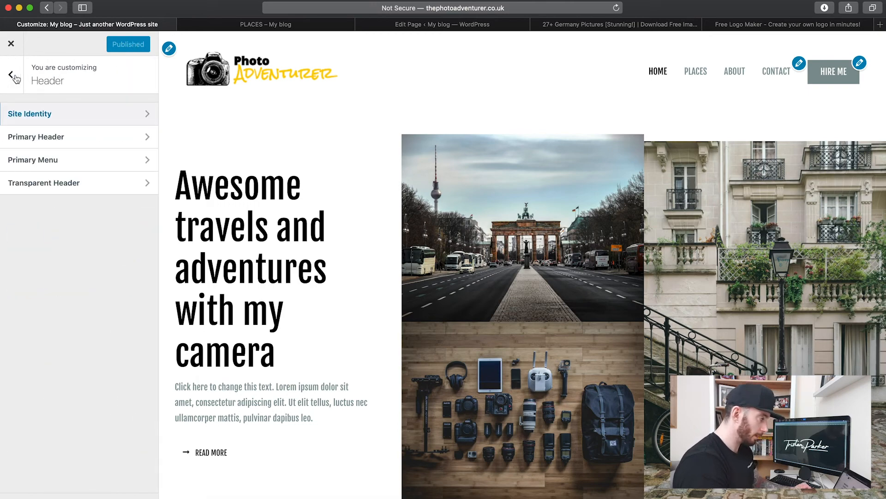
click(13, 77)
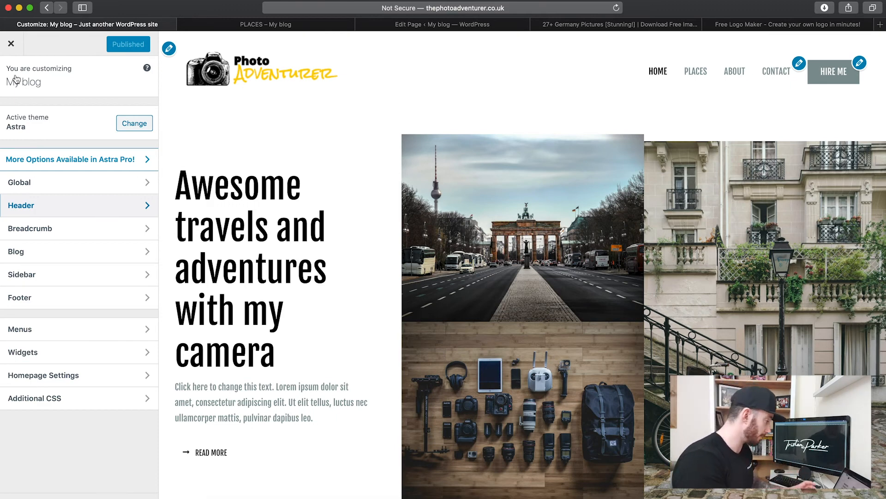
click(50, 184)
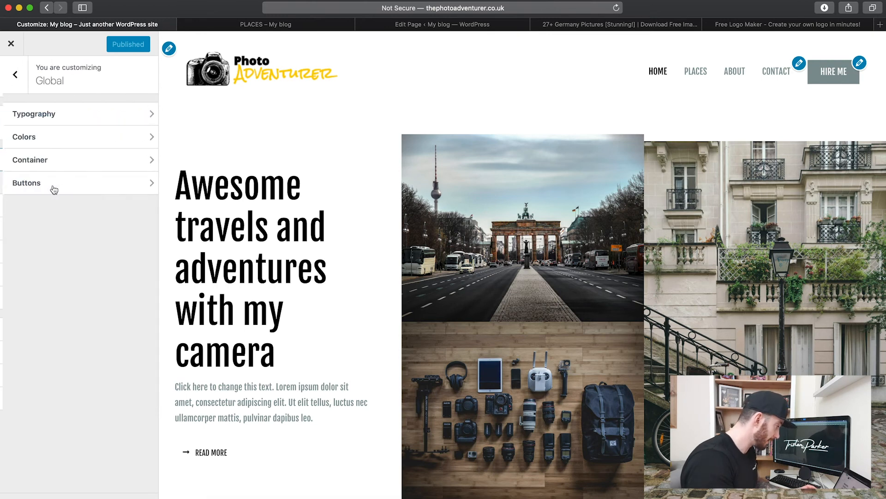
- Set the Base Typography font family to Fredoka One, then move on to Headings typography
click(67, 122)
click(78, 123)
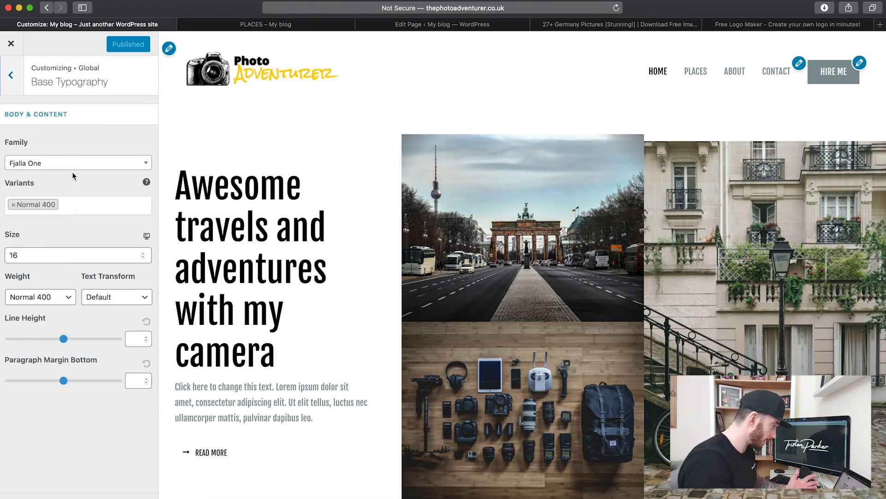
click(95, 165)
scroll(78, 222, down, 3)
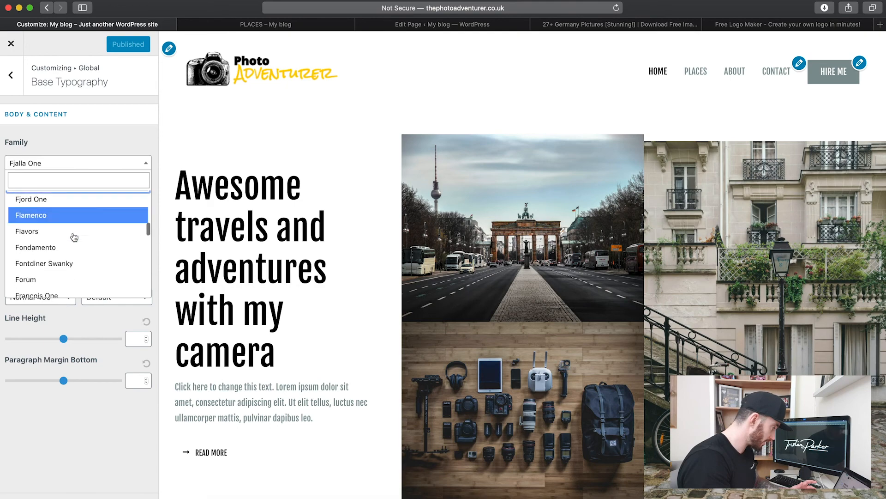
scroll(58, 263, down, 3)
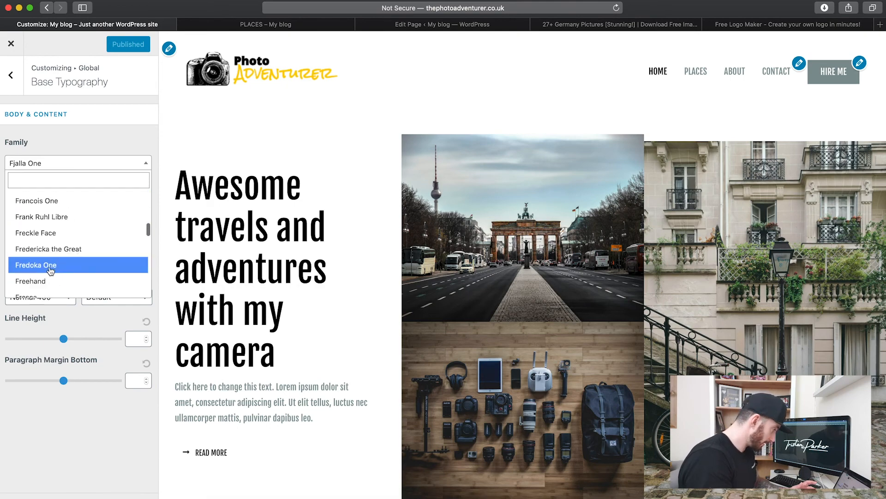
click(50, 267)
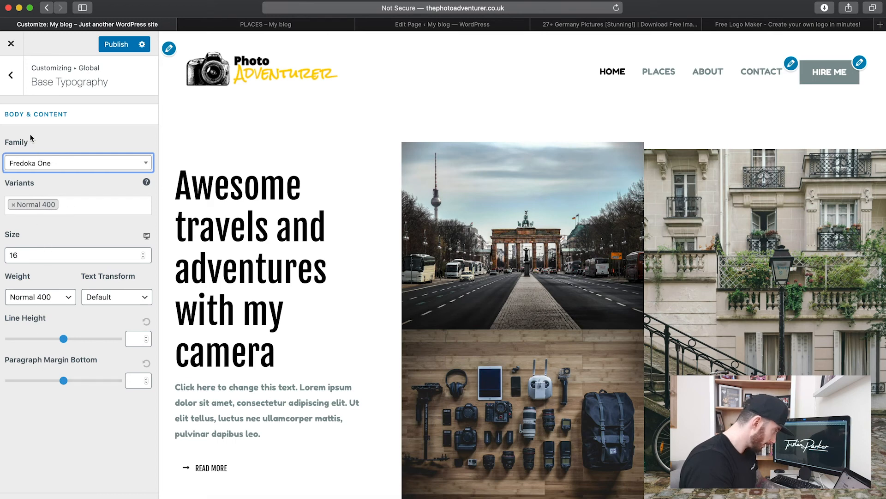
click(10, 75)
click(40, 142)
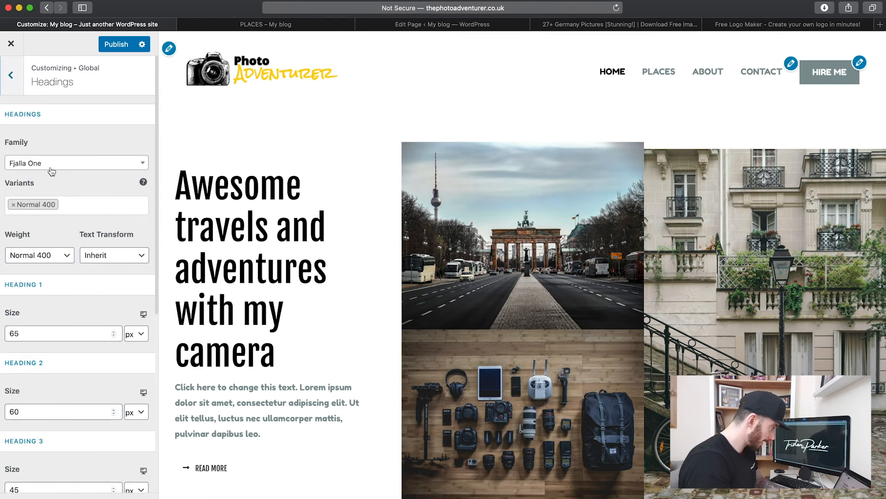
- Try Gugi, then settle on Gorditas as the headings font family and check the preview
click(51, 167)
scroll(49, 240, down, 10)
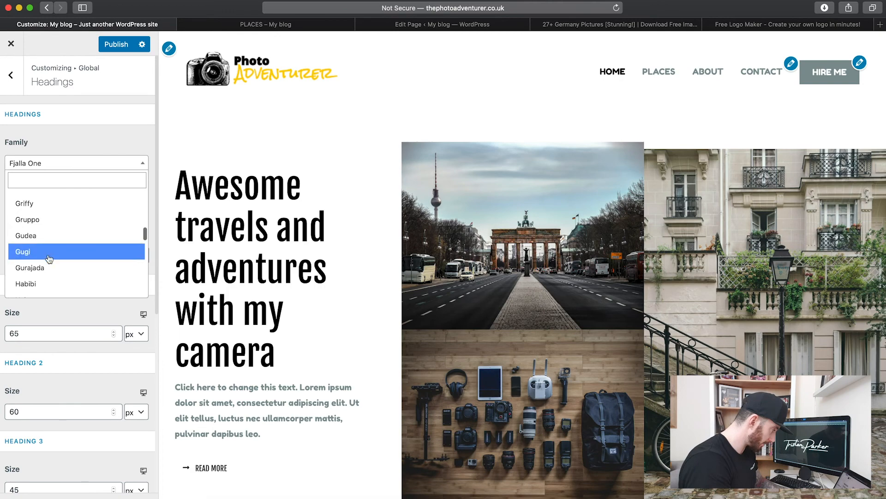
click(49, 258)
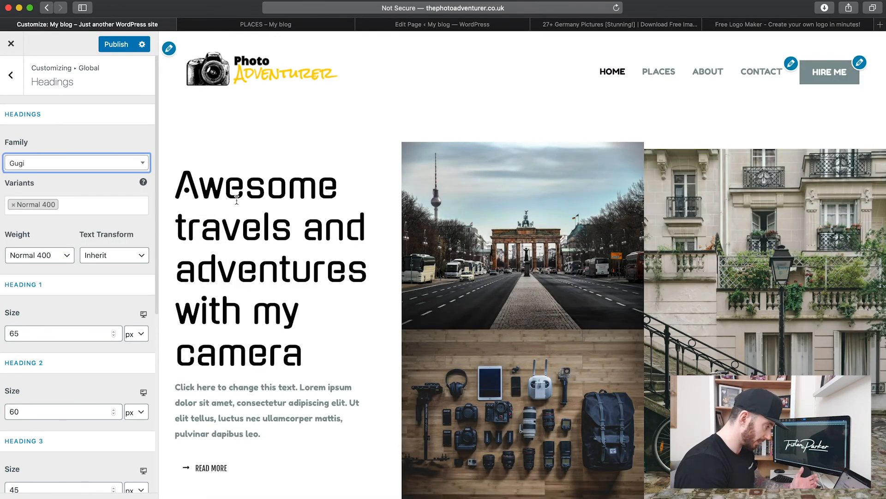
click(96, 163)
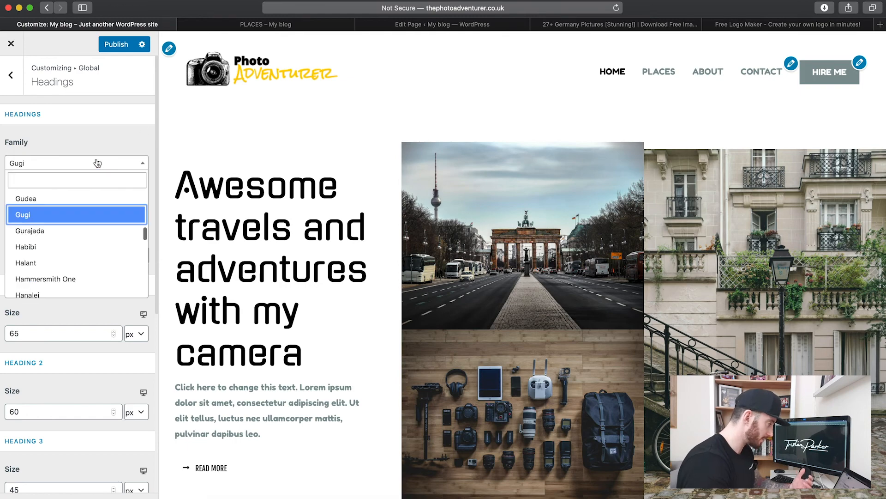
scroll(83, 236, up, 5)
click(82, 227)
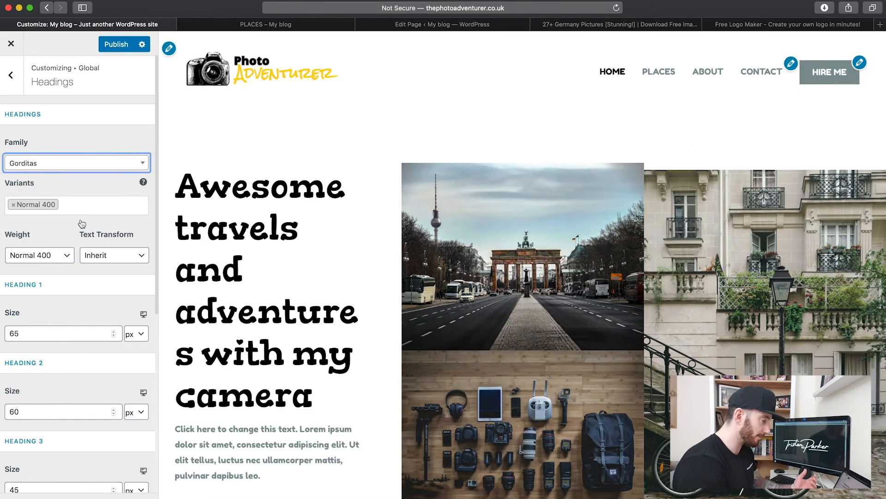
scroll(82, 224, down, 2)
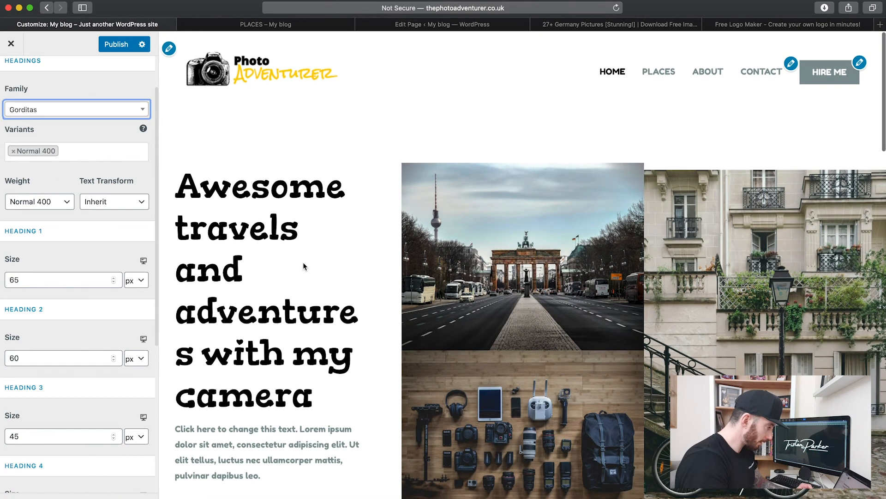
scroll(94, 153, up, 2)
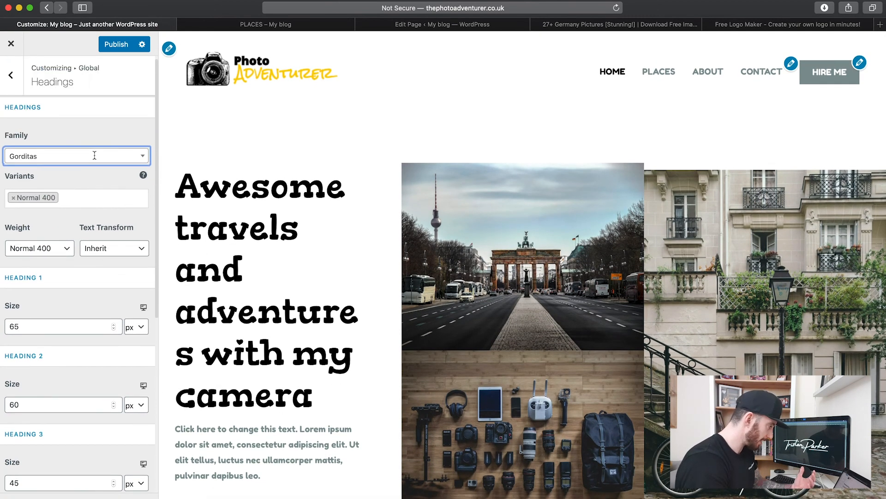
scroll(265, 188, down, 10)
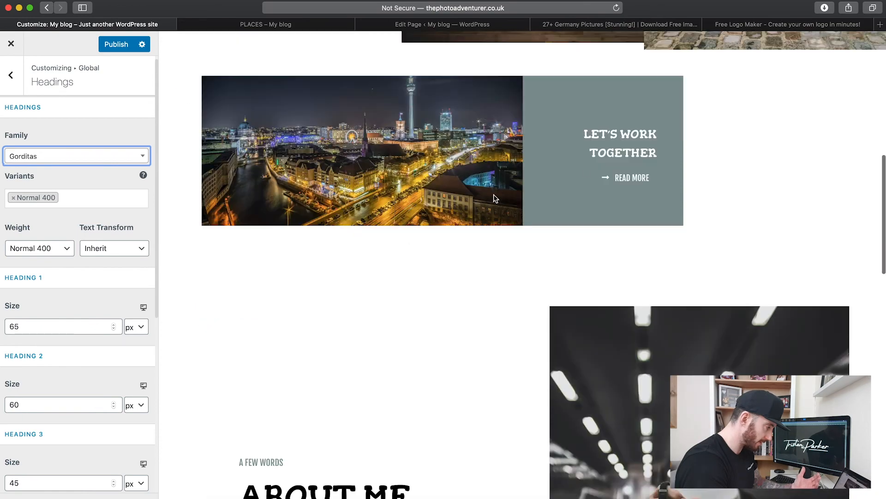
scroll(442, 212, down, 7)
scroll(443, 212, up, 5)
scroll(444, 216, up, 12)
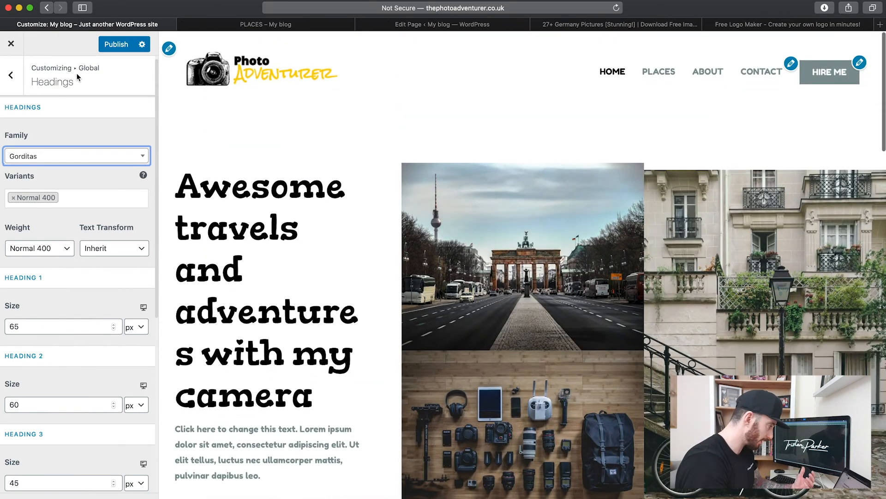
click(10, 74)
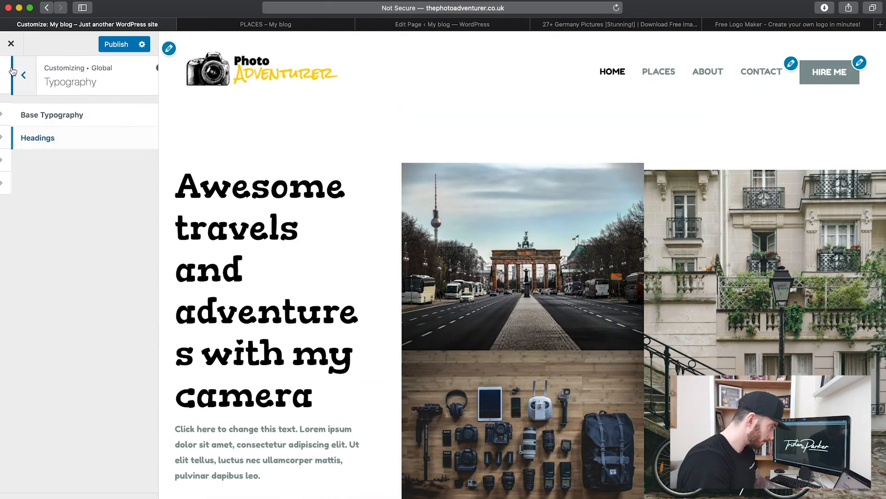
- In Global Colors > Base Colors, set Text Color to near-black dark red #230202
click(11, 74)
click(54, 138)
click(43, 121)
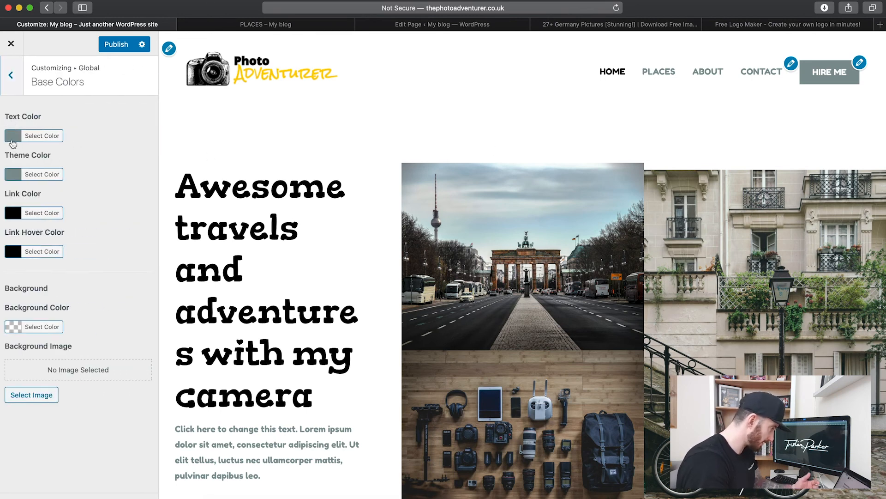
click(42, 138)
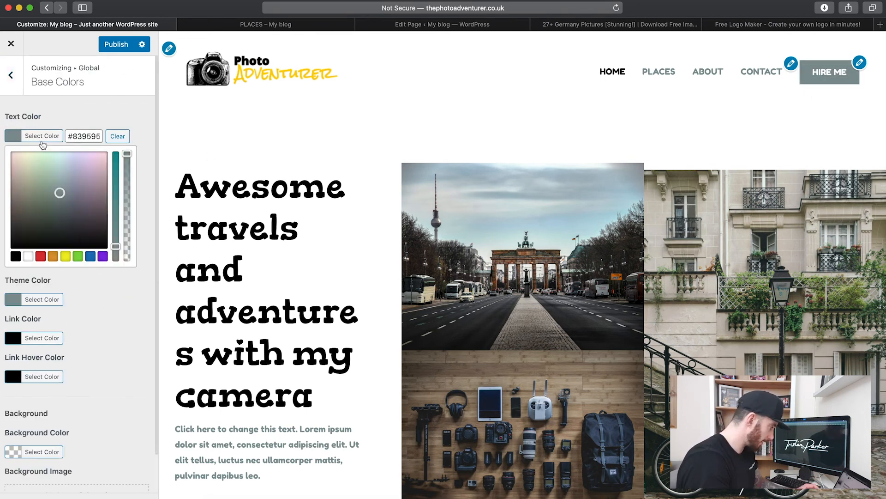
click(54, 258)
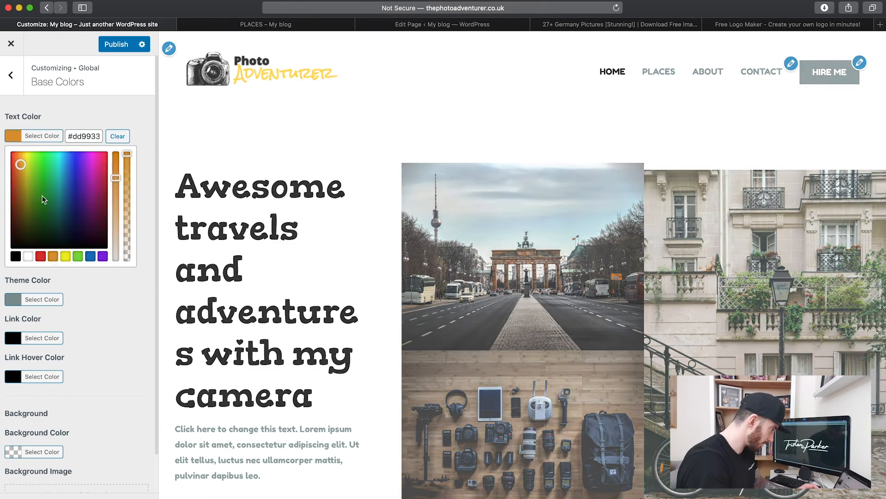
click(22, 161)
drag(23, 161, 21, 147)
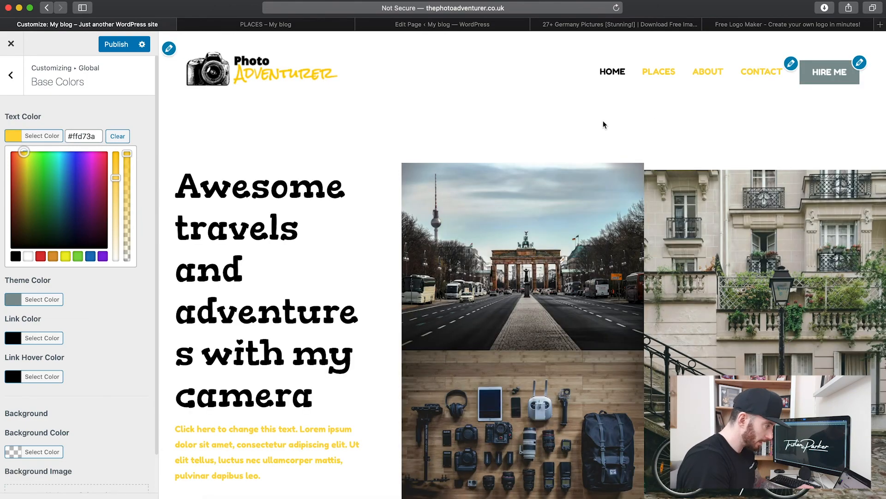
mouse_move(37, 182)
mouse_down()
mouse_move(4, 197)
mouse_move(1, 235)
mouse_up()
click(109, 191)
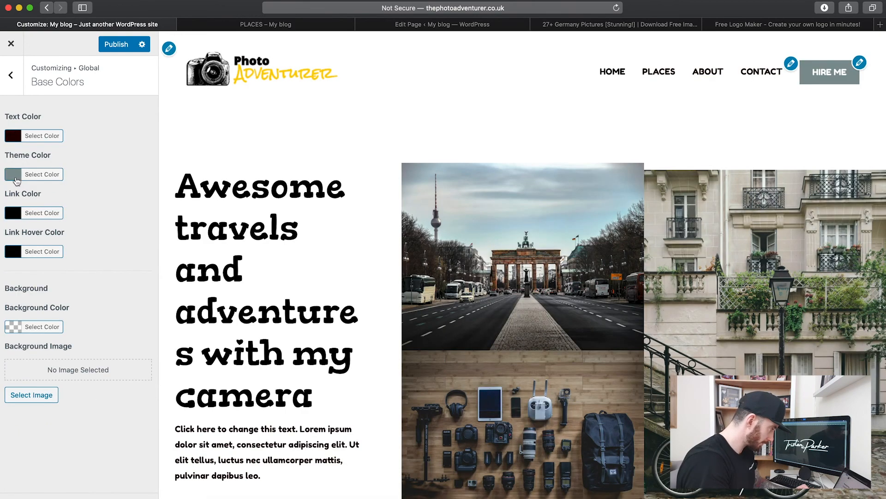
- Set the Theme Color to yellow #ffd73a
click(16, 180)
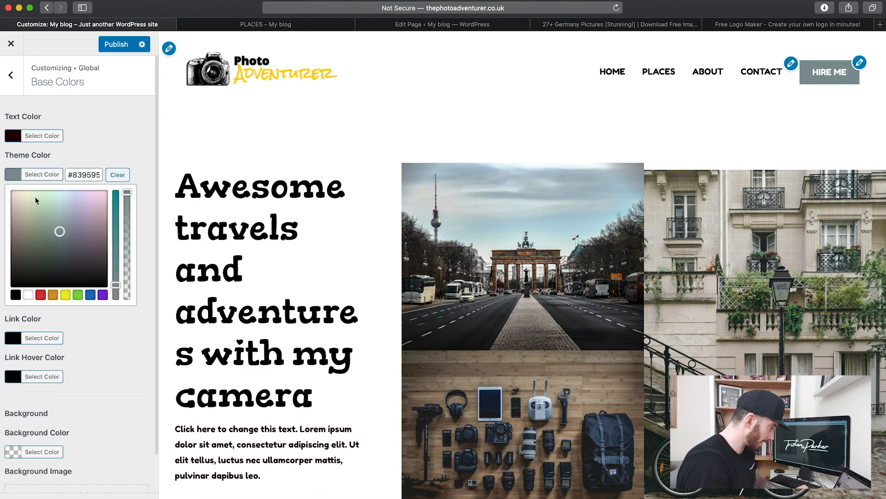
click(64, 297)
click(54, 297)
drag(24, 201, 26, 188)
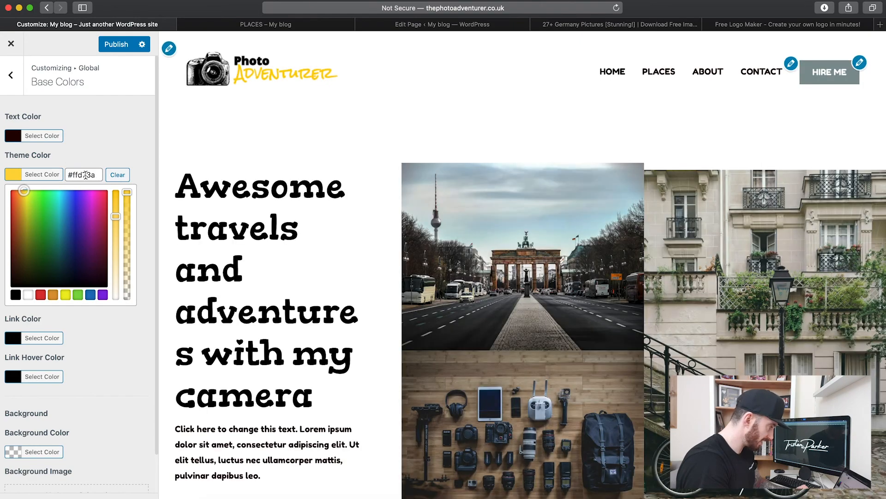
click(130, 149)
- Set the Link Color to yellow #ffd43a
scroll(242, 196, down, 15)
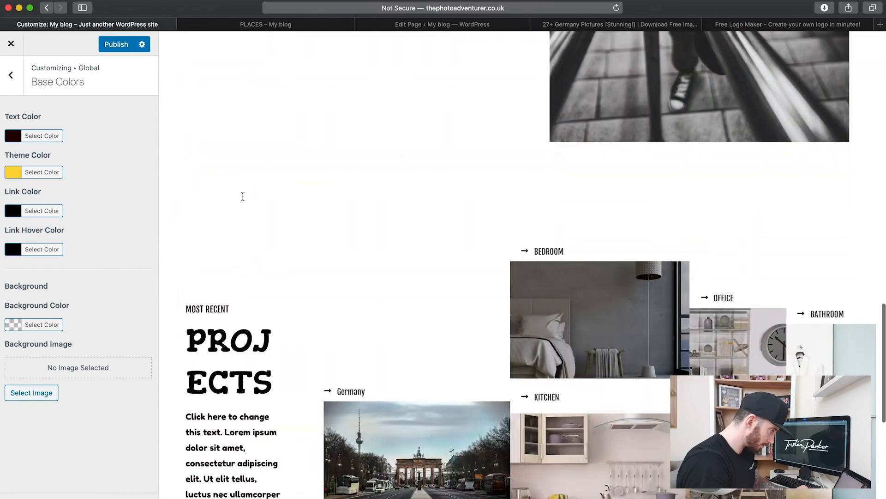
scroll(243, 196, down, 10)
click(42, 211)
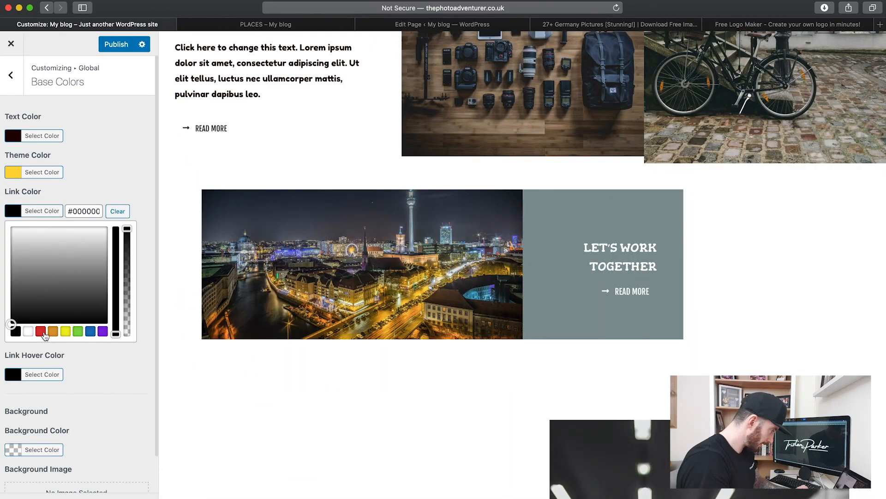
click(64, 332)
click(36, 250)
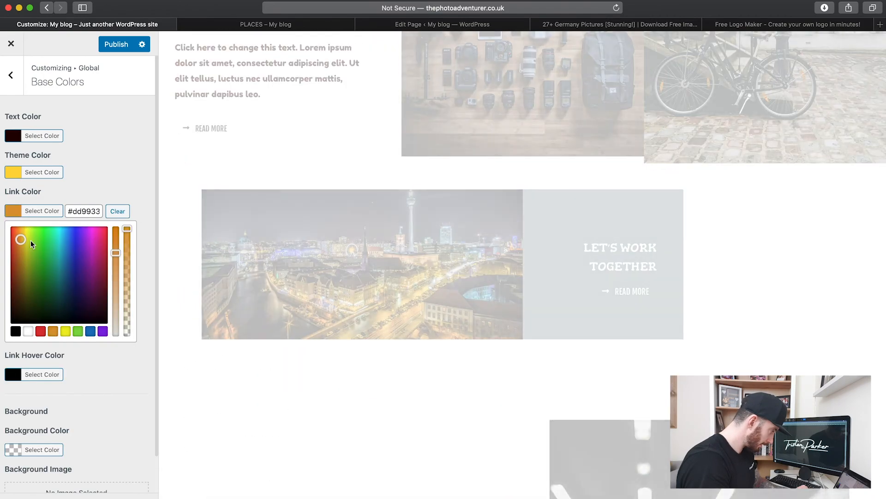
click(29, 226)
drag(30, 226, 24, 226)
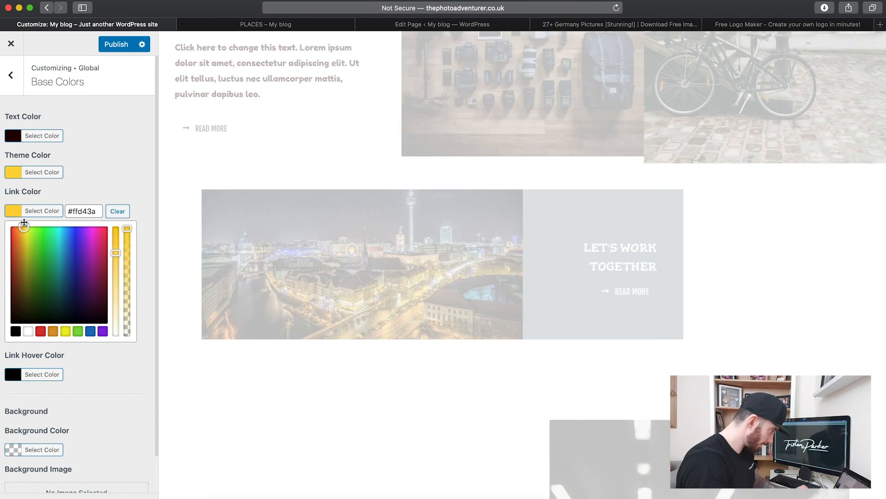
- Copy the Theme Color hex value #ffd73a and close the colour pickers
click(41, 171)
triple_click(78, 172)
click(116, 156)
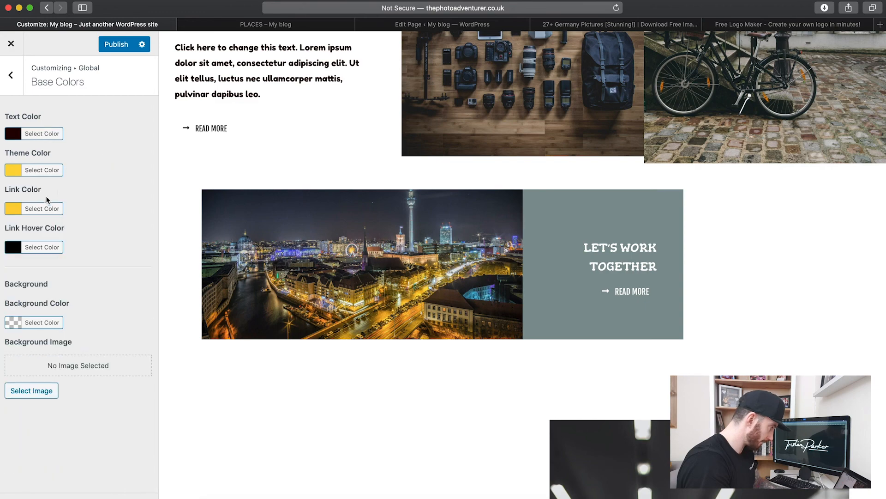
click(39, 211)
click(98, 182)
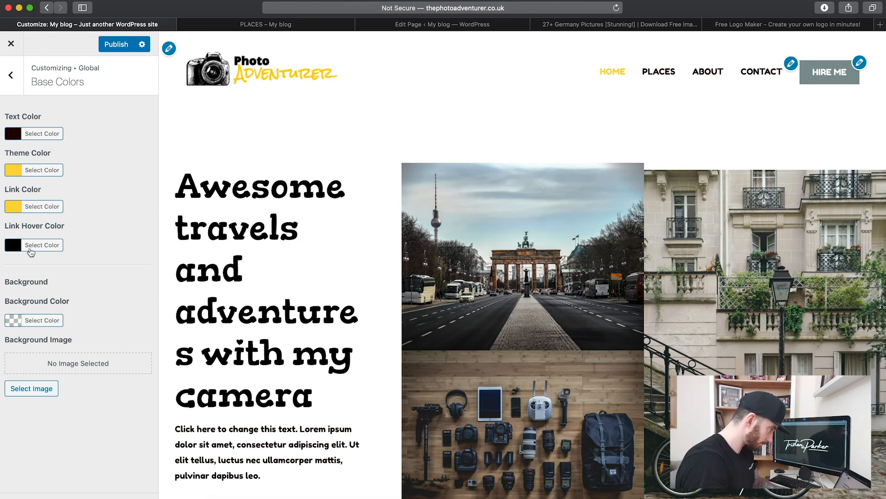
- Paste #ffd73a as the Normal Background Color for buttons in Global > Buttons
click(10, 76)
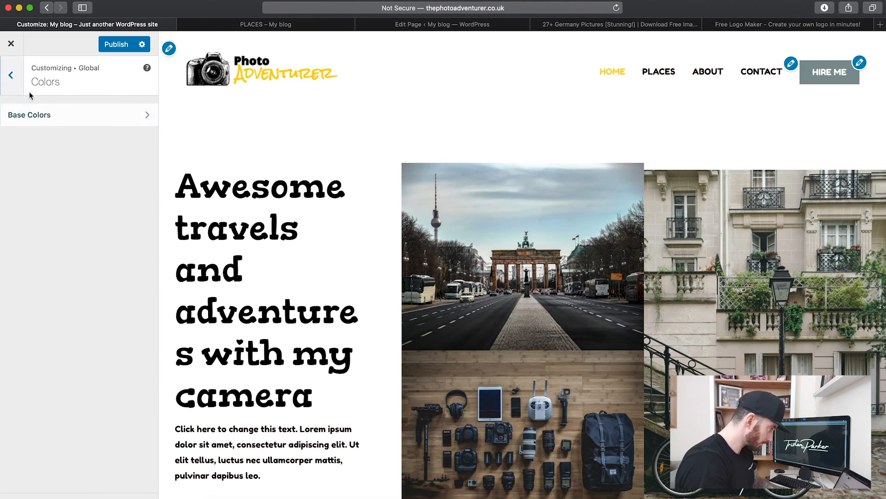
click(11, 78)
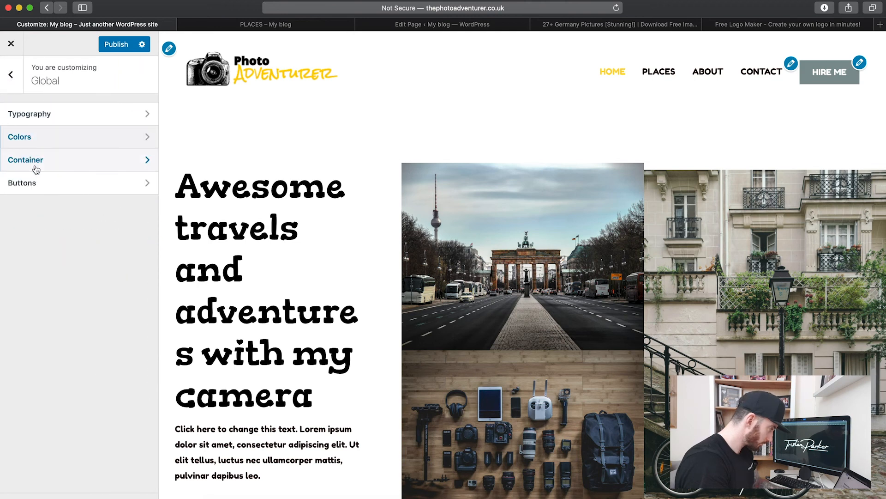
click(34, 182)
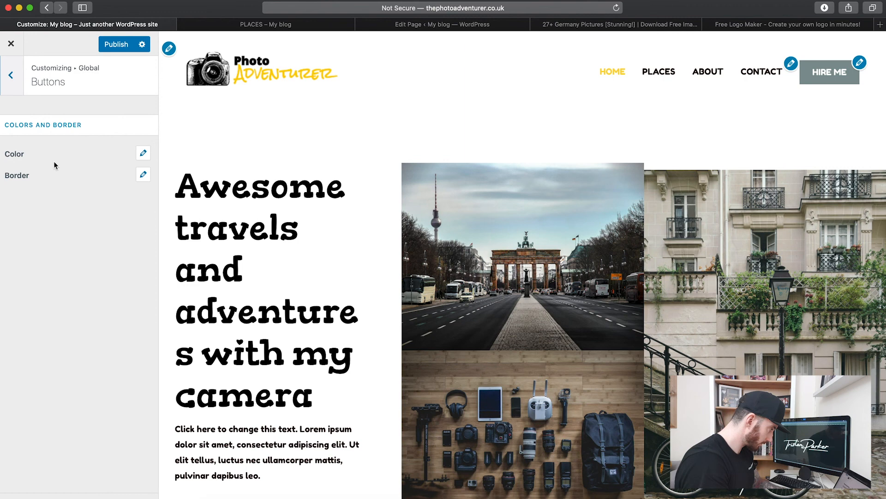
click(143, 153)
click(49, 231)
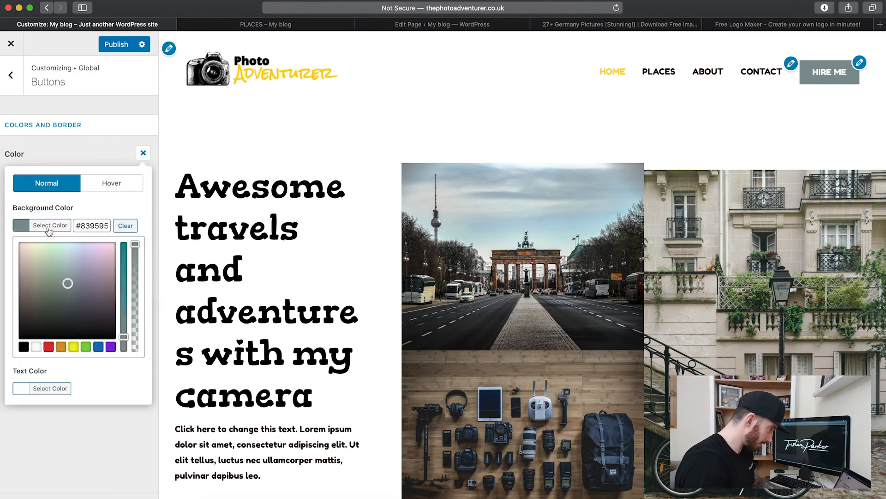
triple_click(94, 224)
text(#ffd73a)
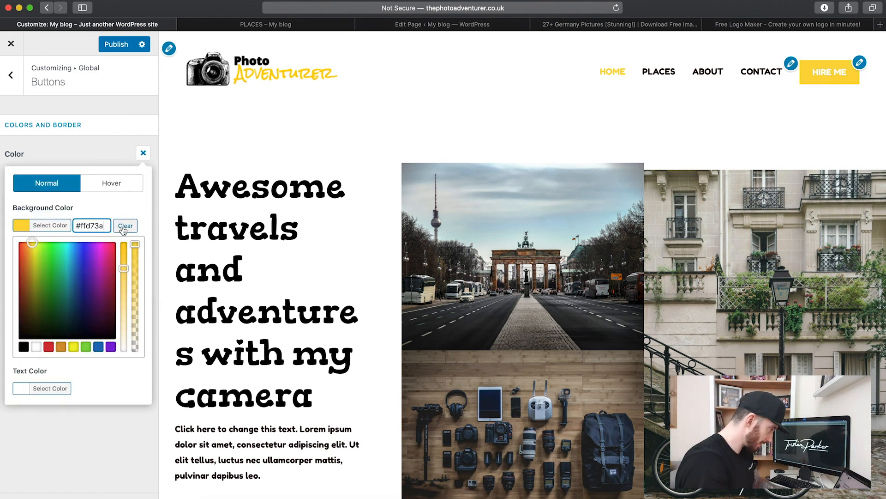
click(105, 165)
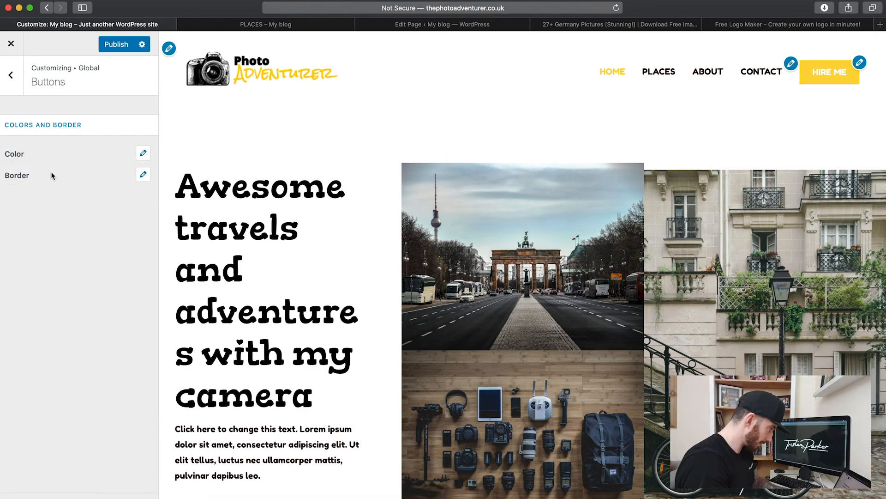
- Publish the Customizer colour changes
scroll(277, 172, down, 6)
scroll(286, 172, up, 6)
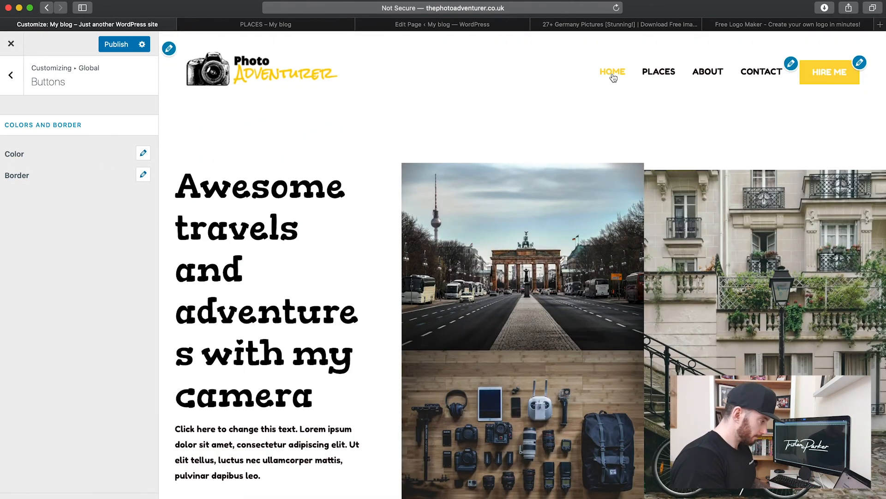
click(116, 44)
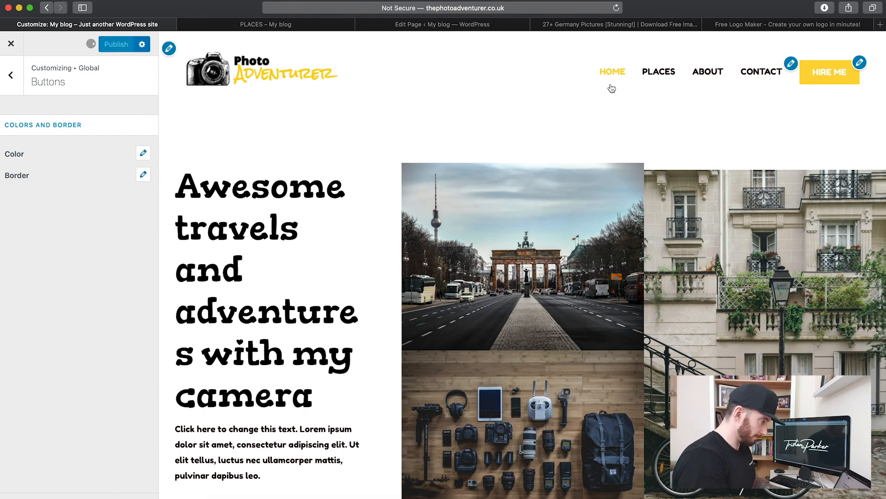
- Exit the Customizer and browse the live site showing the logo and yellow Hire Me button
click(613, 74)
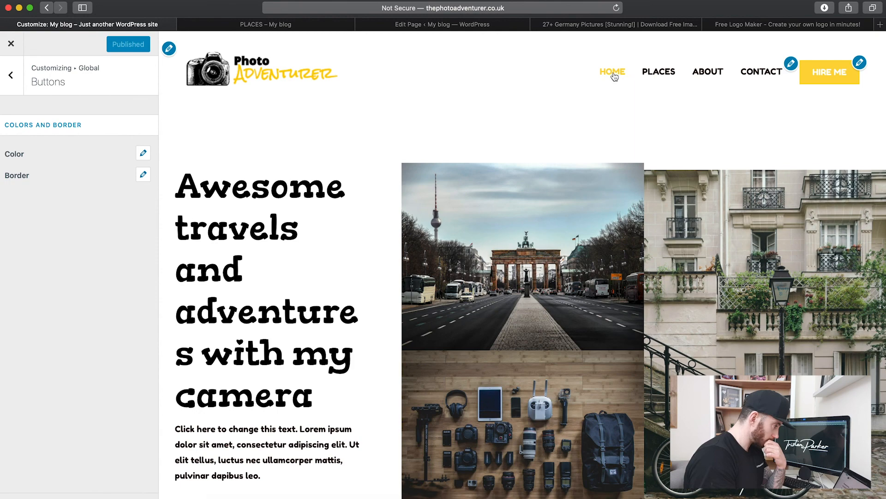
click(11, 44)
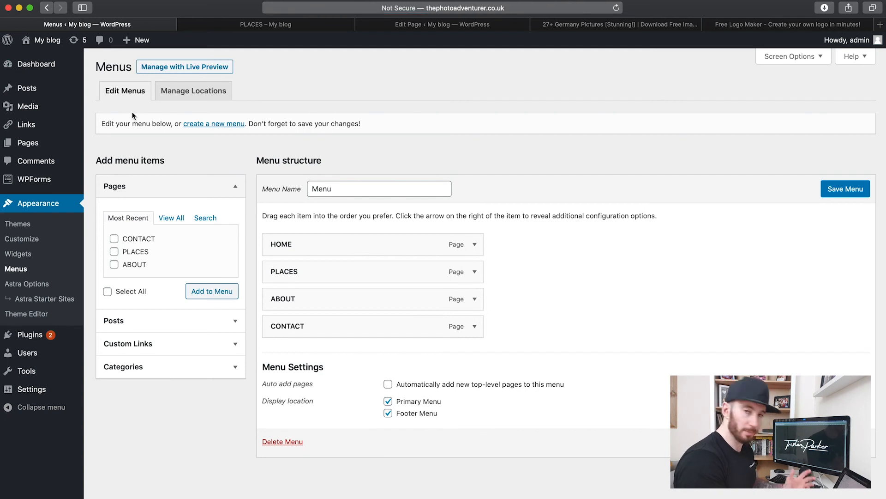
mouse_move(44, 45)
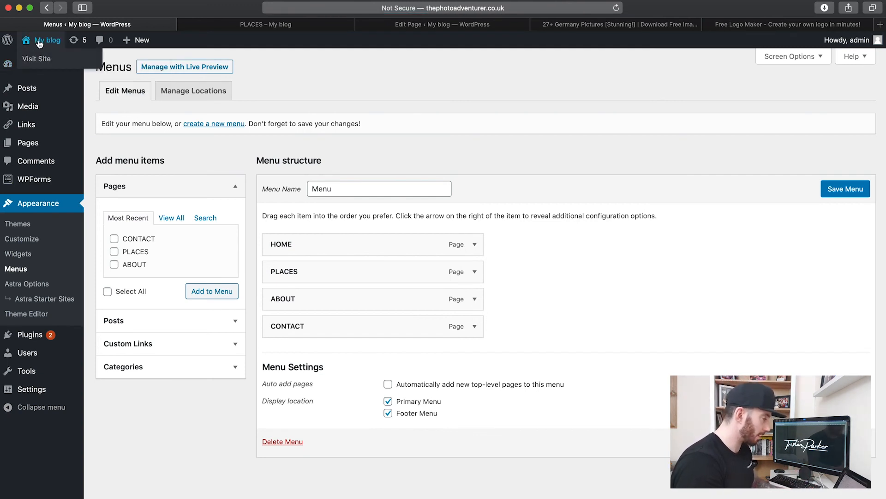
click(40, 45)
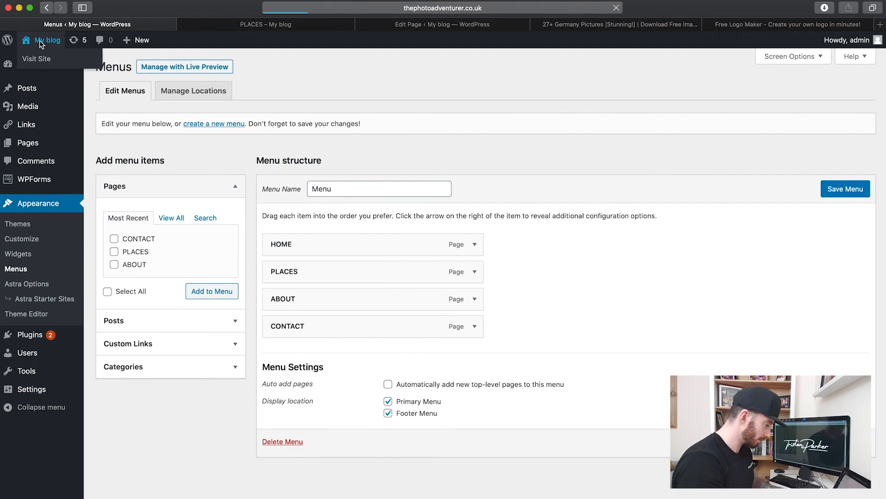
scroll(383, 144, down, 3)
scroll(385, 143, up, 3)
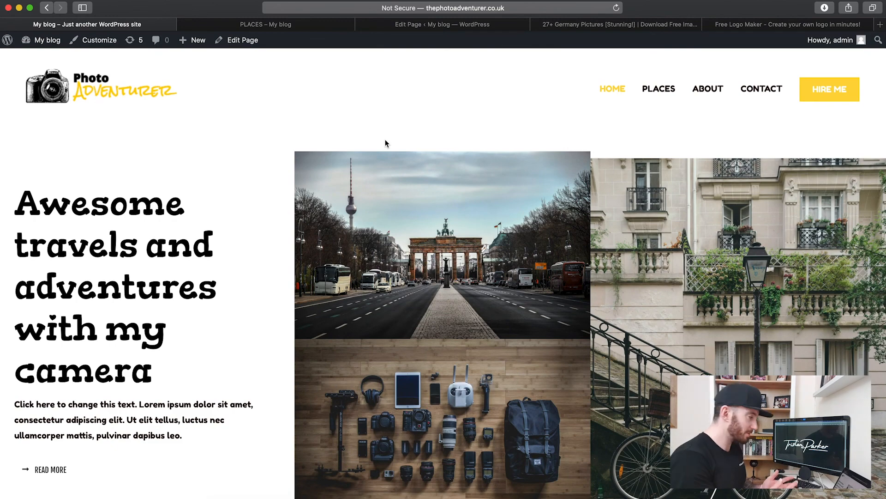
scroll(387, 144, down, 15)
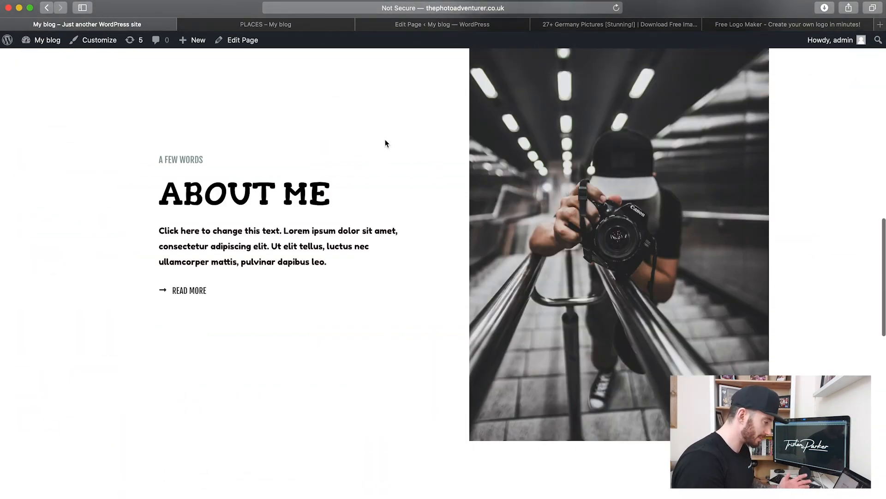
scroll(385, 143, down, 1)
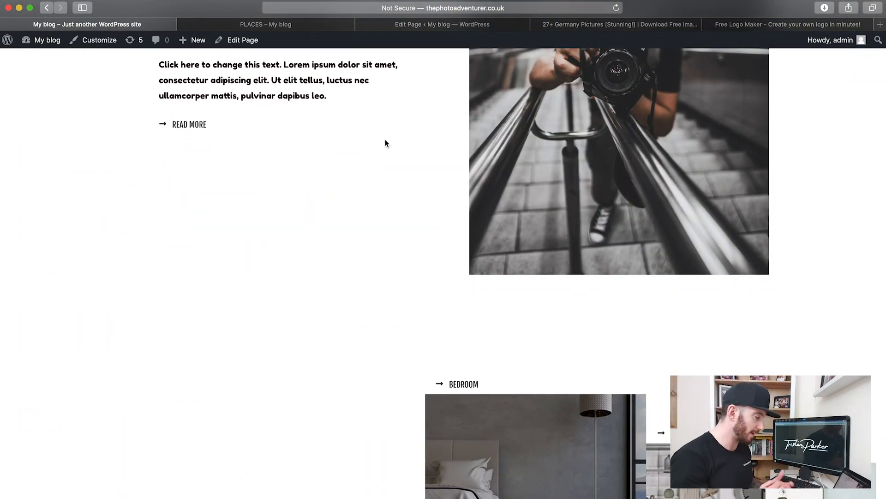